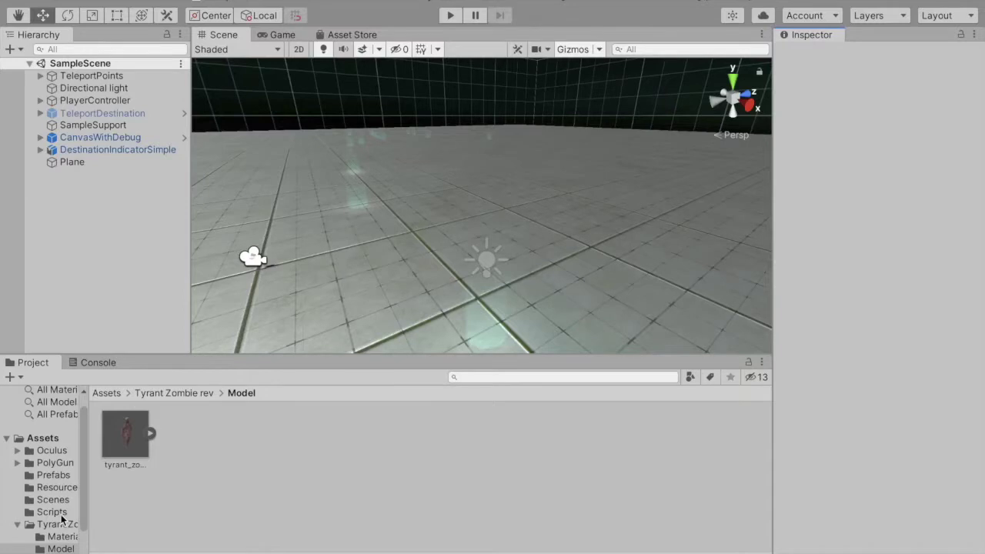
Open the Tyrant Zombie rev folder in the Assets tree to show its Materials, Model, Prefab and Texture subfolders.
left_click(64, 525)
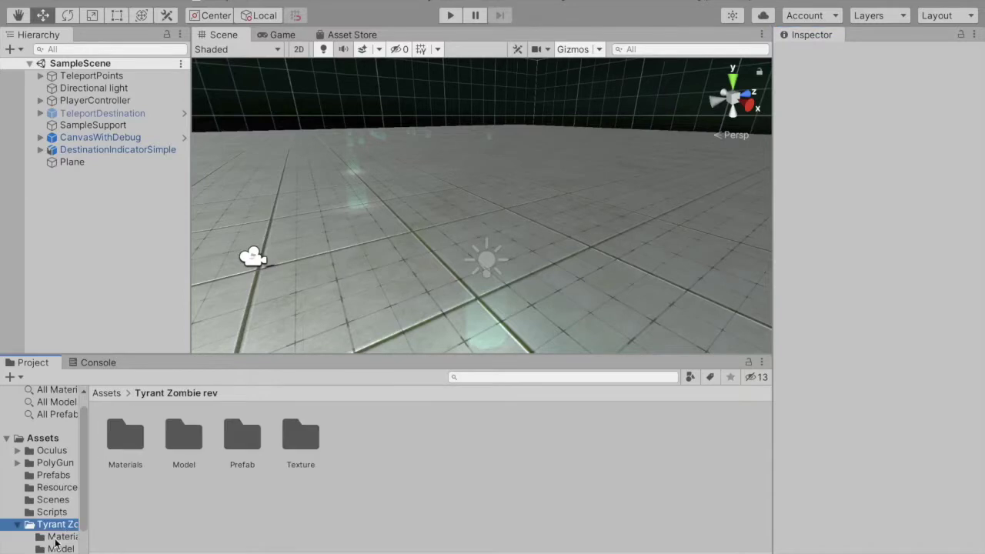
Inspect the Humanoid-rigged tyrant_zombie_r model and its clips in the Model folder, then drag it into the scene.
left_click(60, 548)
left_click(123, 438)
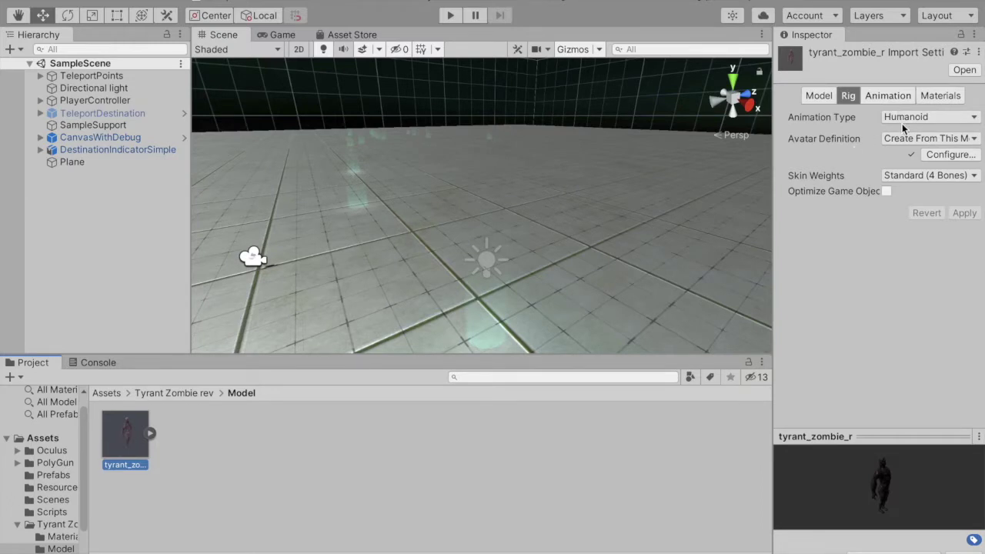
left_click_drag(876, 434, 874, 231)
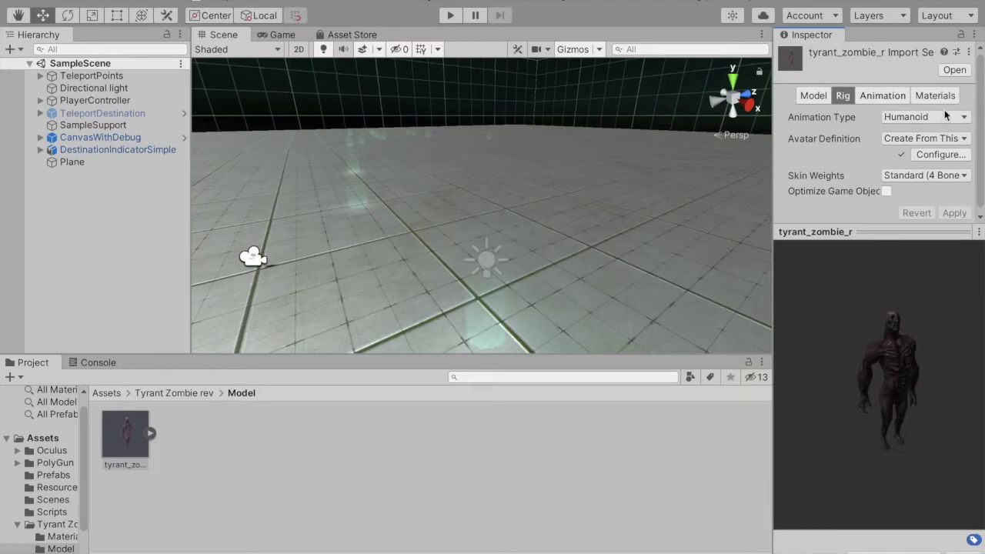
left_click_drag(878, 232, 885, 305)
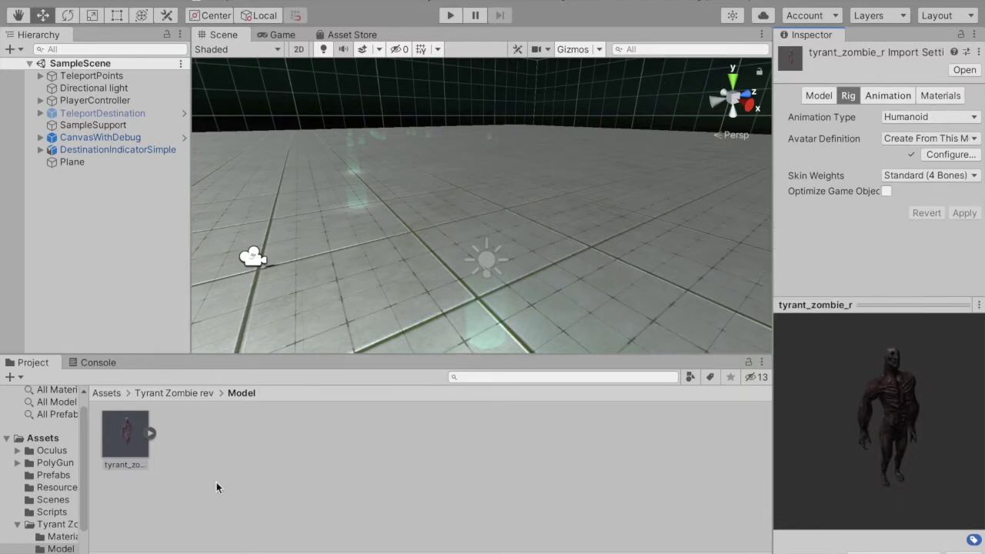
left_click(152, 436)
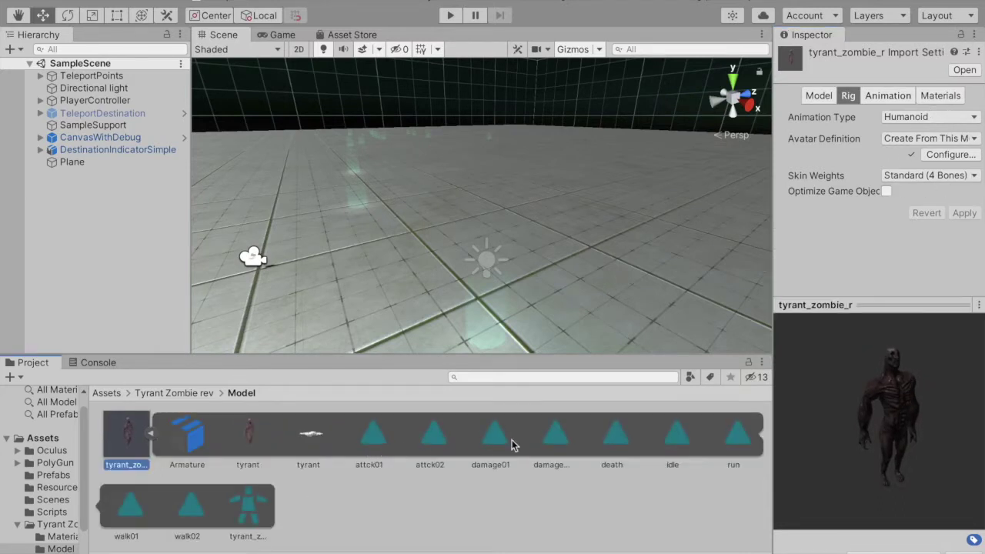
left_click(151, 436)
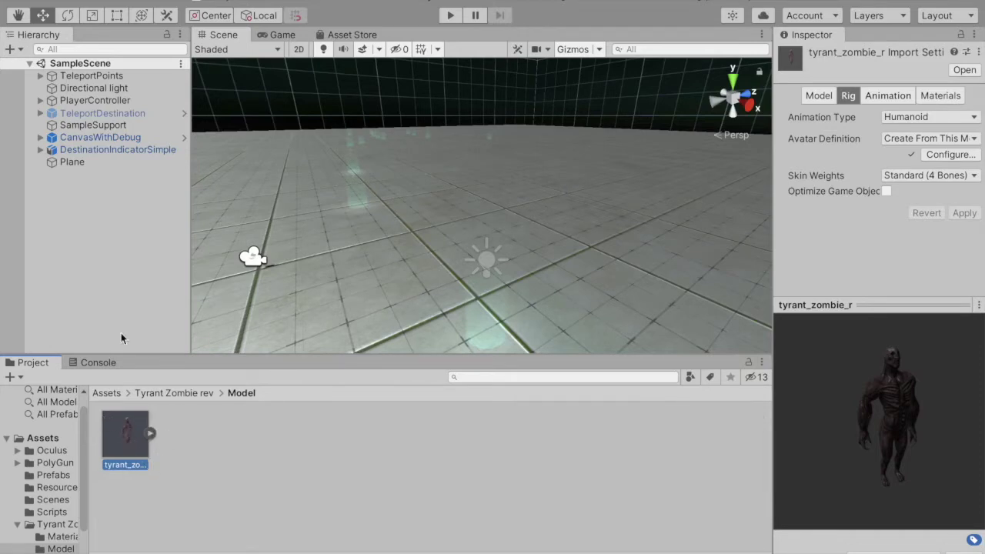
left_click_drag(120, 337, 115, 261)
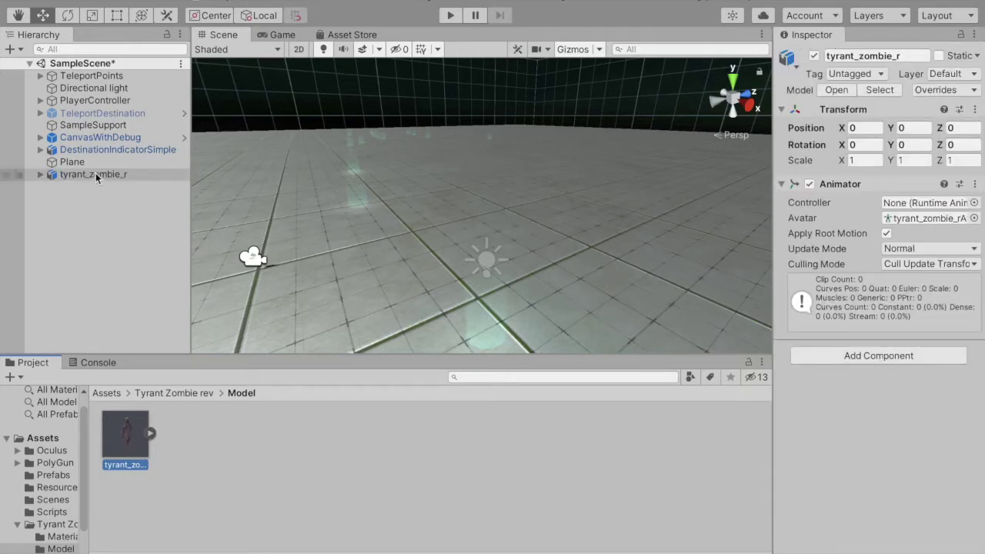
Nudge the zombie forward and dock a 16:9 Landscape Game view beside the Project panel.
double_click(96, 176)
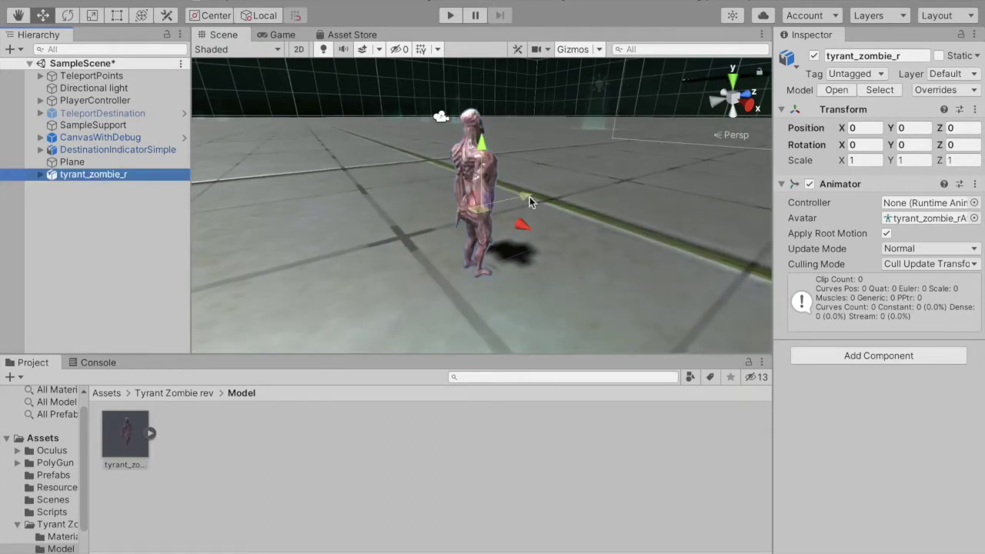
left_click_drag(529, 197, 678, 158)
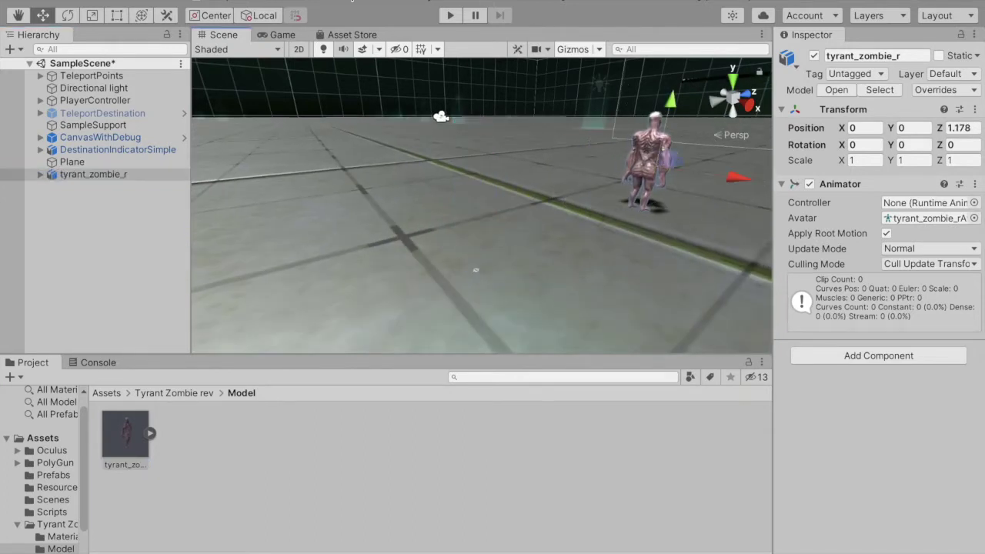
left_click(280, 36)
left_click_drag(281, 34, 604, 467)
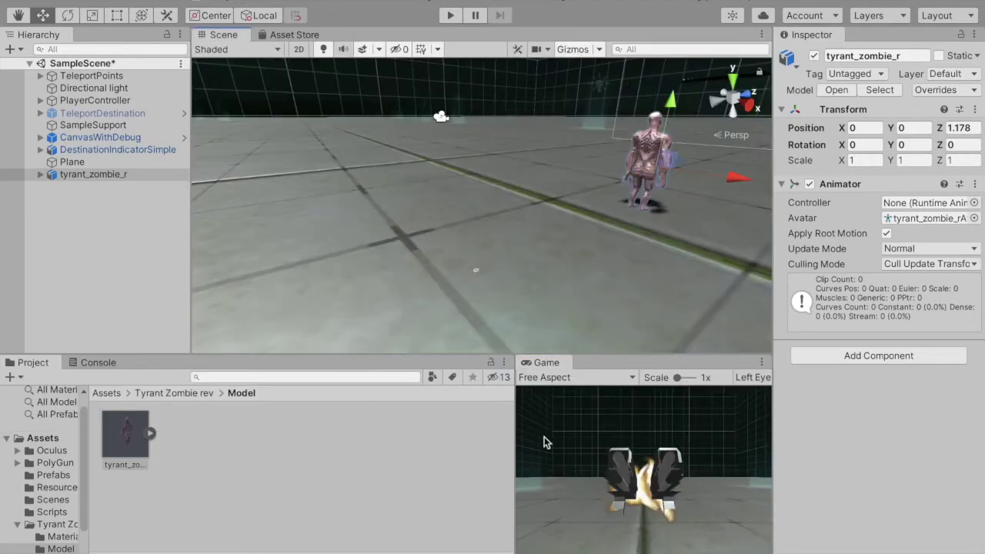
left_click(594, 379)
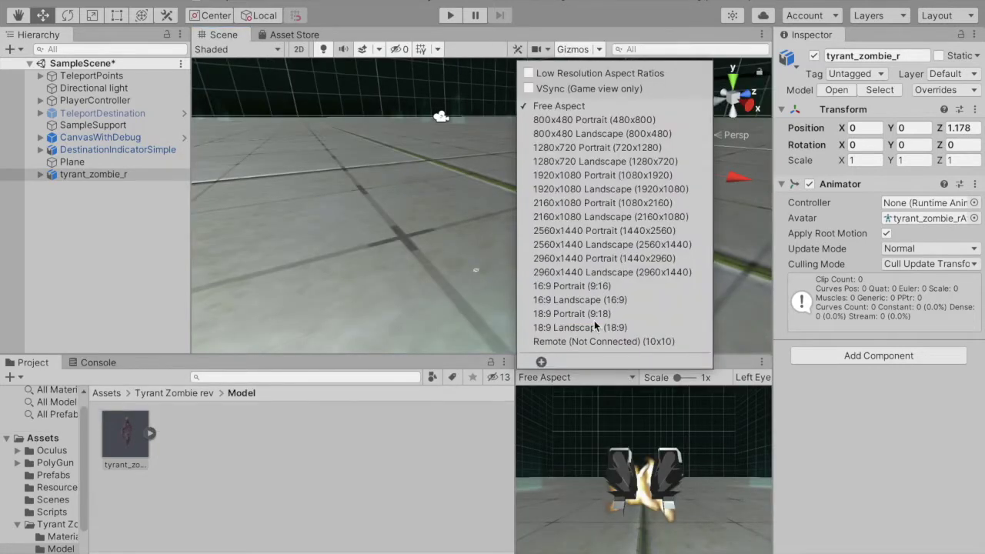
key("Escape")
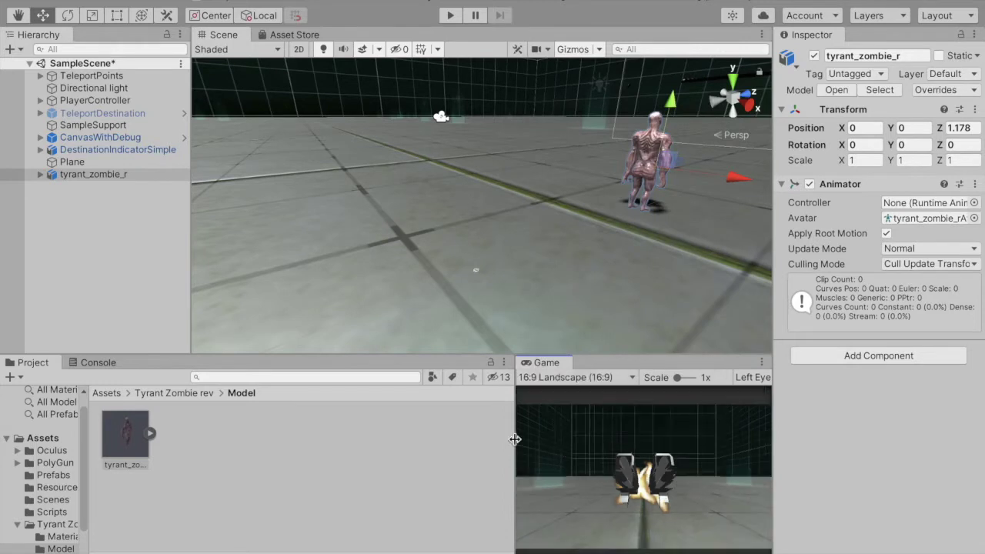
left_click_drag(514, 439, 453, 441)
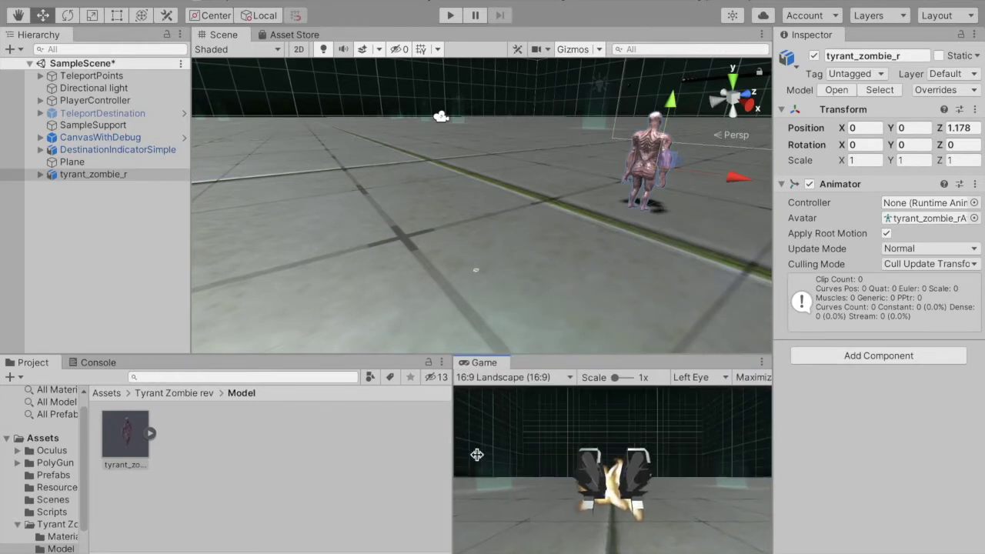
In Top view, move the zombie in front of the player camera to X -12.36, Z 6.25.
double_click(101, 175)
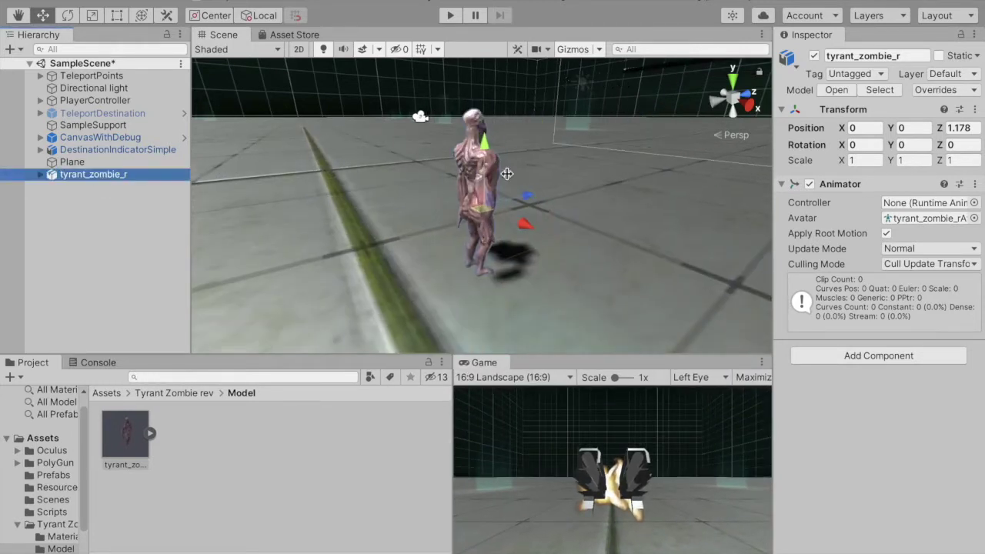
left_click(733, 79)
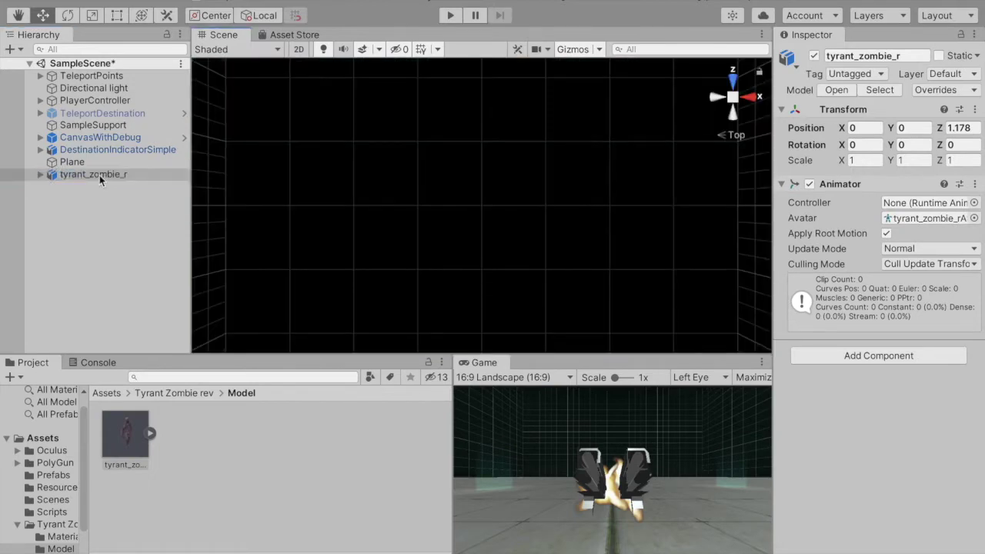
double_click(99, 175)
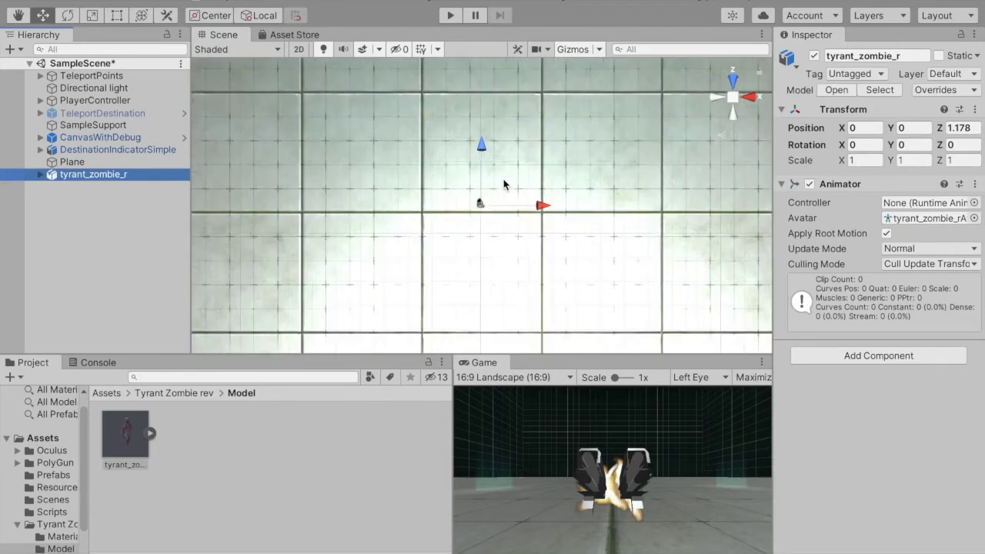
mouse_move(482, 152)
left_mouse_down()
mouse_move(548, 86)
mouse_move(328, 93)
left_mouse_up()
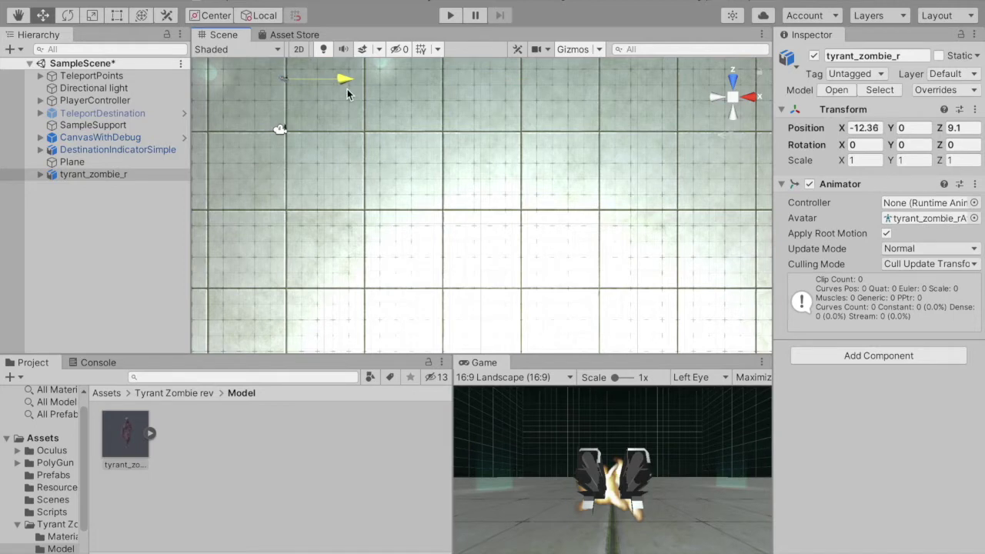
left_click_drag(286, 77, 286, 113)
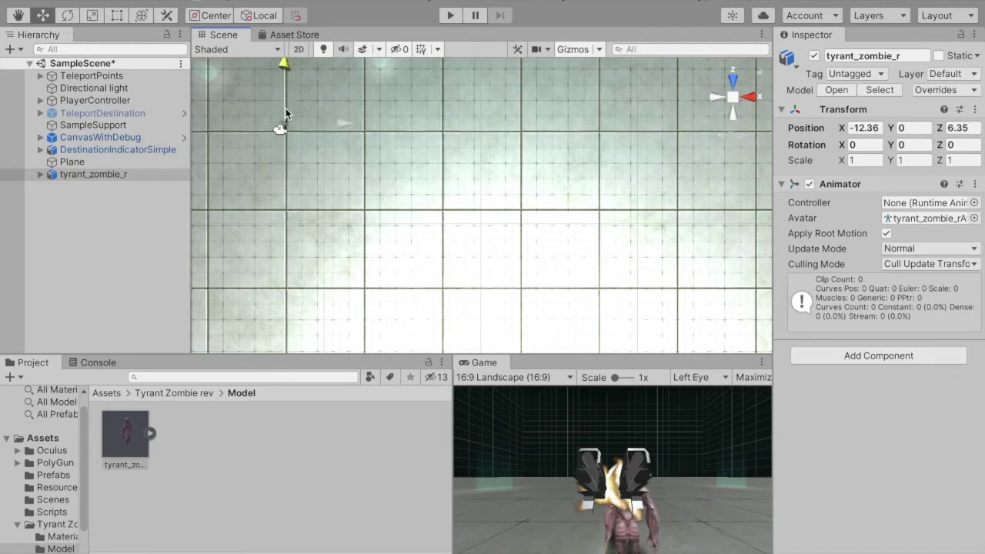
left_click_drag(285, 113, 285, 114)
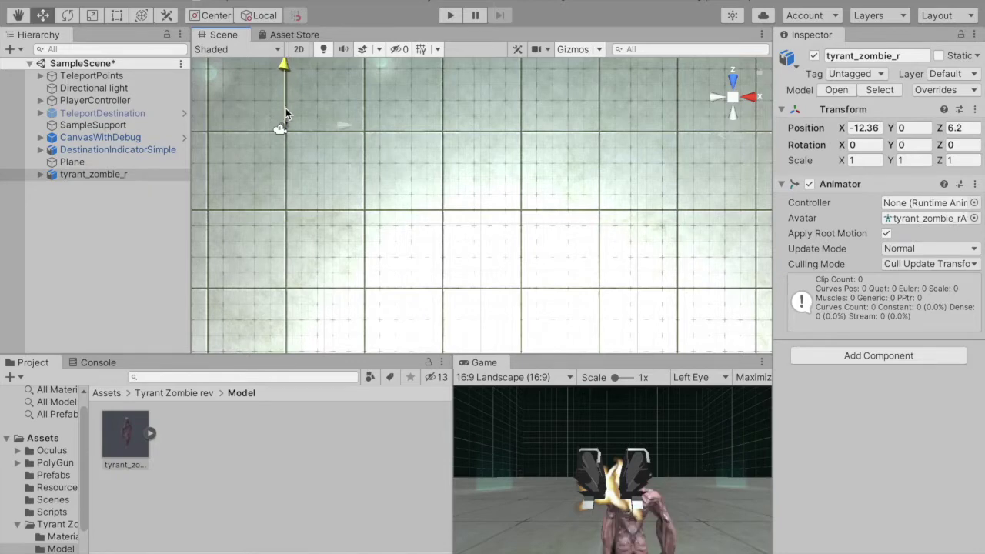
double_click(99, 177)
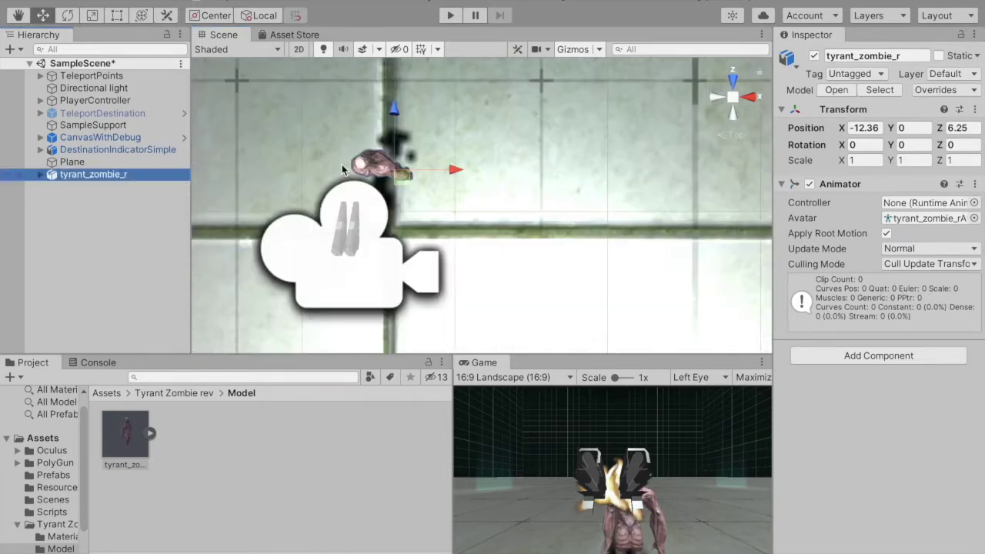
left_click(758, 97)
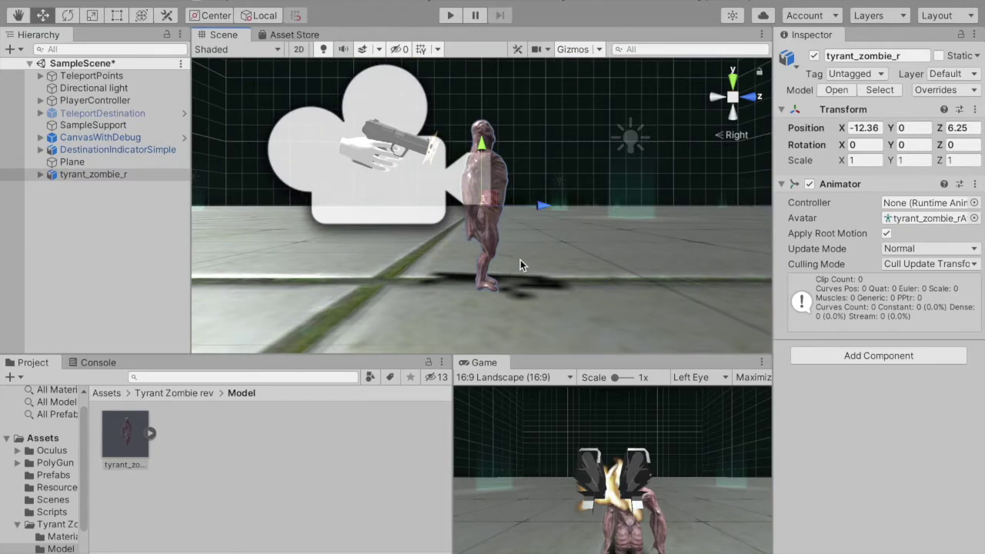
Set the zombie's Transform Scale to 2 on X, Y and Z.
left_click(865, 161)
left_click(916, 161)
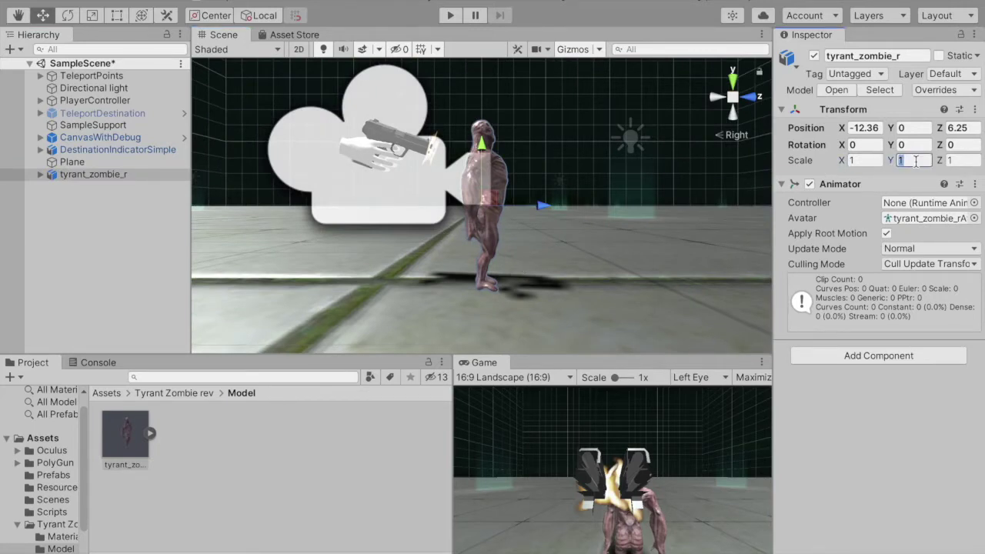
type("3")
left_click(951, 160)
type("3")
left_click(863, 160)
type("2")
left_click(916, 160)
type("22")
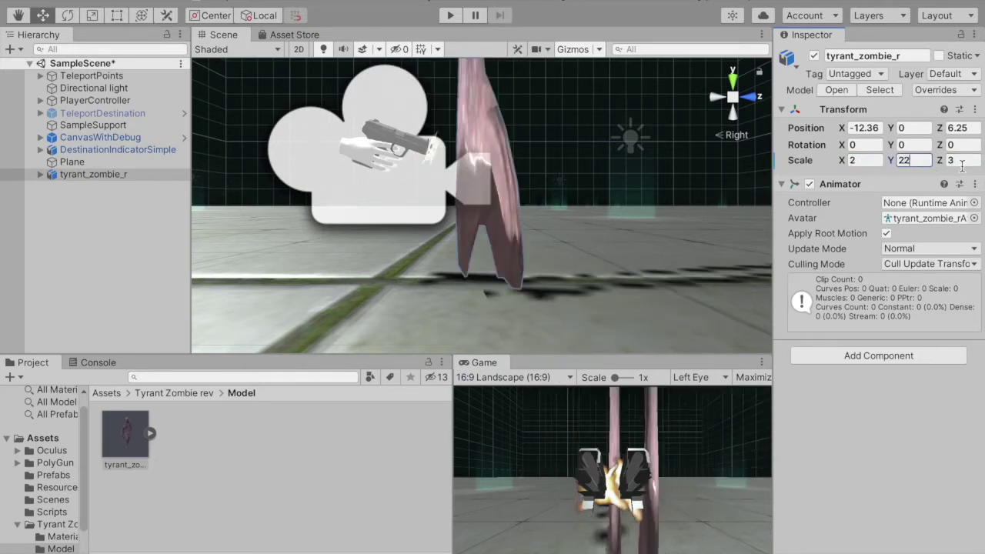
key("BackSpace")
key("Tab")
type("2")
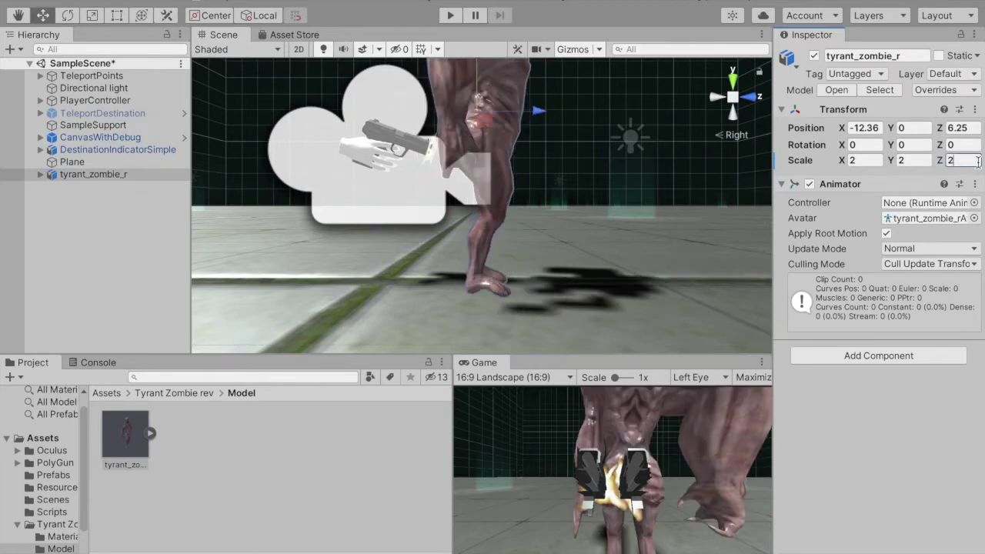
scroll(572, 186, "down", 5)
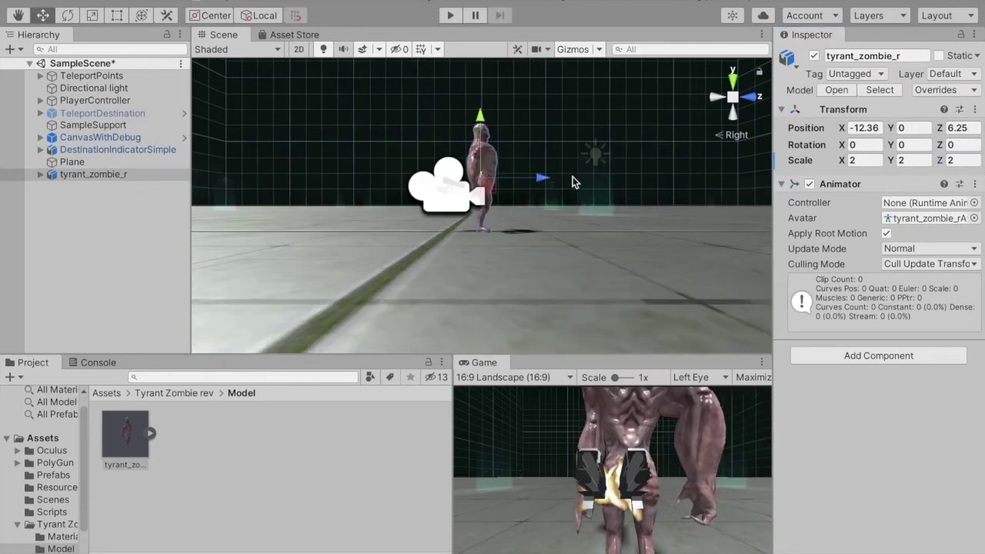
Push the zombie back along Z to about 10.62 with the Move gizmo.
left_click_drag(573, 176, 634, 179)
left_click(862, 160)
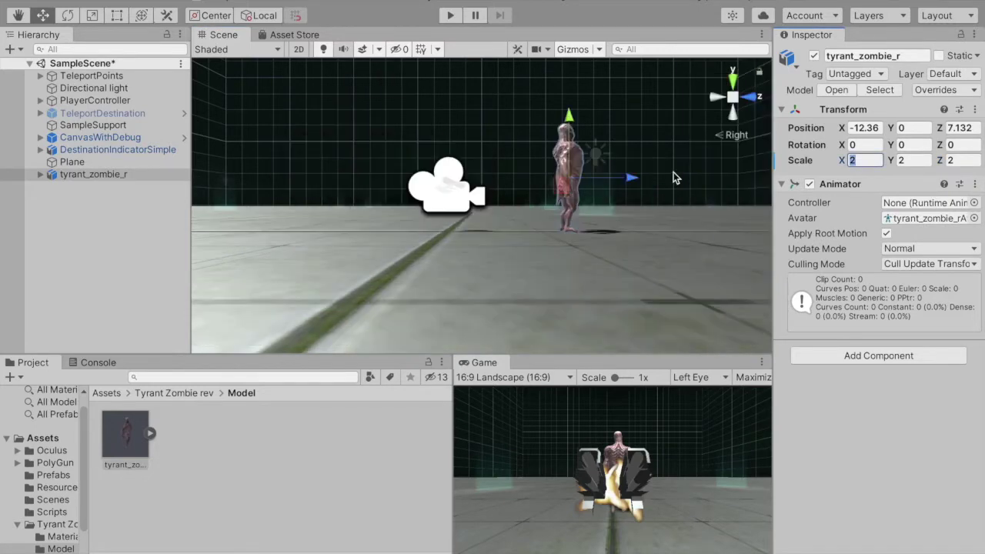
left_click_drag(638, 180, 649, 216)
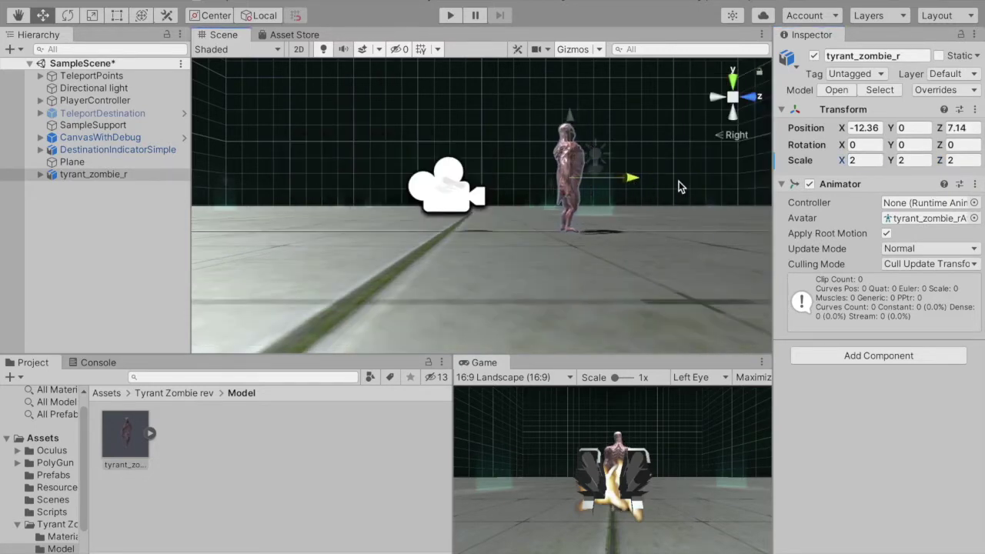
double_click(106, 176)
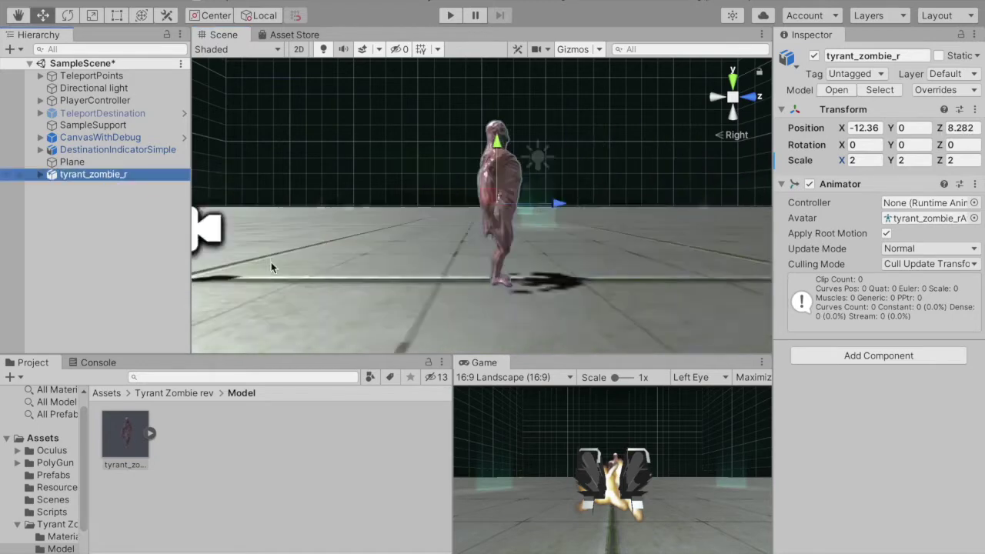
scroll(582, 261, "down", 5)
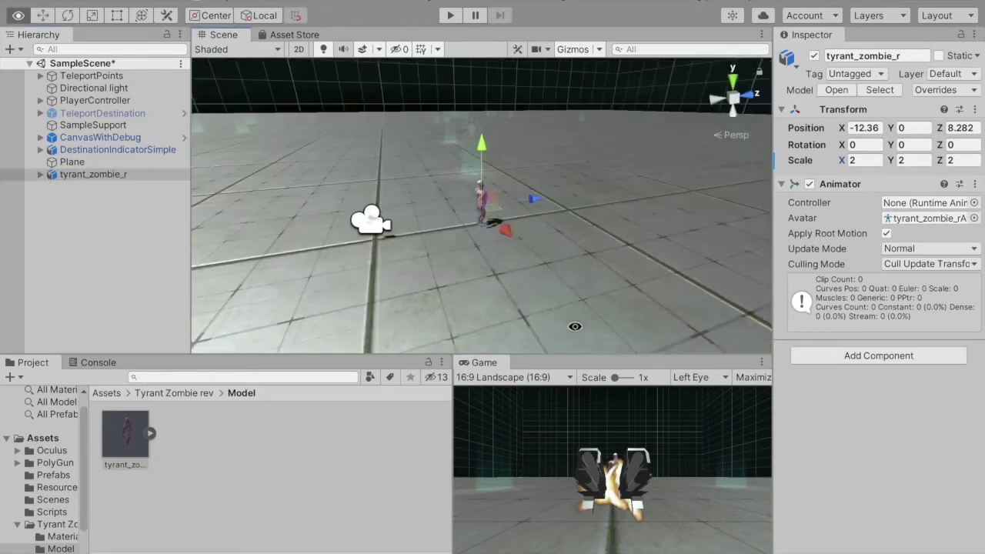
left_click_drag(496, 220, 576, 301, "alt")
left_click_drag(535, 199, 709, 235)
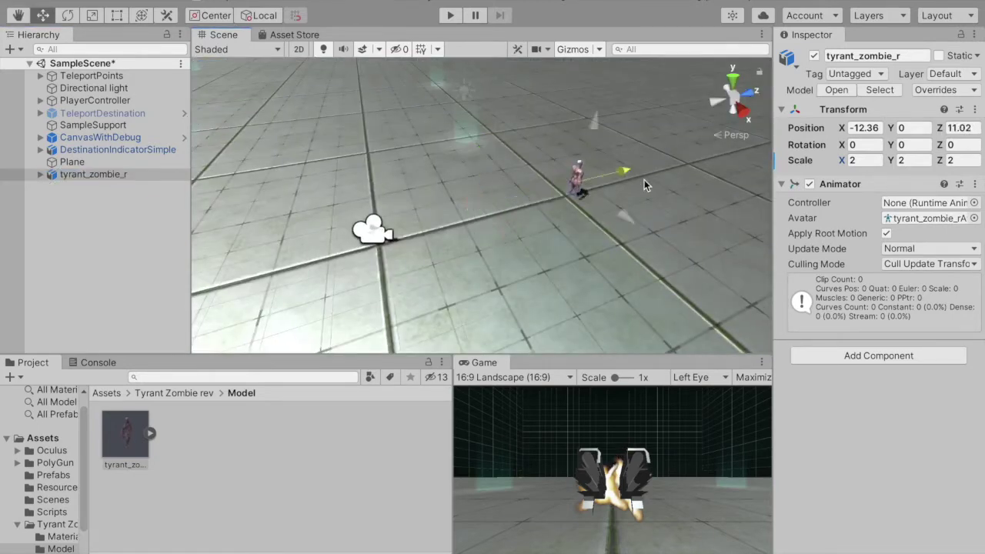
left_click(104, 176)
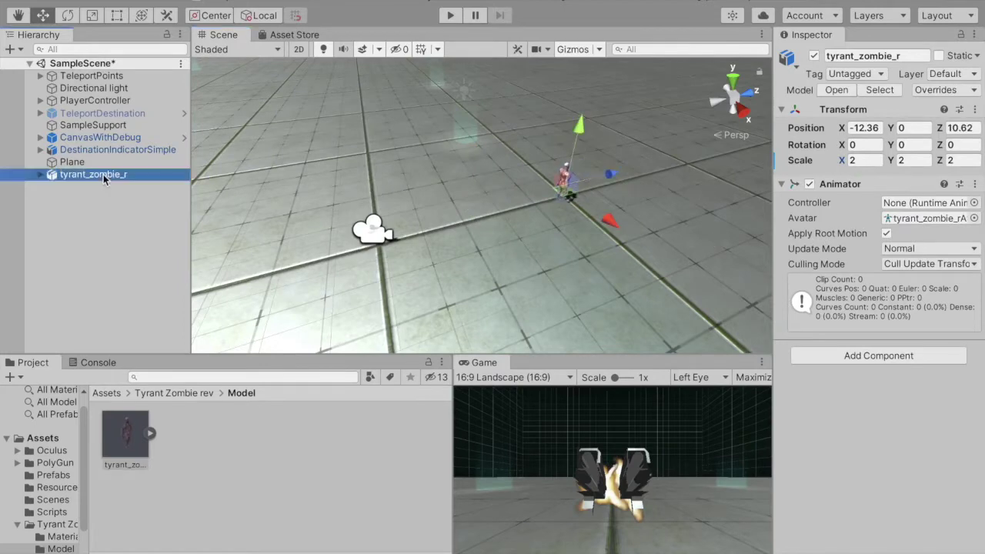
Rename tyrant_zombie_r to 'Enemy', set its Tag to enemy, and collapse the Transform section.
left_click(907, 57)
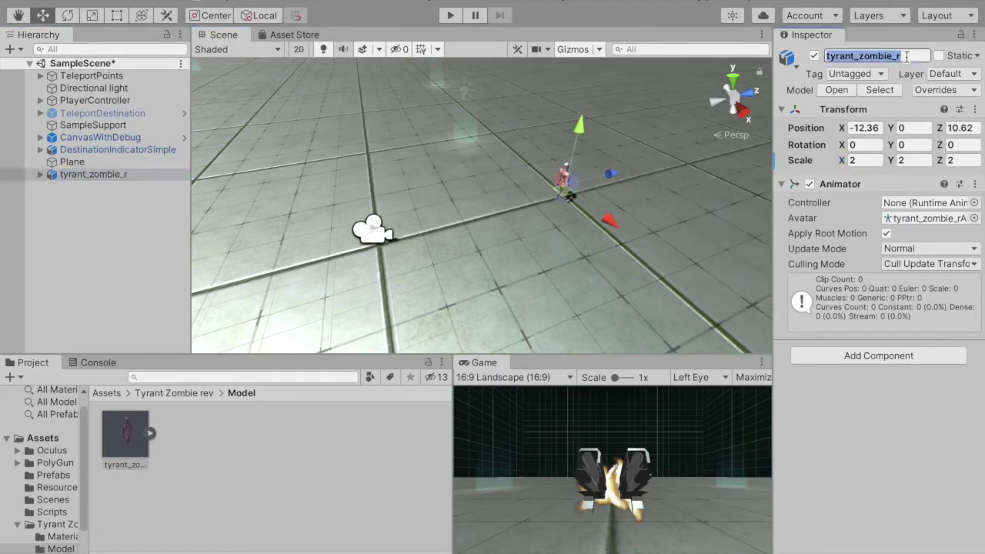
type("Enemy")
key("Return")
left_click(883, 74)
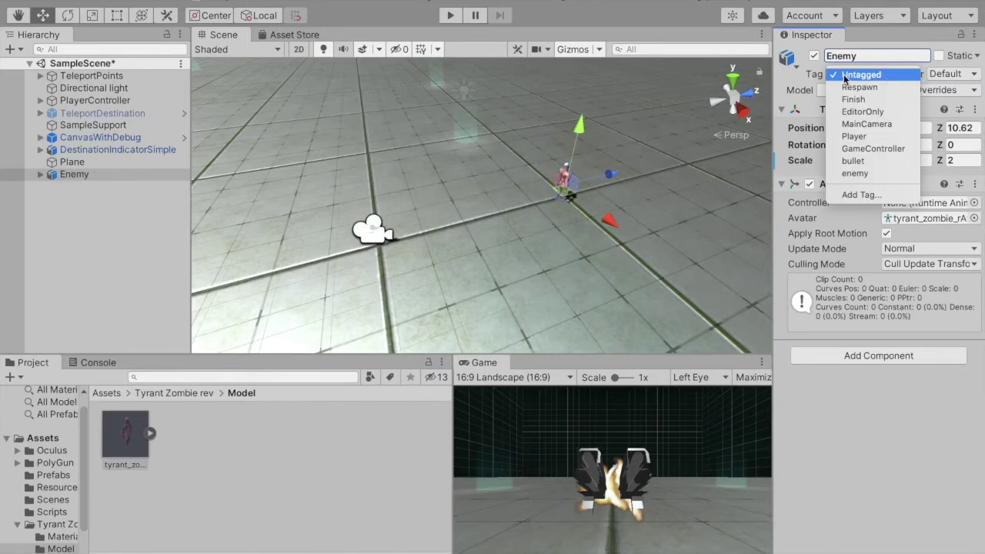
left_click(868, 173)
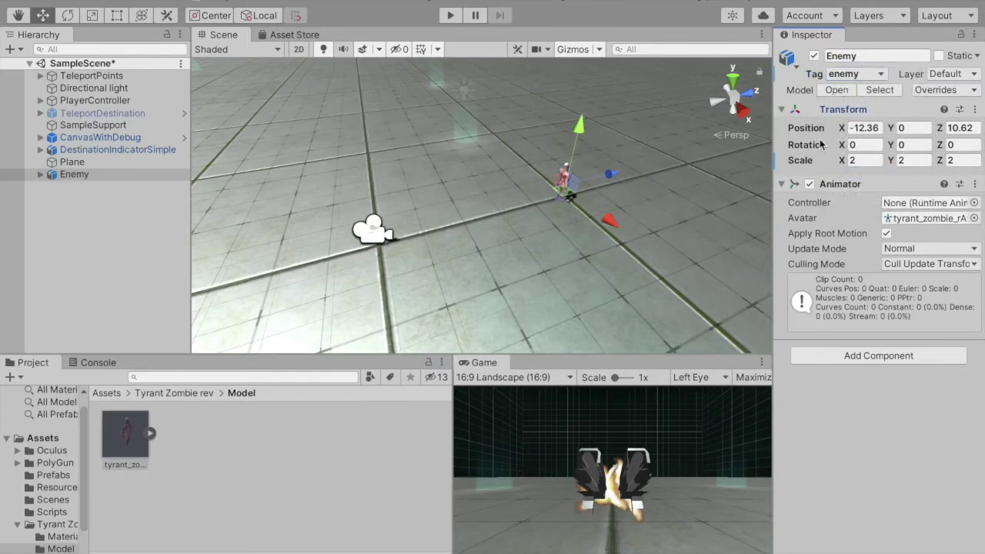
left_click(782, 110)
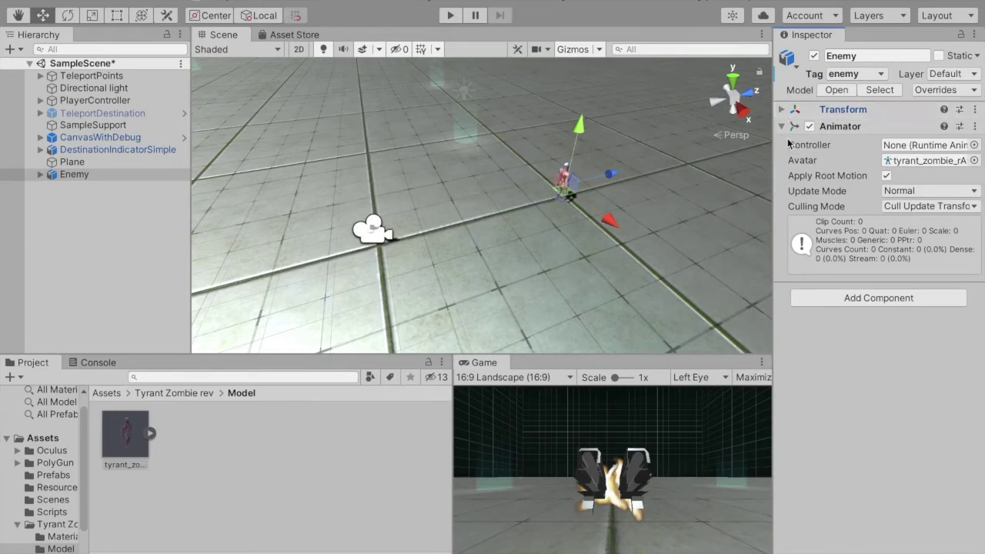
left_click(125, 435)
right_click(202, 504)
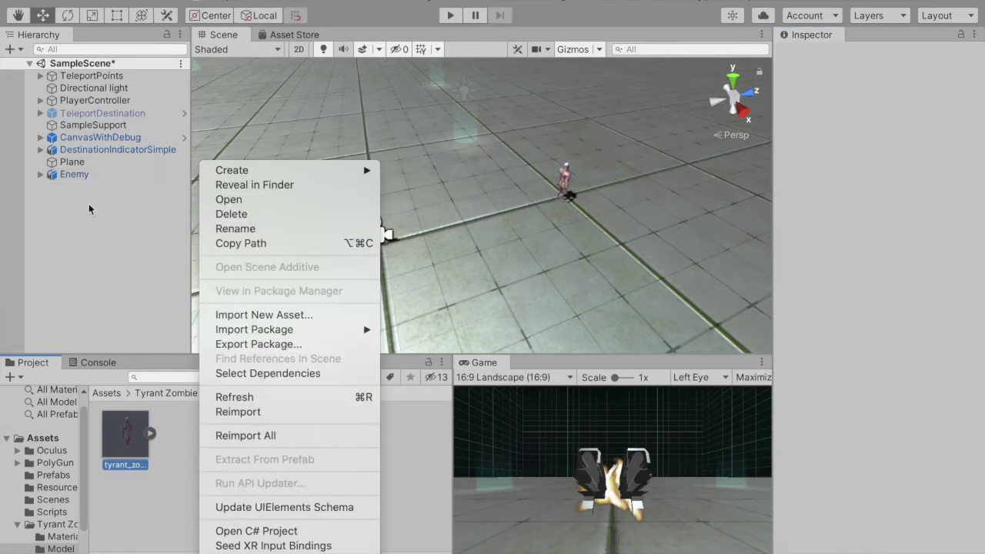
Create an Animator Controller named 'Enemy' in the Model folder and open it in the Animator.
left_click(87, 178)
left_click(91, 173)
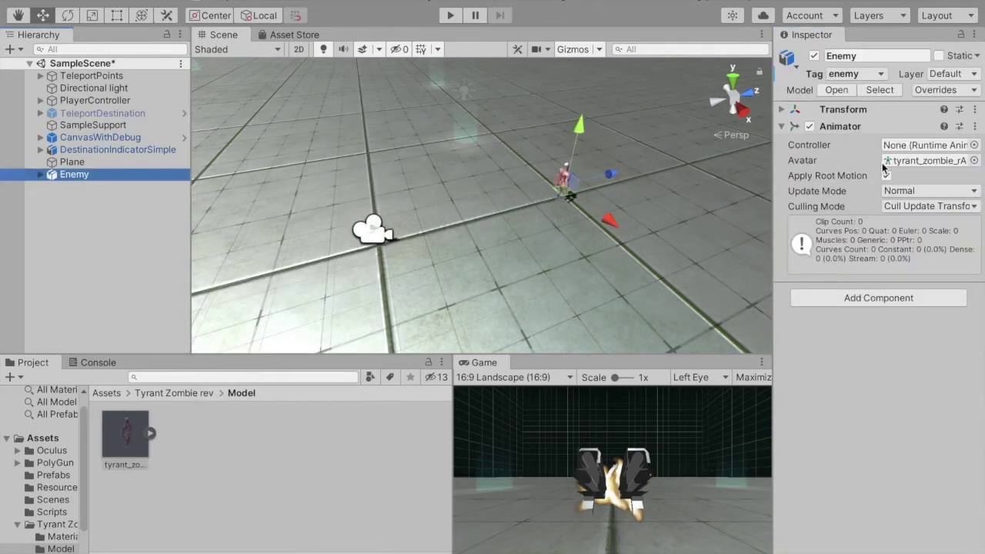
right_click(230, 404)
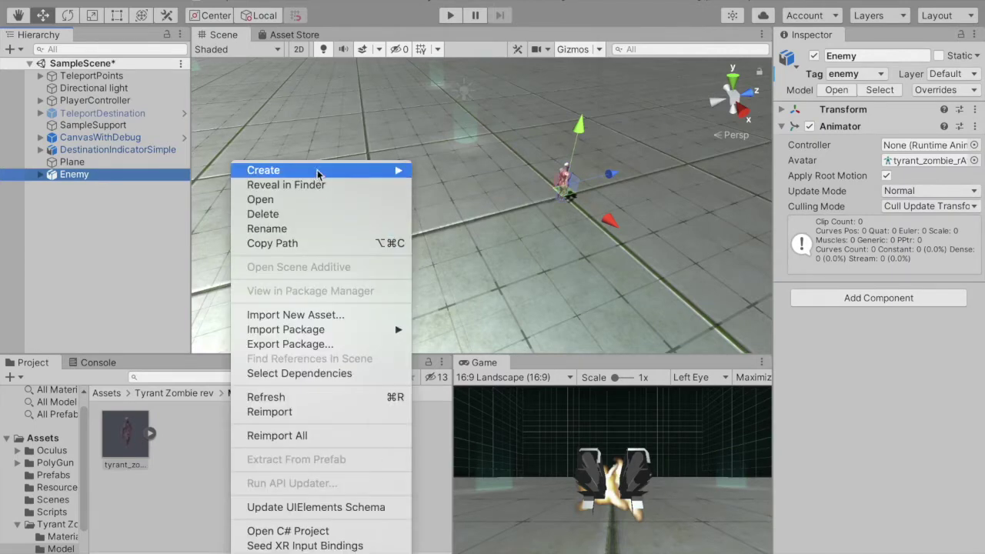
mouse_move(318, 175)
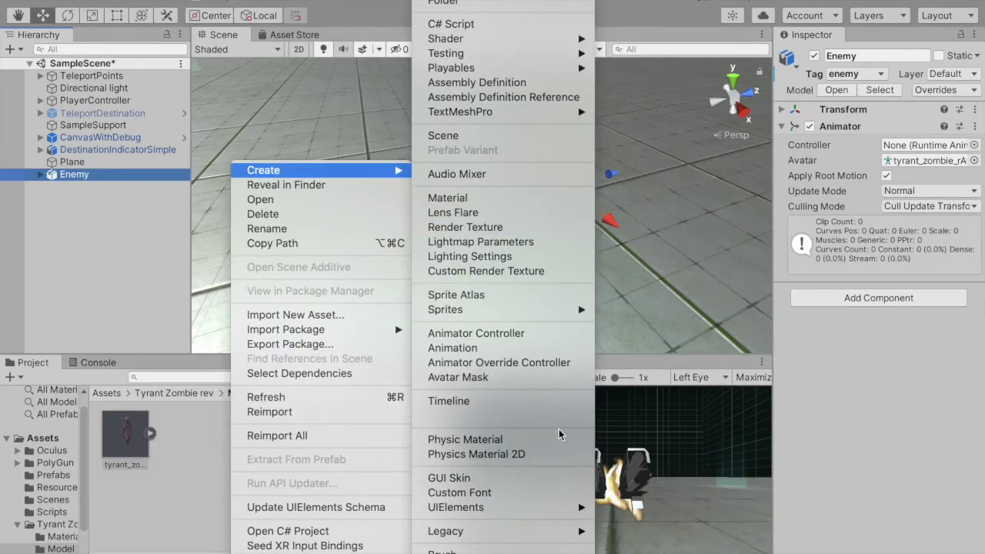
left_click(523, 333)
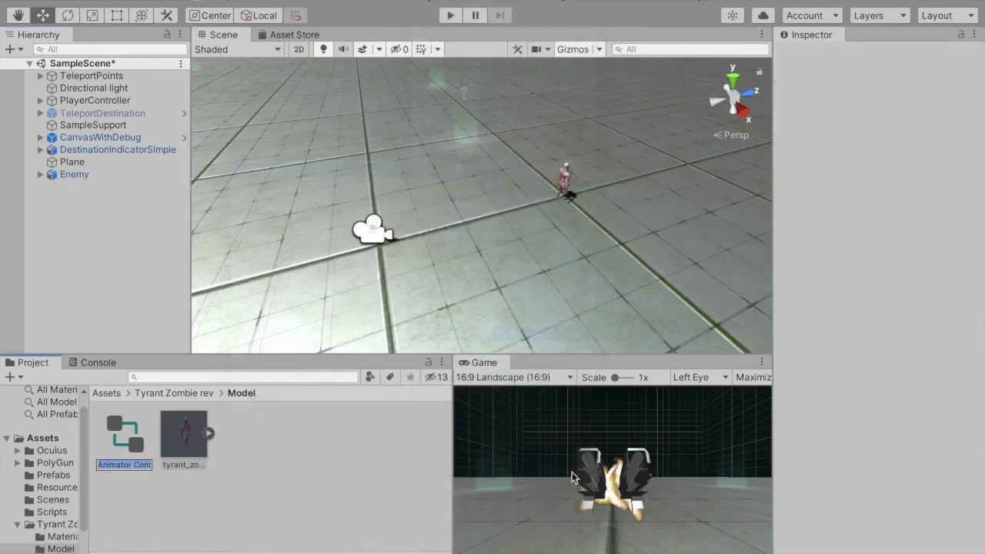
type("Enemy")
key("Return")
left_click(161, 444)
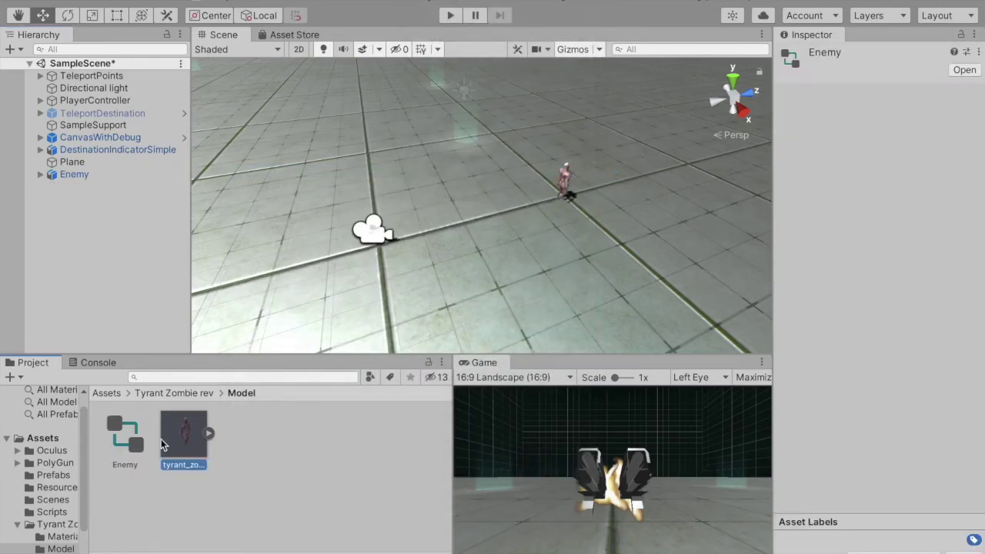
left_click(138, 439)
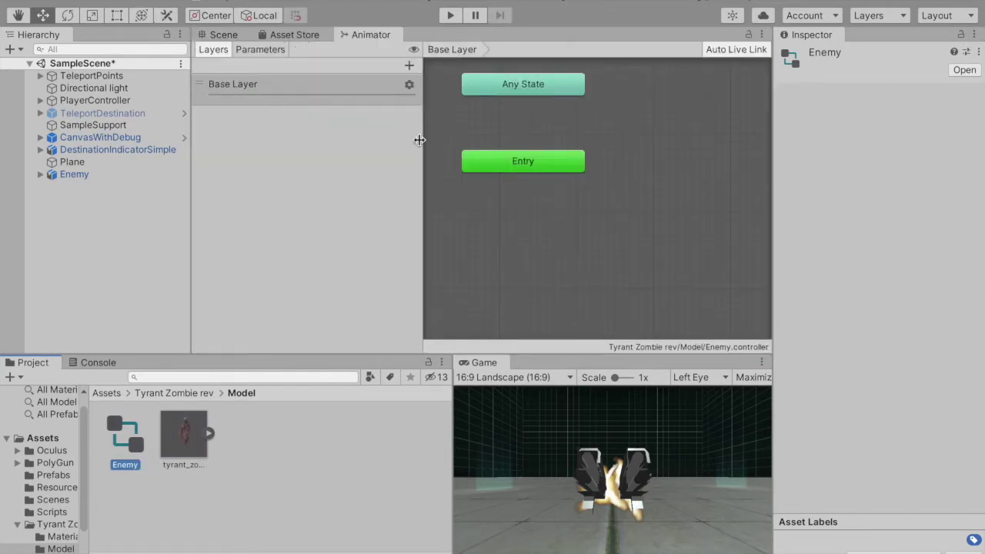
Widen the Animator graph, show the empty Parameters list, and expand the zombie model's clips (attck01, attck02, damage01, death).
left_click_drag(419, 140, 322, 143)
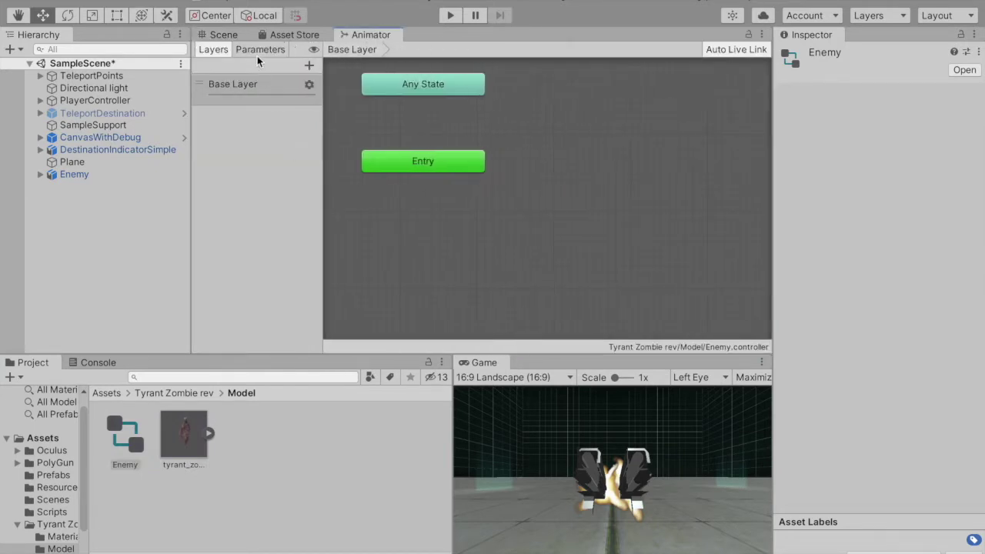
left_click(262, 51)
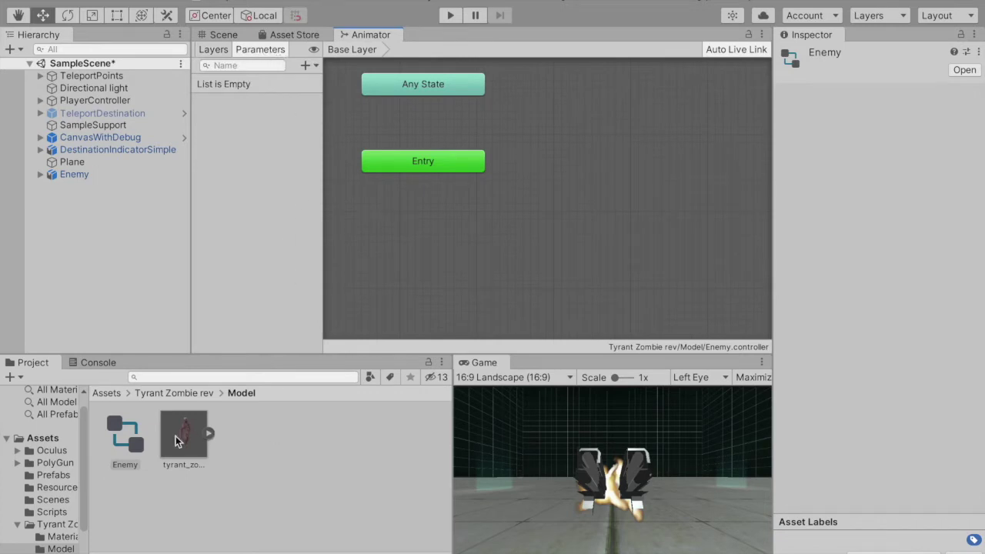
left_click(211, 435)
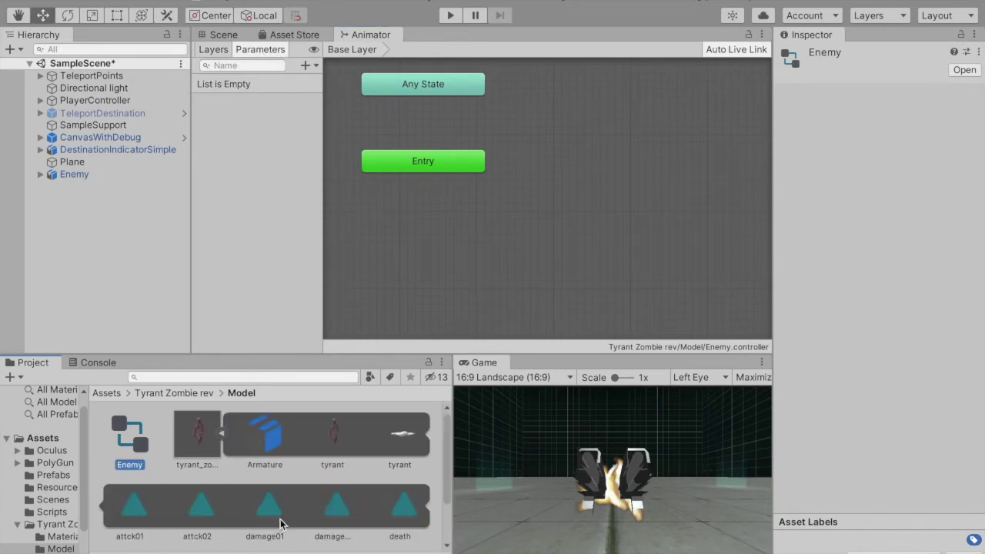
scroll(284, 525, "down", 2)
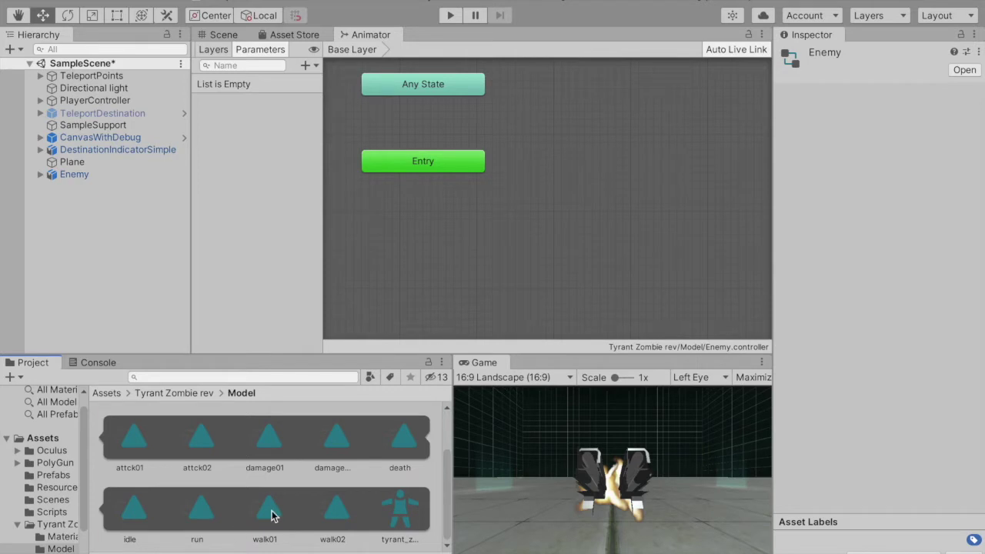
Preview walk02 and add it to the graph as the default state named Walk.
left_click(274, 519)
left_click(347, 514)
left_click(784, 322)
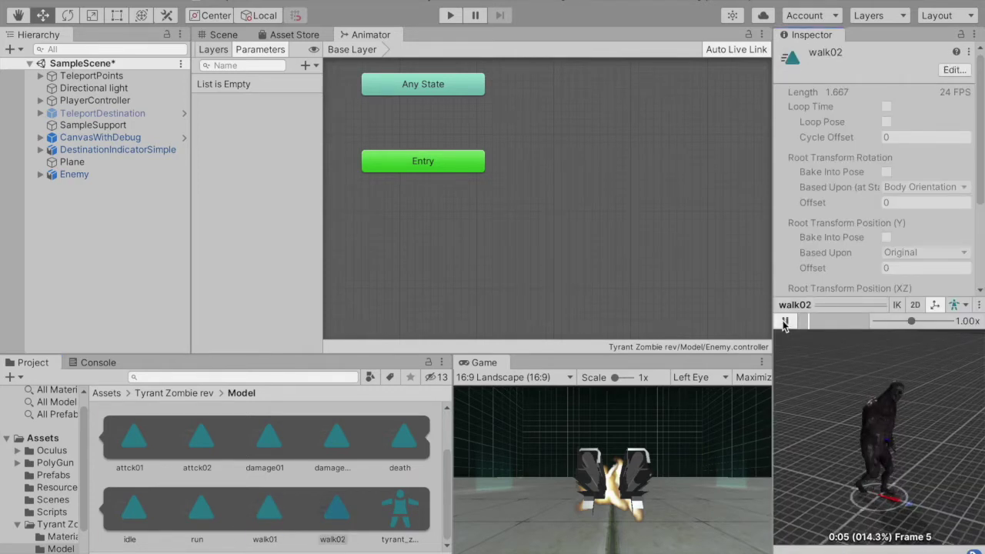
left_click(785, 321)
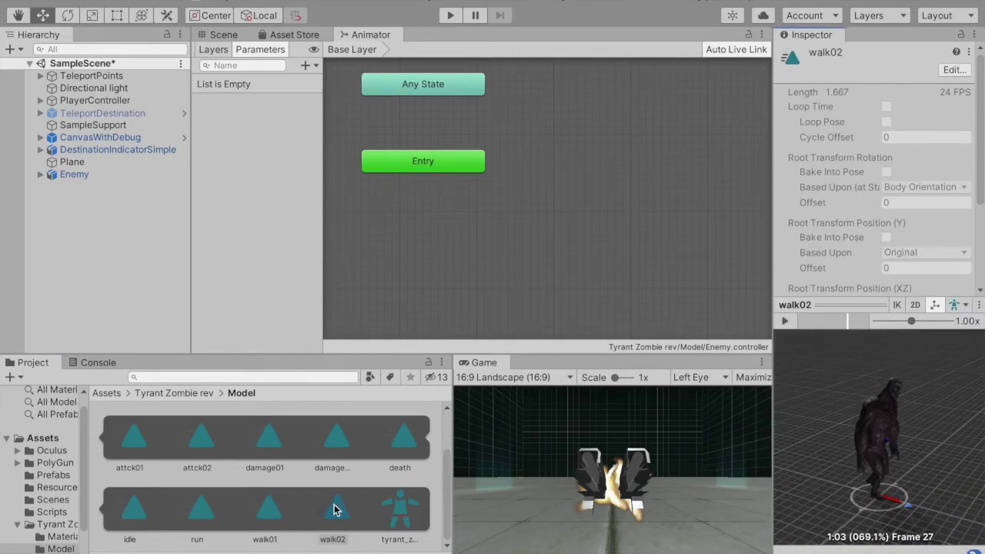
mouse_move(341, 521)
left_mouse_down()
mouse_move(687, 198)
mouse_move(599, 131)
left_mouse_up()
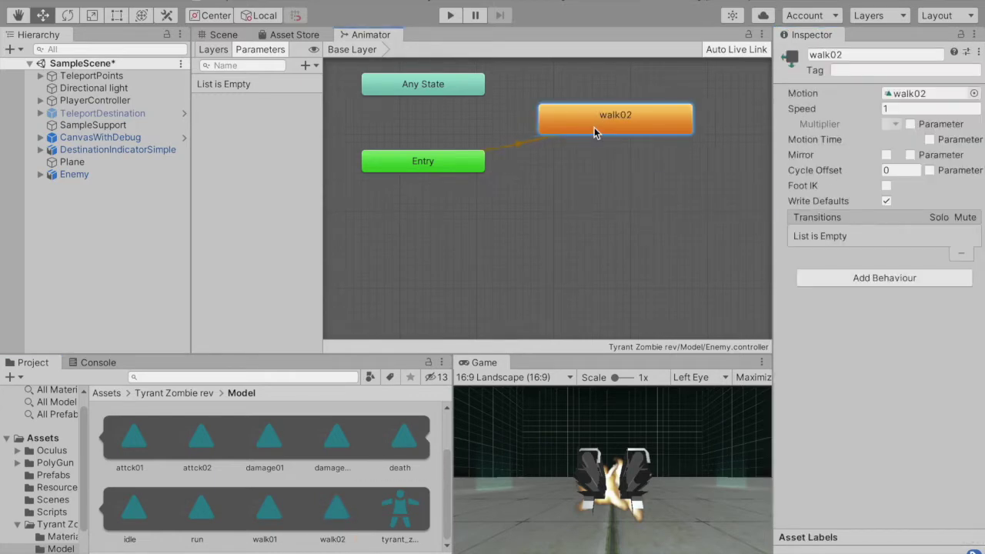
left_click(860, 54)
type("Walk")
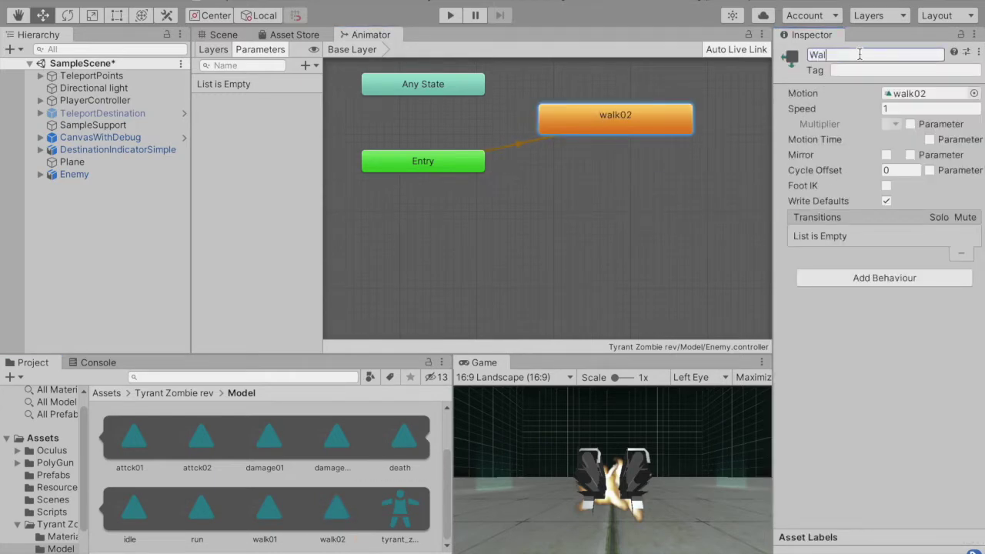
Preview attck02 and add it to the graph as a state named Attack.
left_click(208, 462)
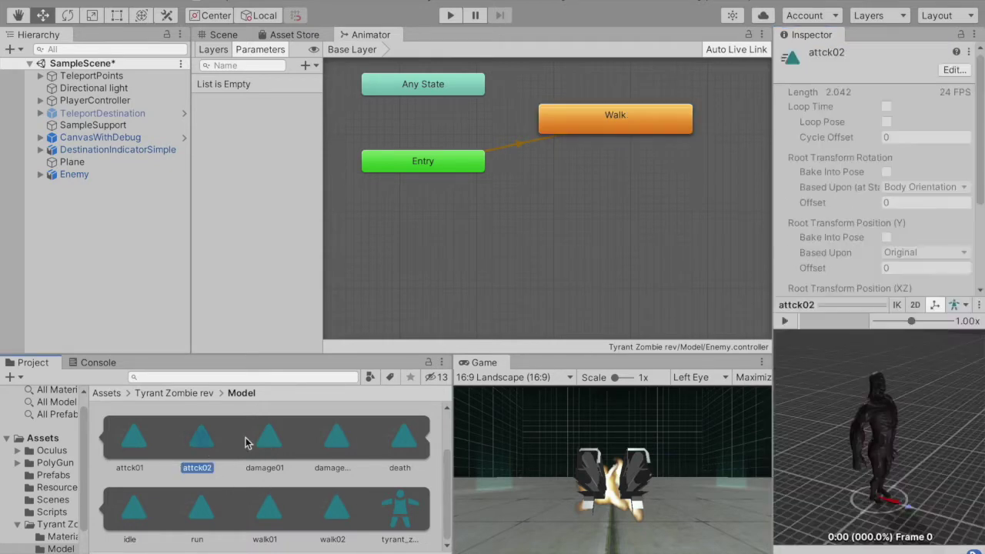
left_click(786, 322)
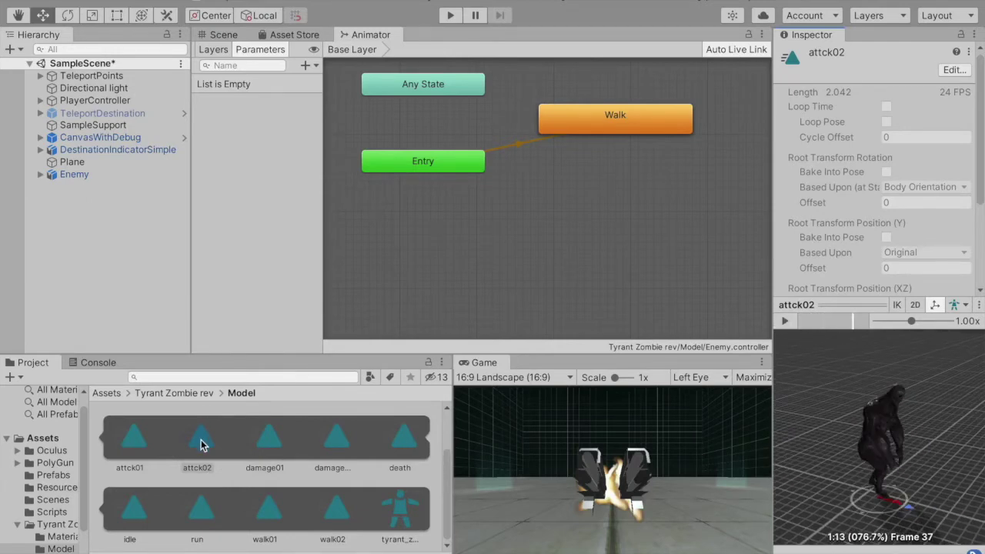
mouse_move(201, 439)
left_mouse_down()
mouse_move(629, 238)
mouse_move(638, 191)
left_mouse_up()
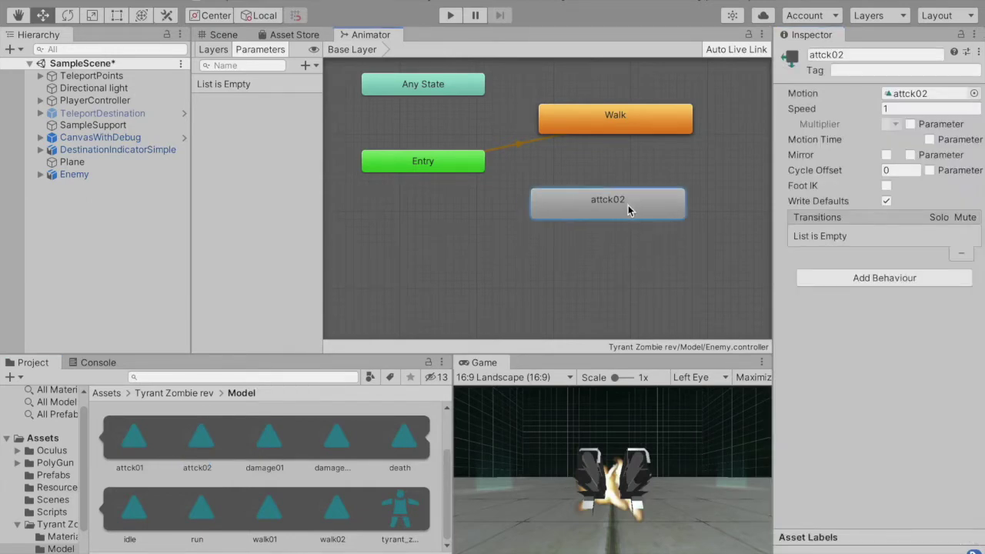
left_click(868, 55)
type("Atta")
key("Return")
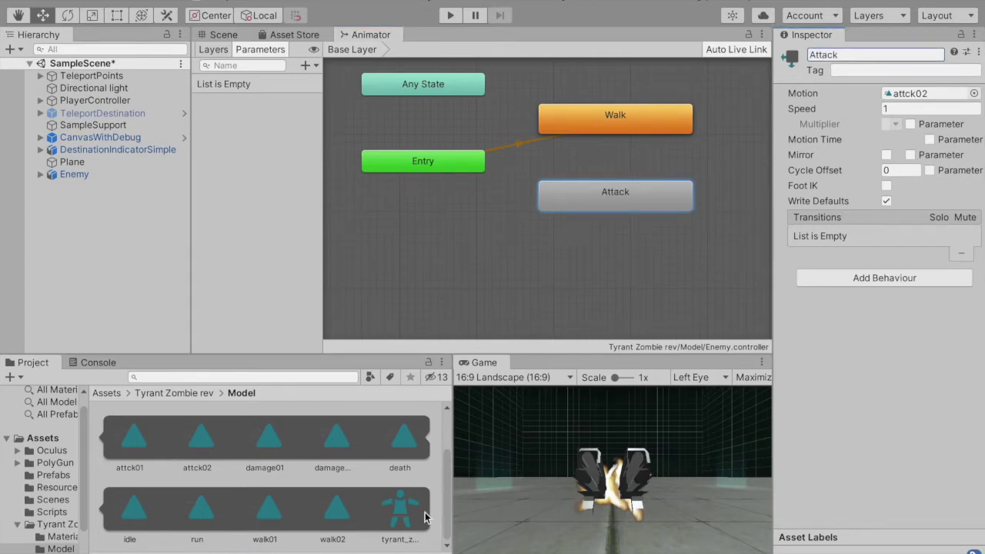
Preview the death clip, add it as a death state, and arrange the states.
left_click(413, 446)
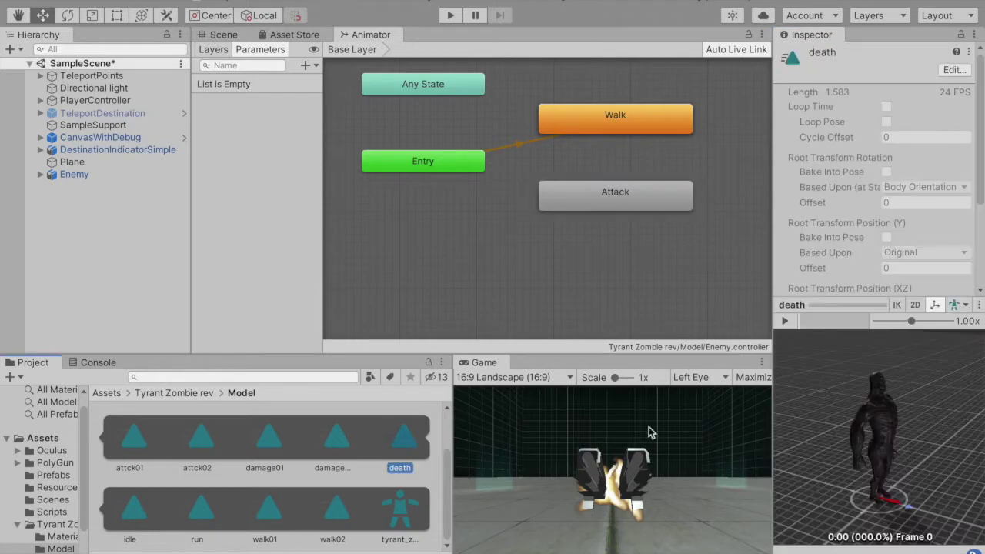
left_click(784, 322)
left_click(787, 321)
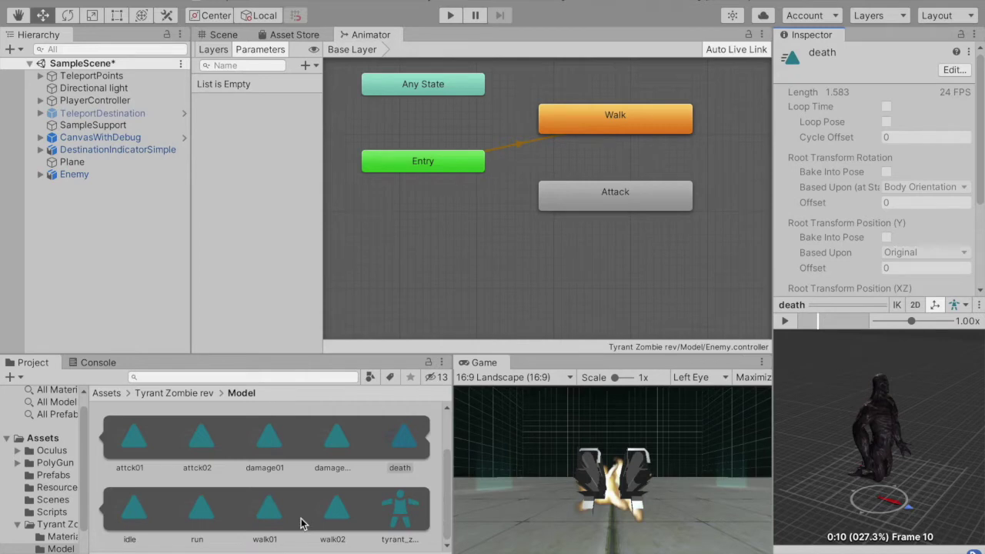
mouse_move(410, 442)
left_mouse_down()
mouse_move(612, 287)
mouse_move(641, 233)
left_mouse_up()
mouse_move(597, 202)
left_mouse_down()
mouse_move(489, 248)
mouse_move(481, 233)
left_mouse_up()
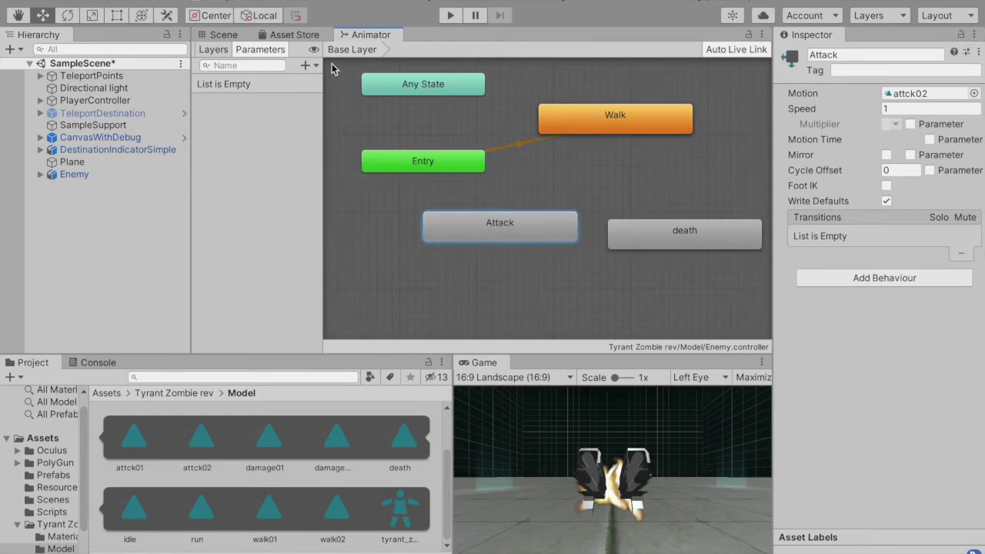
left_click(308, 66)
Add an Attack bool parameter and a Death trigger parameter to the Enemy controller.
left_click(323, 104)
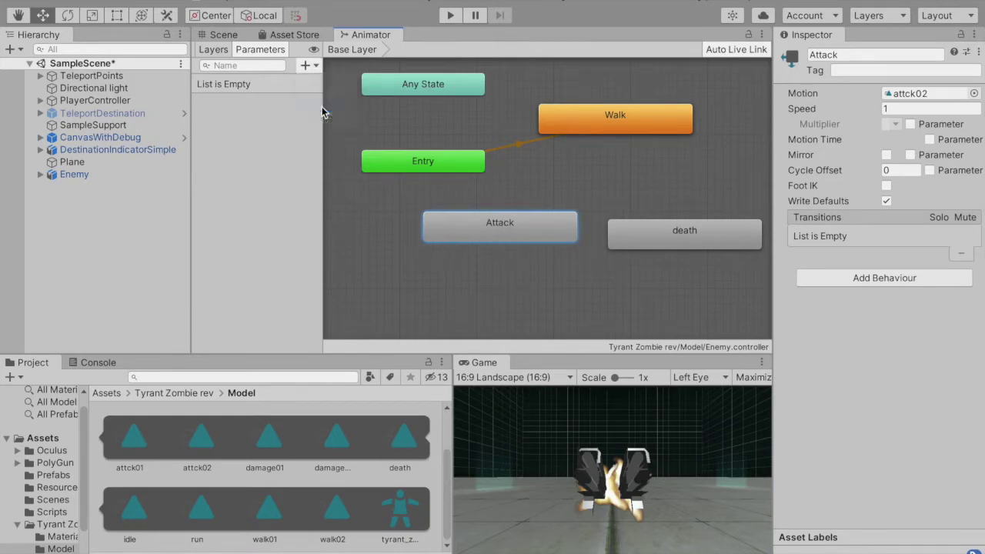
type("Attack")
key("Return")
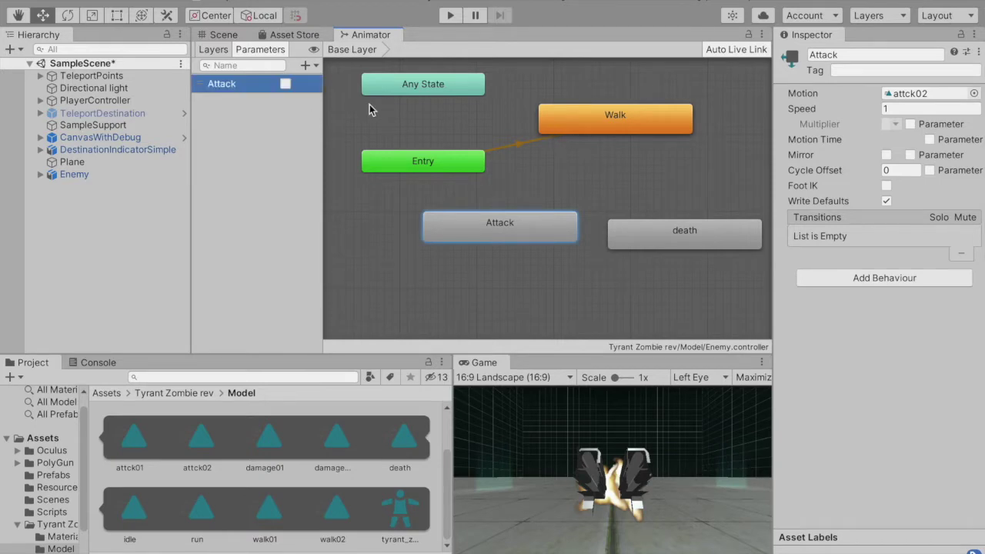
left_click(315, 67)
left_click(321, 118)
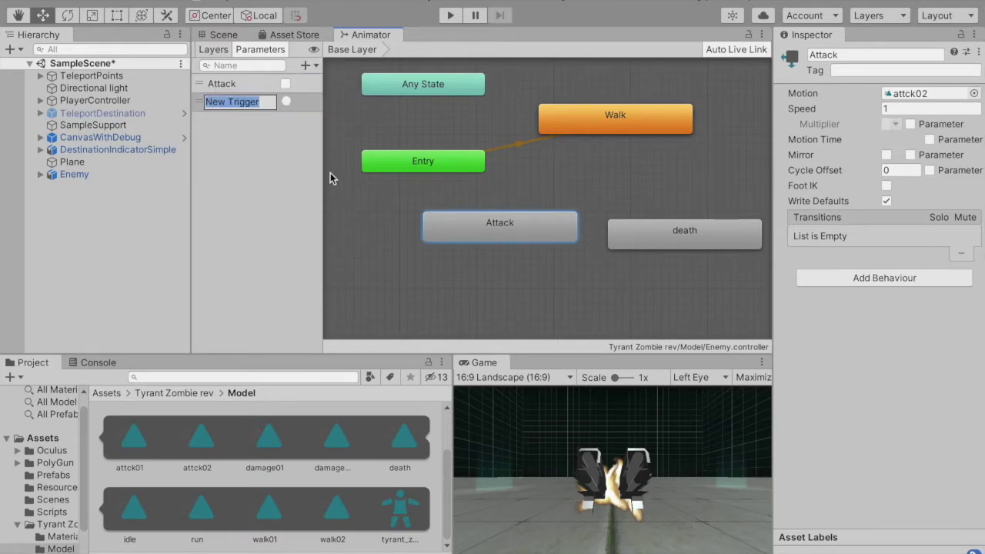
type("Death")
key("Return")
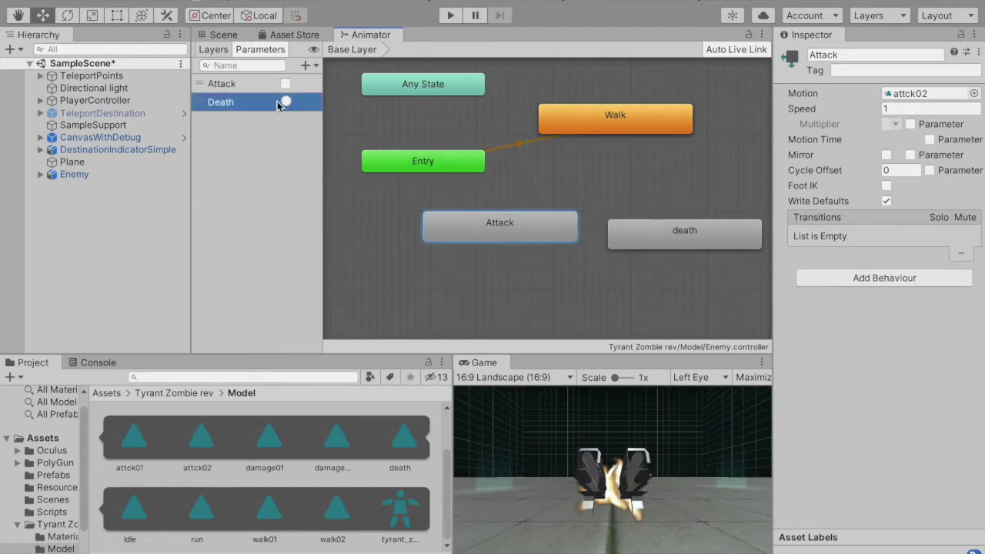
Make a Walk-to-death transition without exit time, conditioned on Death.
right_click(617, 128)
left_click(669, 137)
left_click(676, 244)
left_click(647, 182)
left_click(874, 199)
mouse_move(982, 183)
left_mouse_down()
mouse_move(982, 228)
mouse_move(929, 254)
left_mouse_up()
left_click(932, 263)
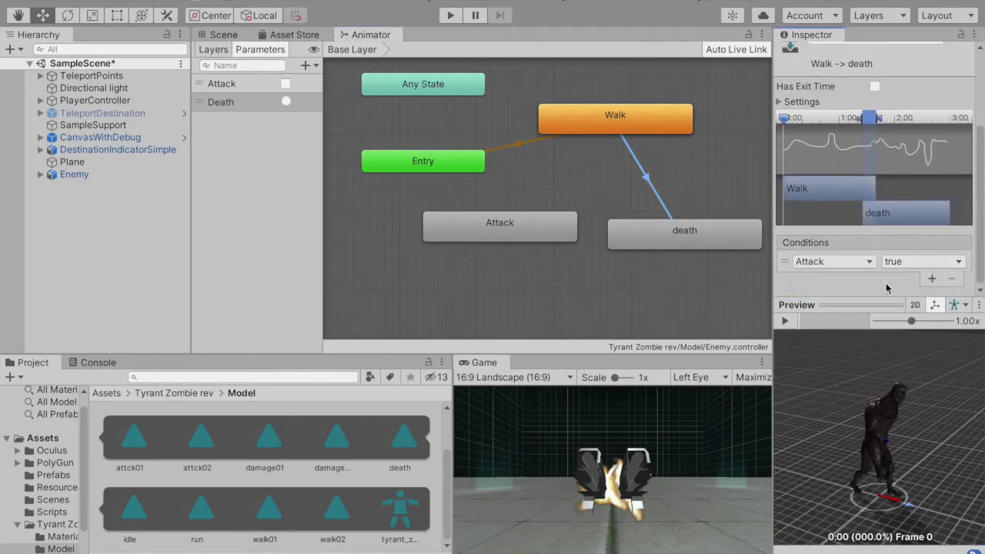
left_click(860, 267)
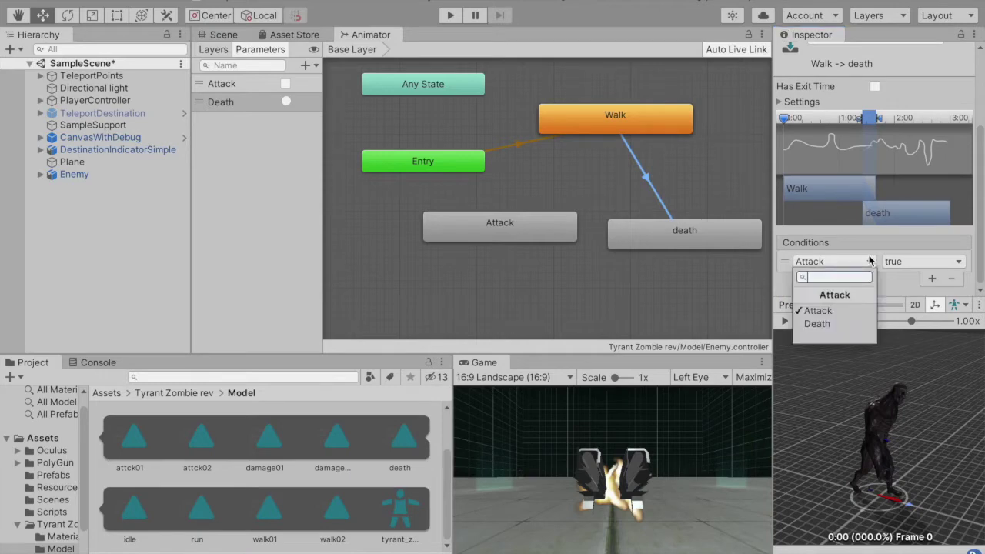
left_click(845, 328)
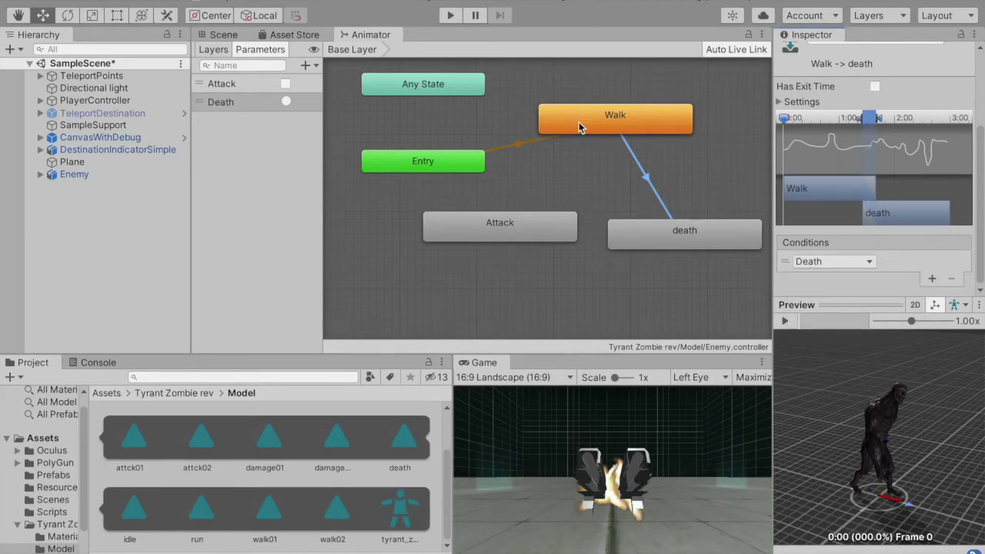
Make an Attack-to-death transition without exit time, conditioned on Death.
right_click(579, 124)
left_click(539, 239)
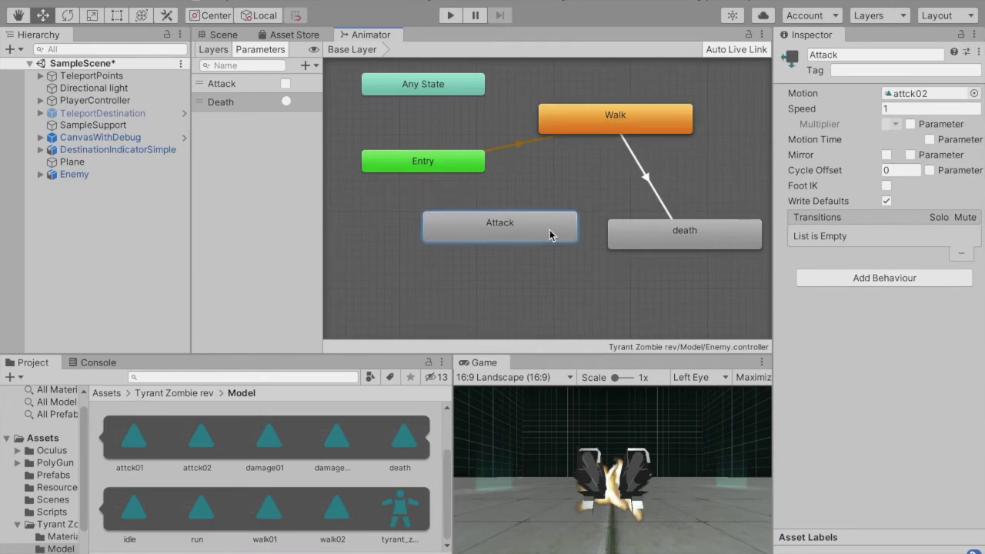
right_click(557, 230)
left_click(633, 238)
left_click(620, 239)
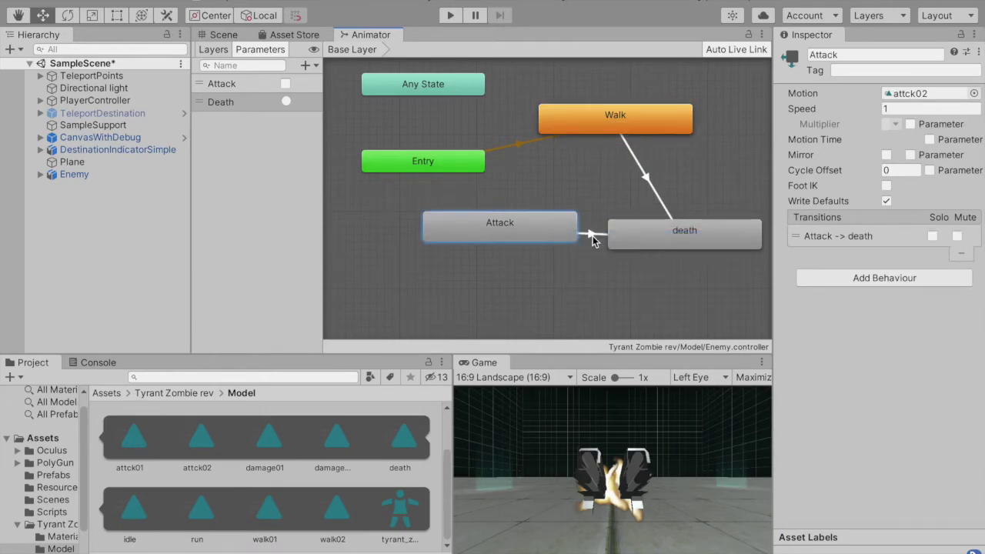
left_click(593, 234)
left_click(876, 199)
scroll(979, 185, "down", 5)
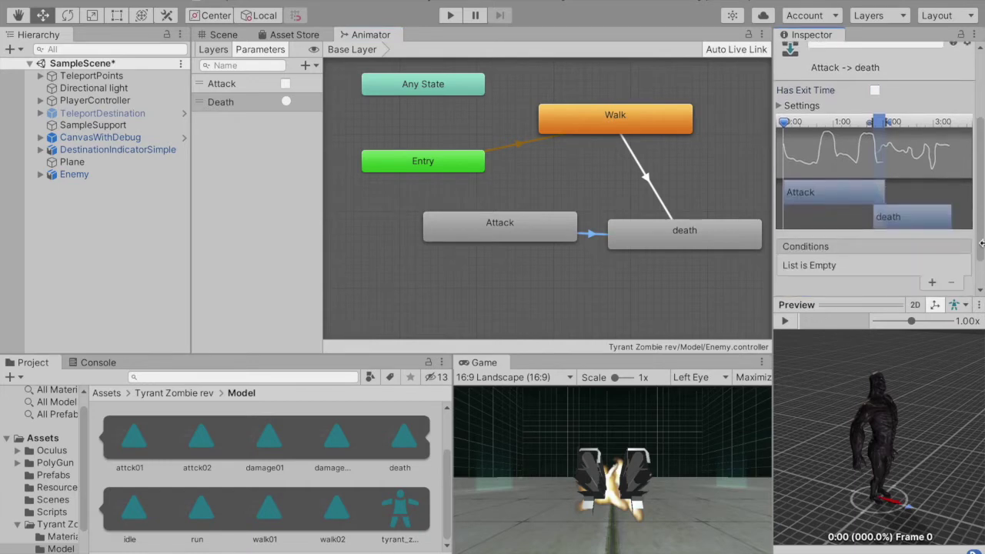
left_click(933, 253)
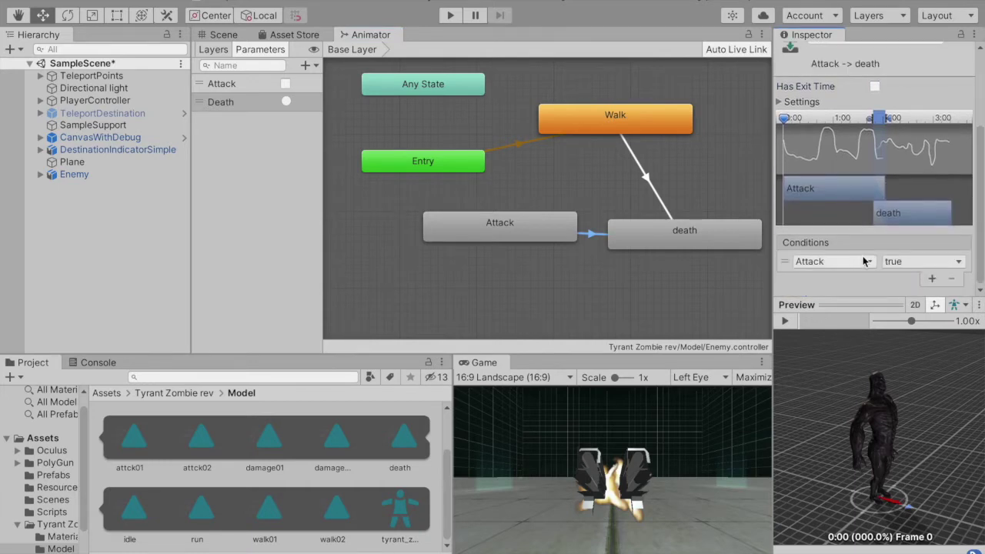
left_click(867, 262)
left_click(861, 332)
left_click(871, 263)
left_click(863, 311)
left_click(862, 263)
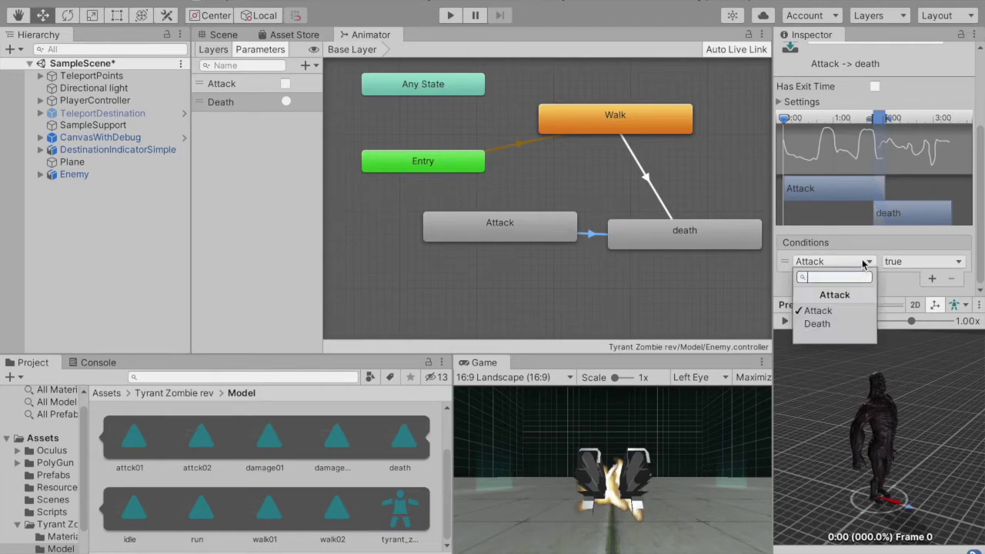
left_click(823, 326)
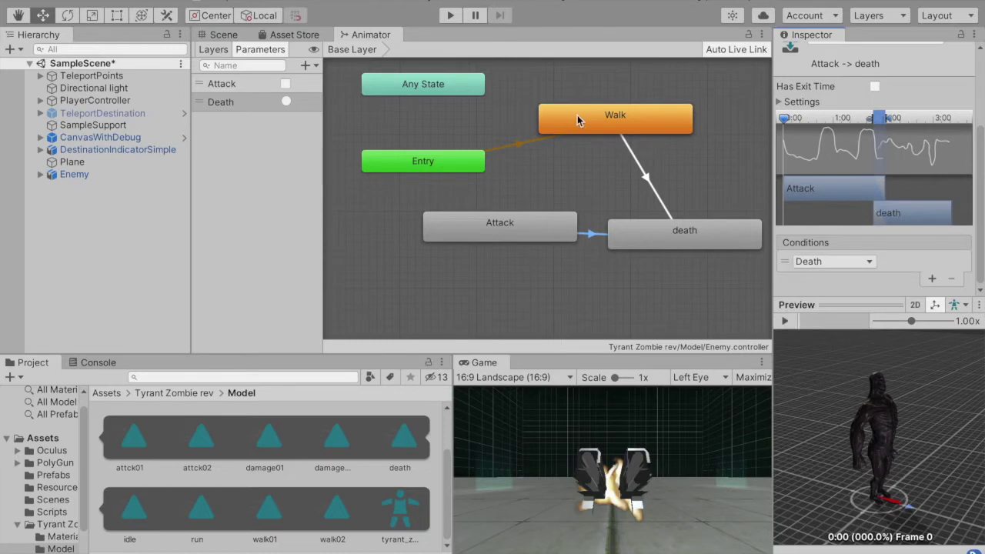
Create transitions from Walk to Attack and from Attack back to Walk.
right_click(577, 115)
left_click(585, 125)
left_click(483, 224)
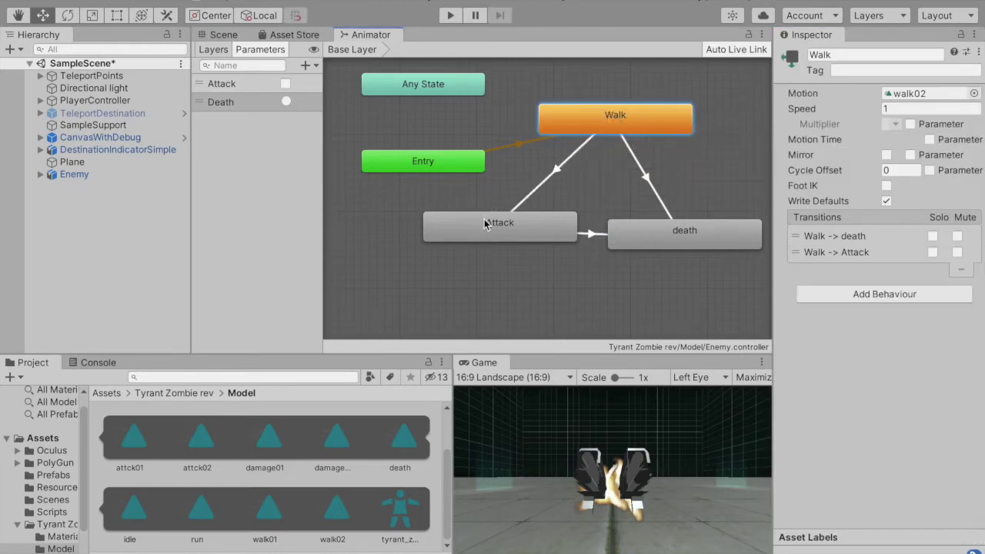
left_click(542, 228)
right_click(541, 229)
left_click(573, 230)
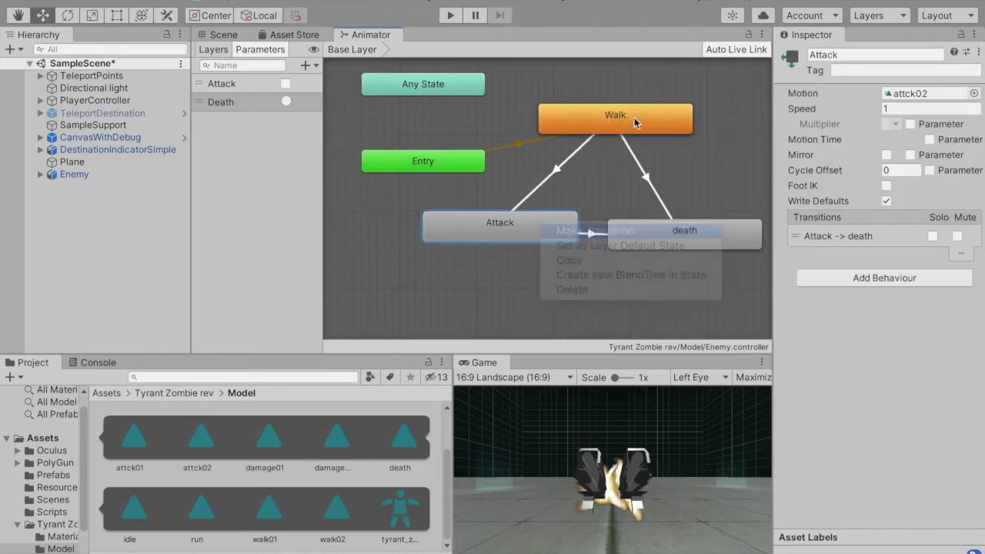
left_click(632, 116)
Turn off exit time on both, gating Walk-to-Attack on Attack true and Attack-to-Walk on Attack false.
left_click(560, 173)
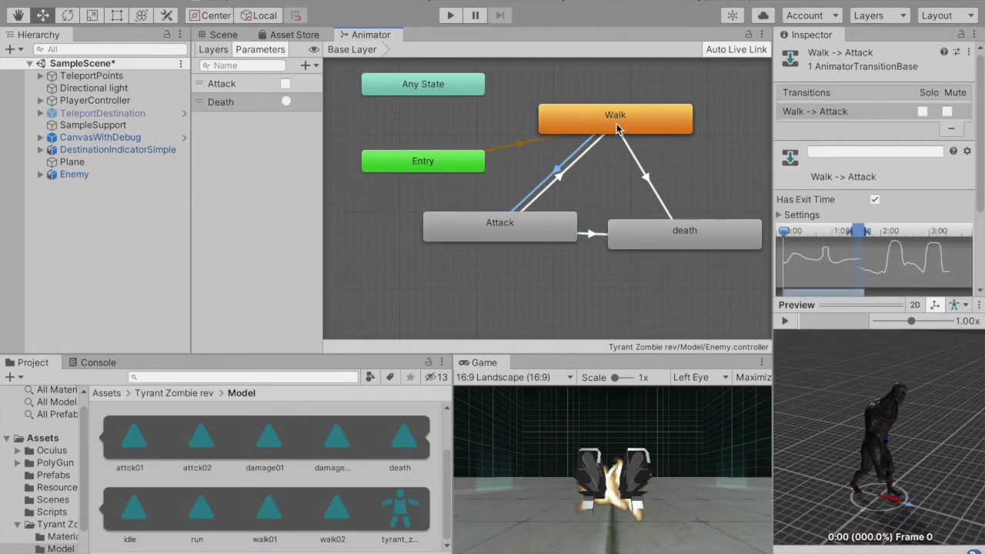
left_click(874, 201)
left_click_drag(982, 181, 983, 240)
left_click(933, 269)
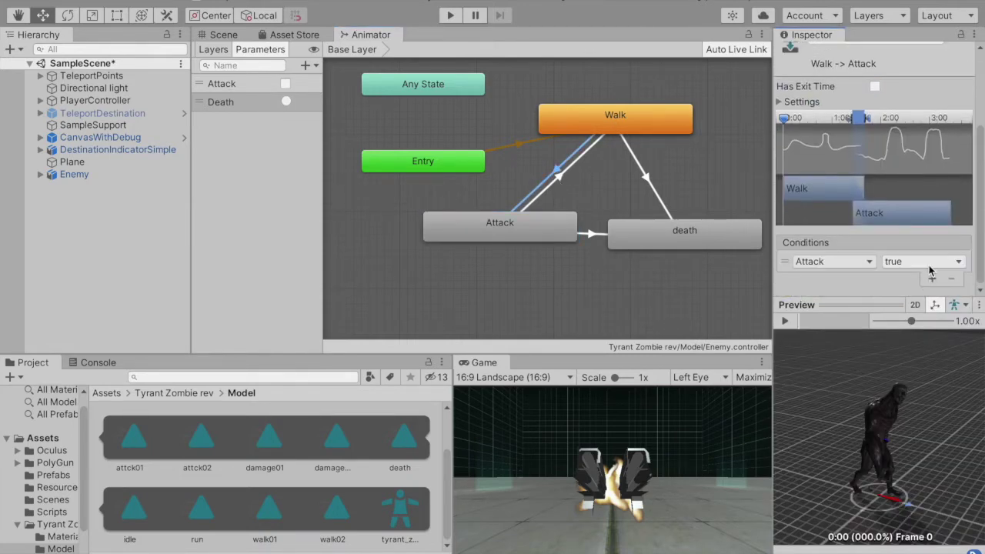
left_click(559, 183)
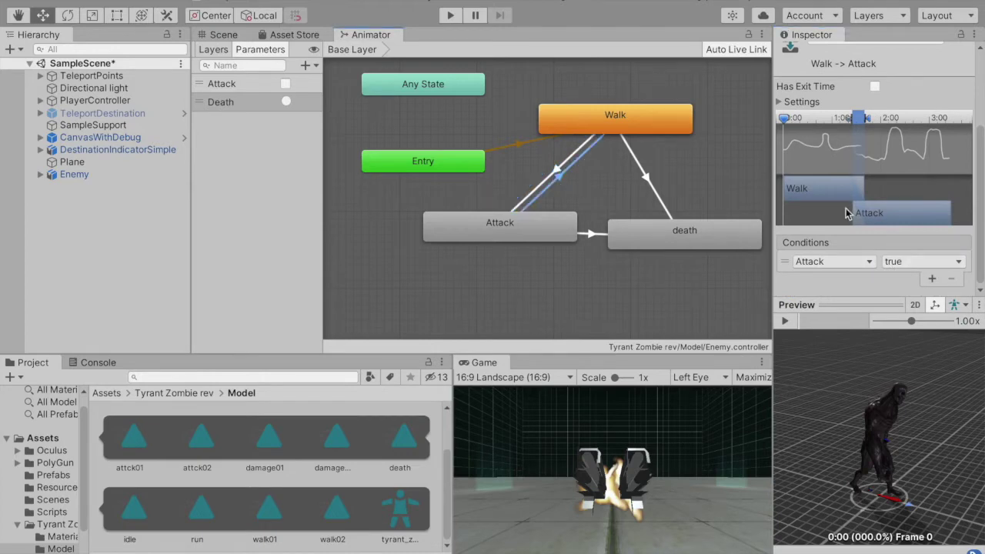
left_click(875, 87)
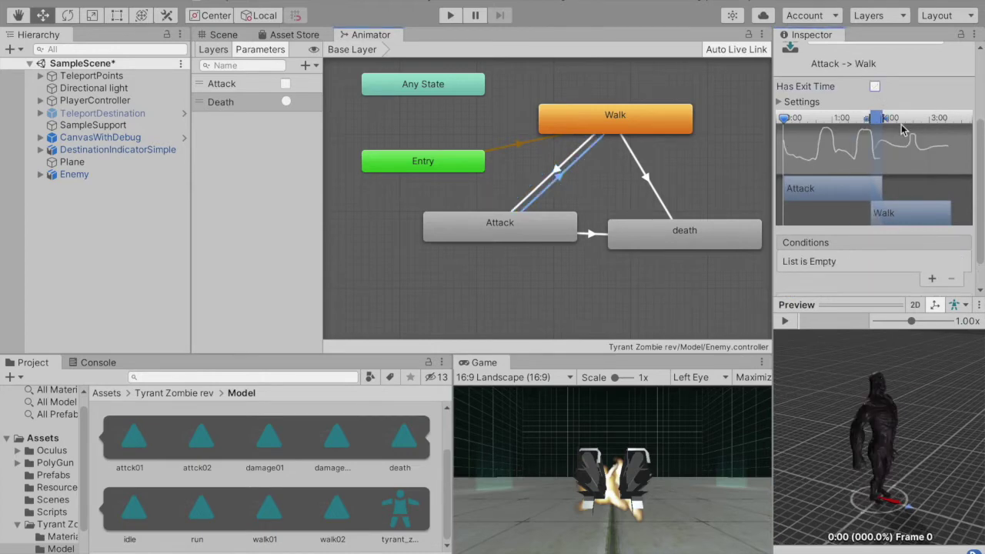
left_click(932, 278)
left_click(924, 262)
left_click(930, 274)
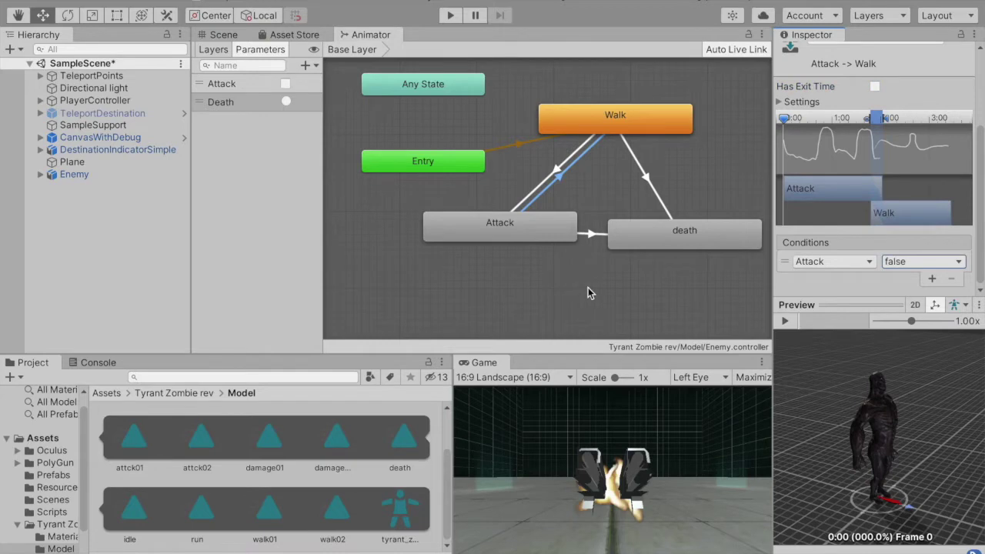
left_click(222, 35)
left_click(105, 179)
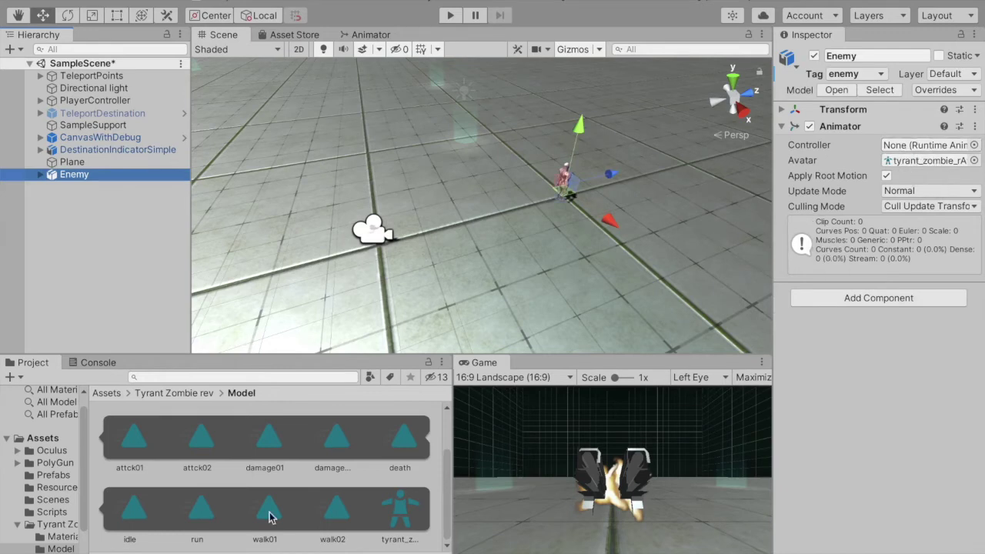
Assign the Enemy controller asset to the Enemy object's Animator Controller field, giving it 3 clips.
scroll(259, 497, "up", 2)
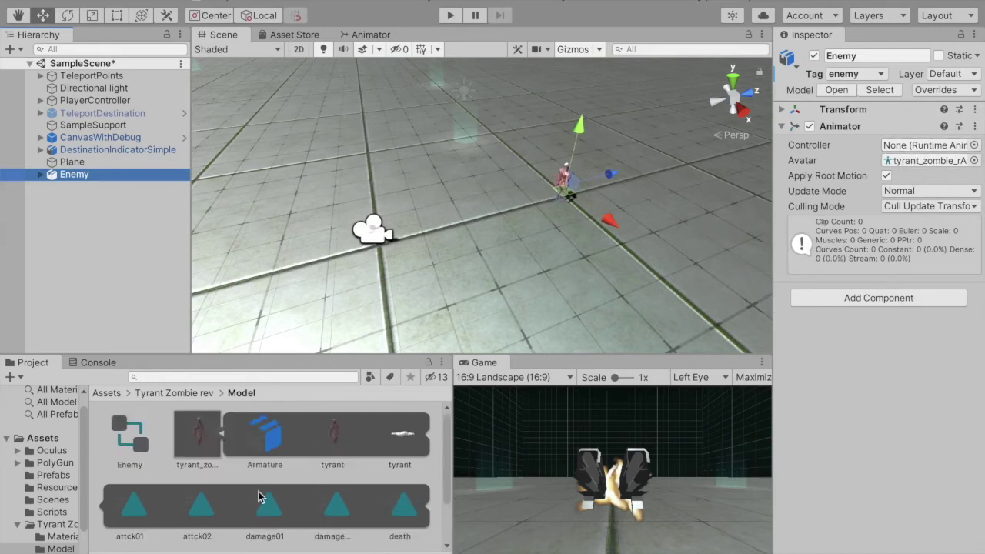
left_click(221, 436)
left_click_drag(116, 429, 914, 148)
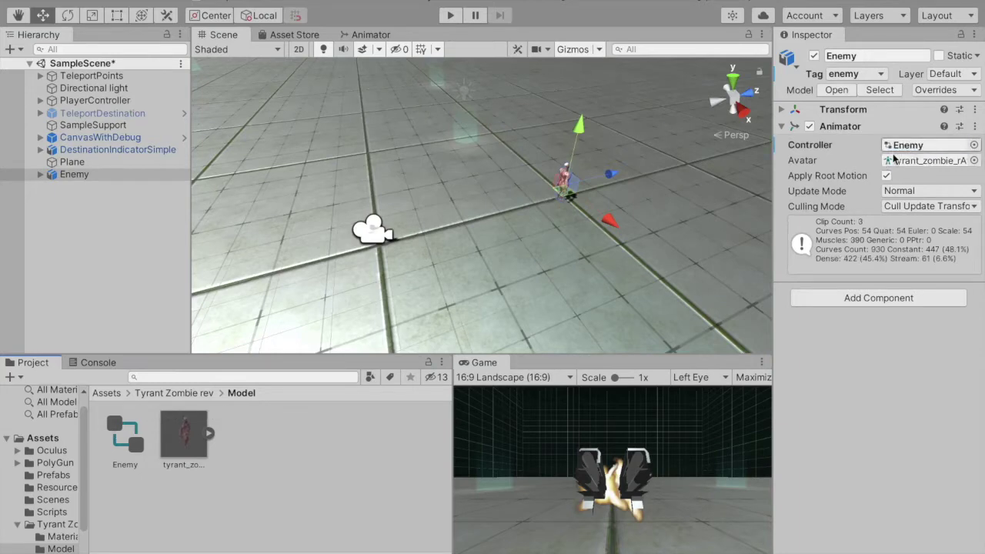
double_click(132, 429)
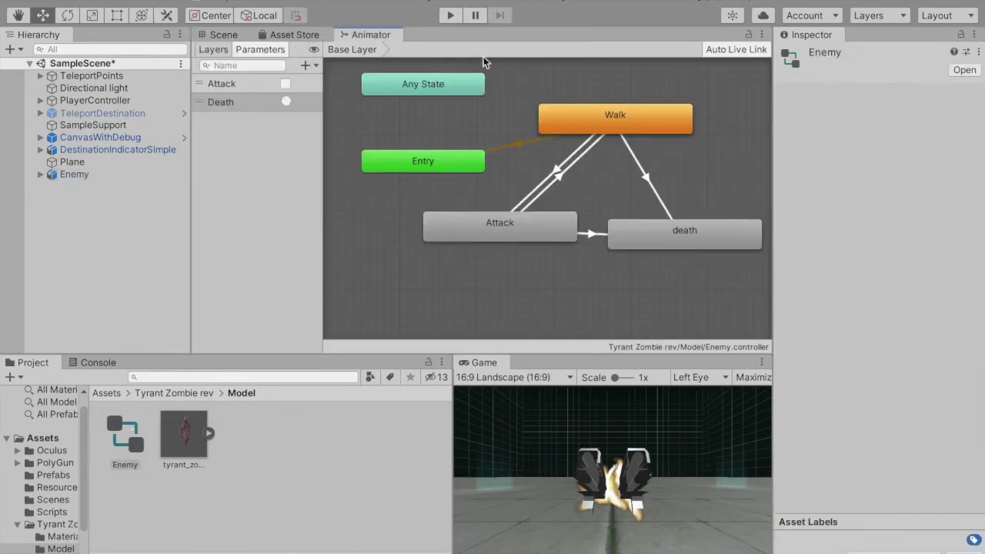
left_click(224, 35)
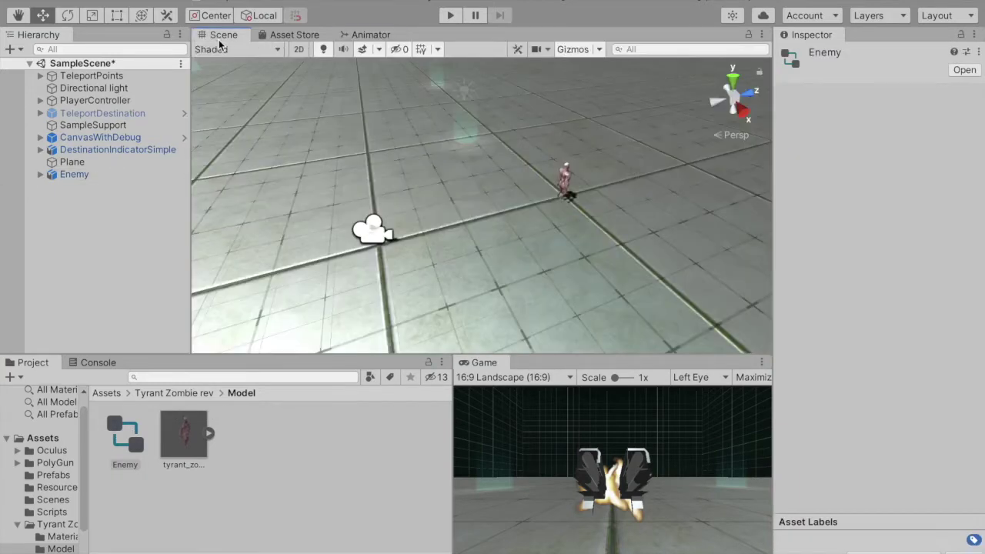
left_click(81, 174)
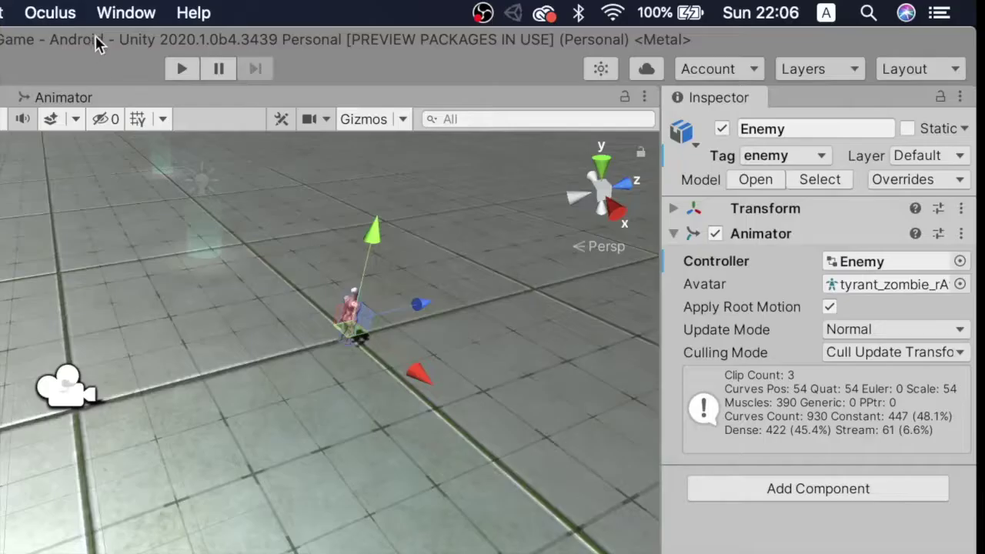
left_click(126, 13)
Open the Navigation window and mark the floor Plane as Navigation Static.
mouse_move(220, 493)
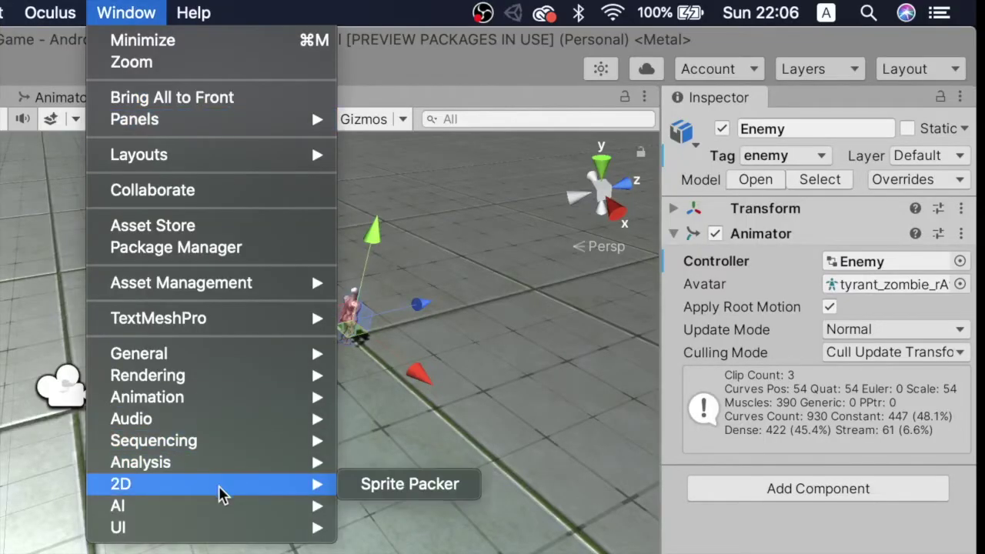
mouse_move(227, 510)
left_click(419, 509)
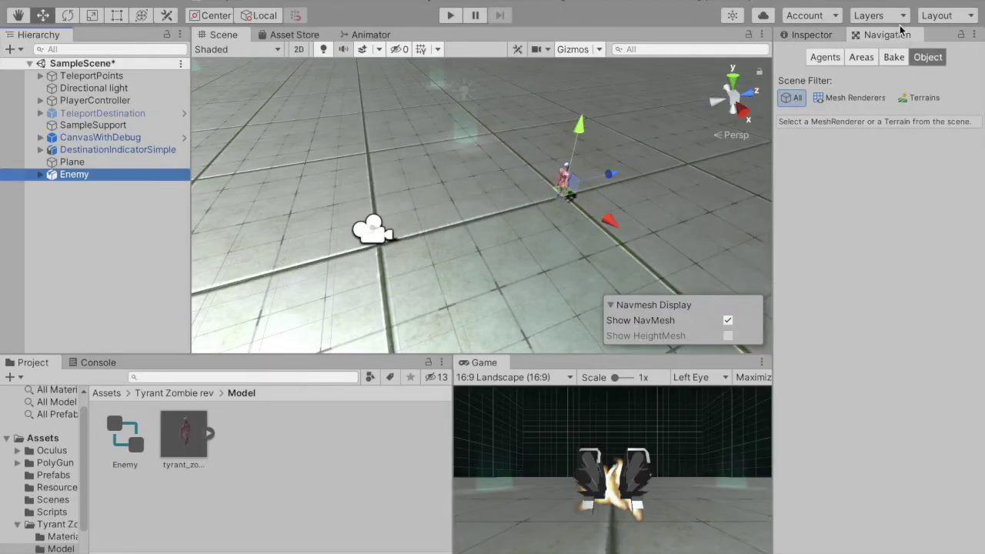
left_click(489, 293)
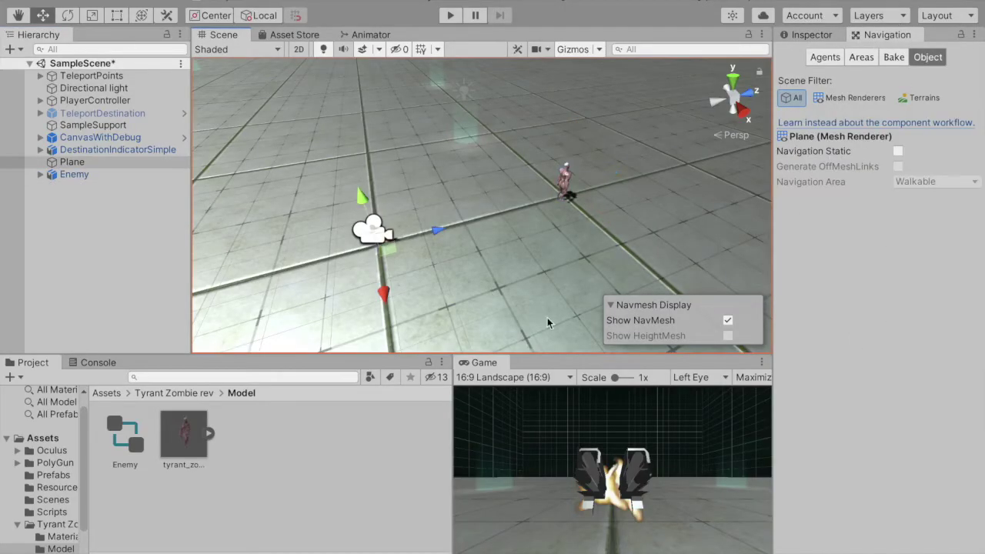
double_click(89, 162)
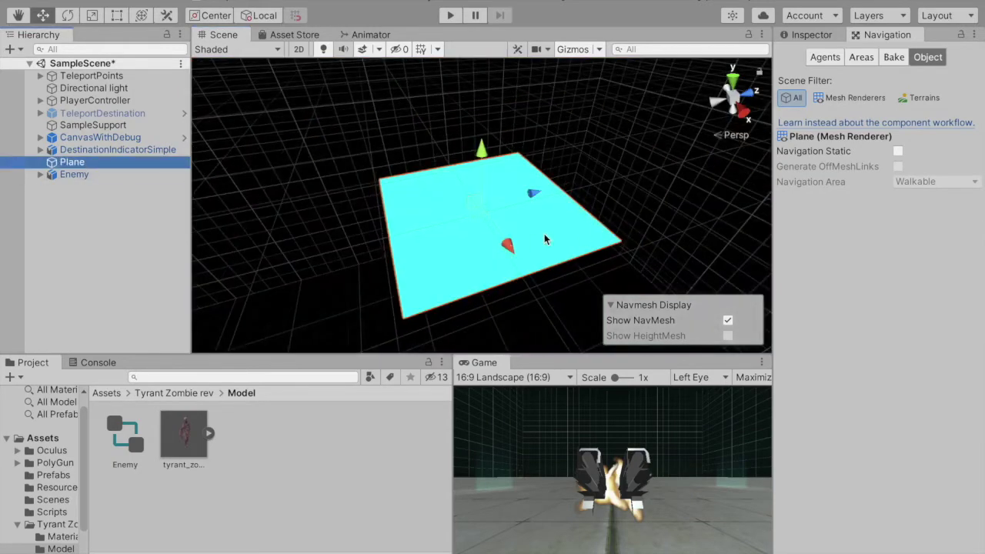
left_click(898, 151)
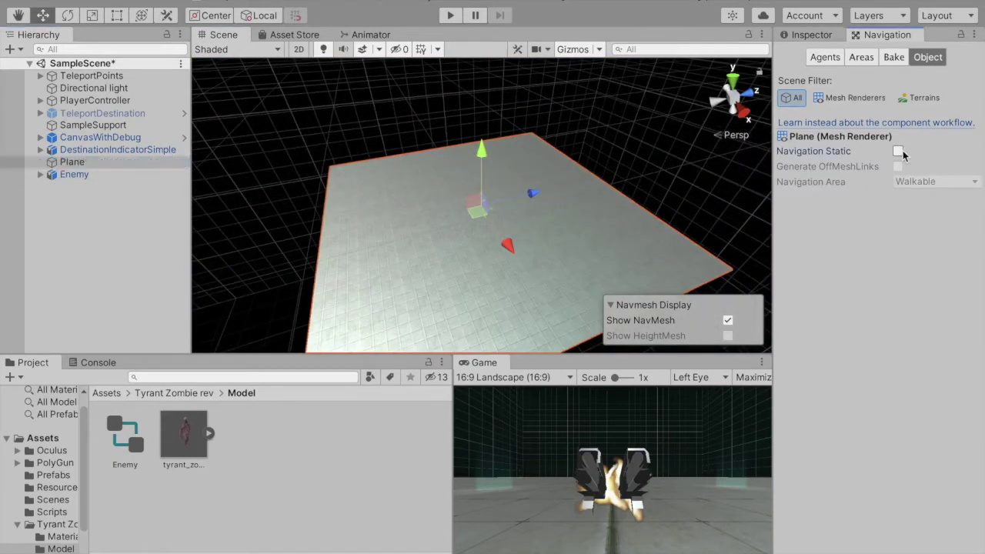
Bake a walkable NavMesh across the Plane and review the Plane's components.
left_click(893, 57)
left_click(959, 343)
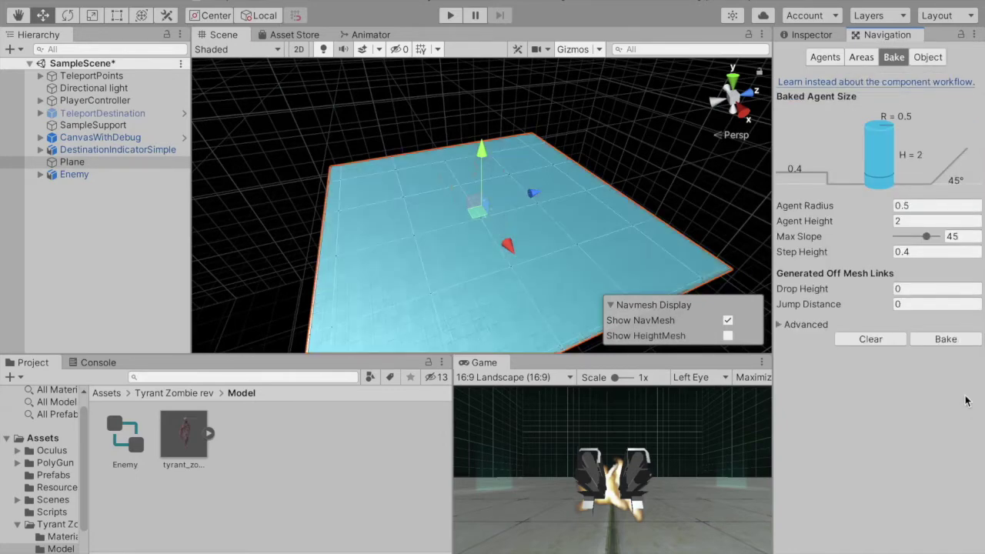
scroll(505, 204, "up", 5)
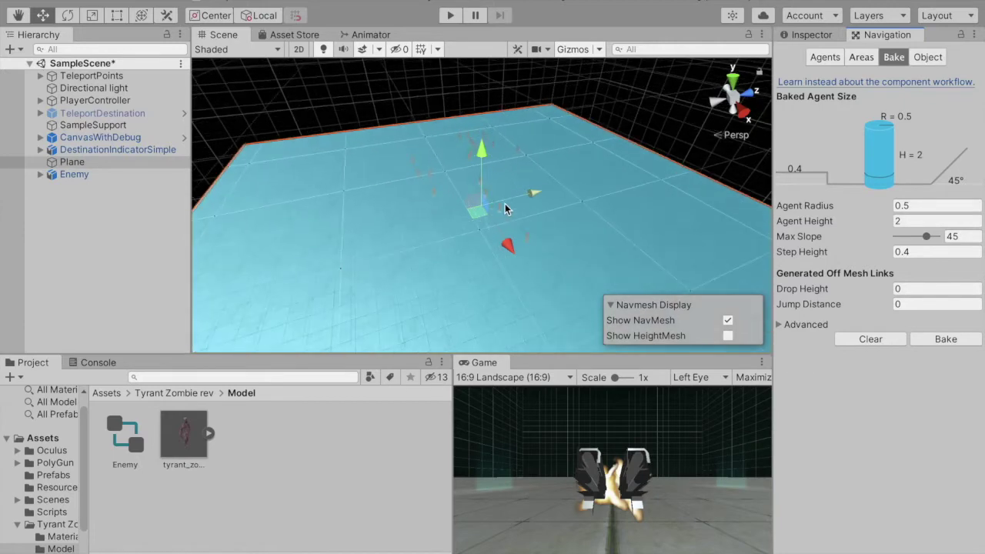
left_click(832, 36)
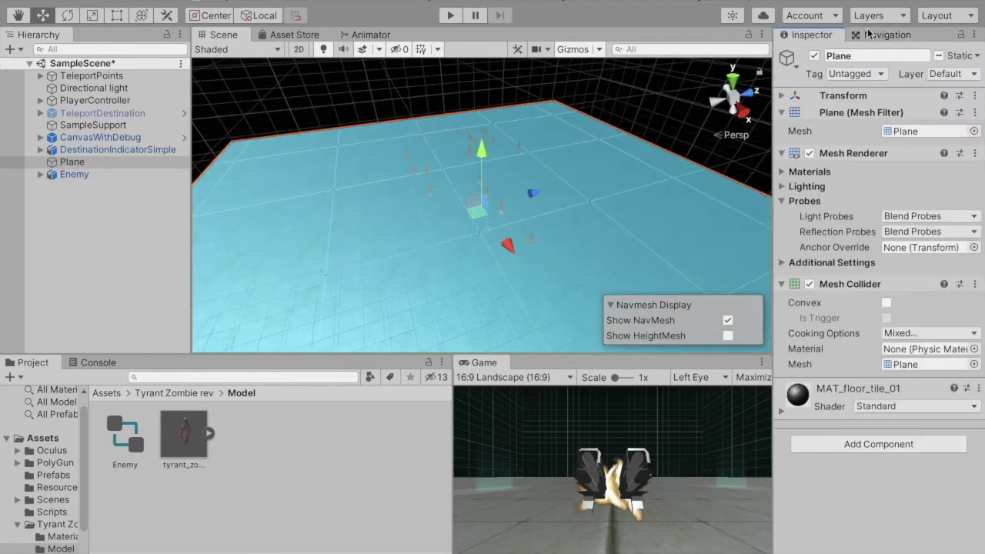
left_click(886, 35)
left_click(812, 34)
left_click(71, 173)
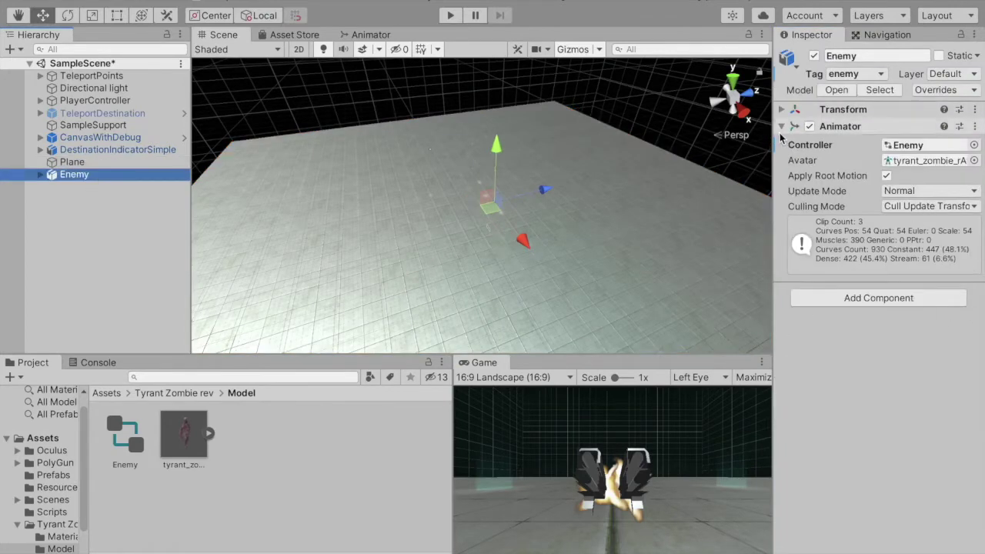
Add a Capsule Collider component to Enemy from the Physics components.
left_click(782, 126)
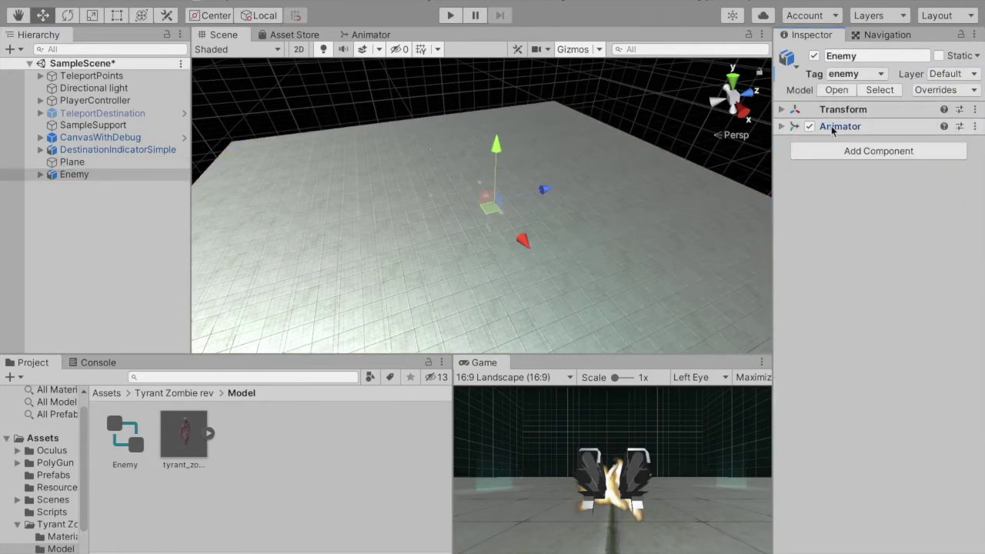
left_click(895, 154)
left_click(841, 360)
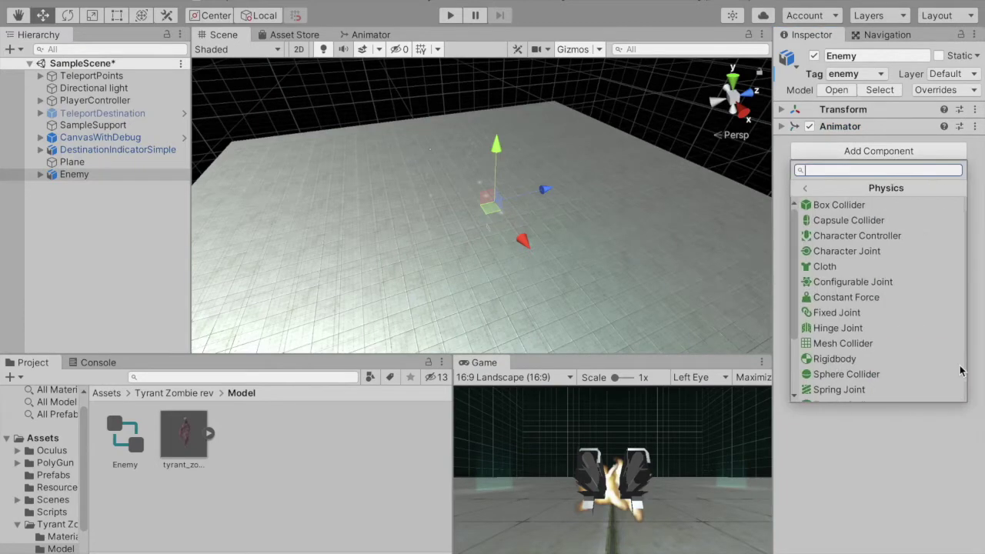
left_click(833, 223)
Fit the collider to the zombie in 2D view: radius 0.0764, height 0.574, center Y 0.278.
double_click(74, 175)
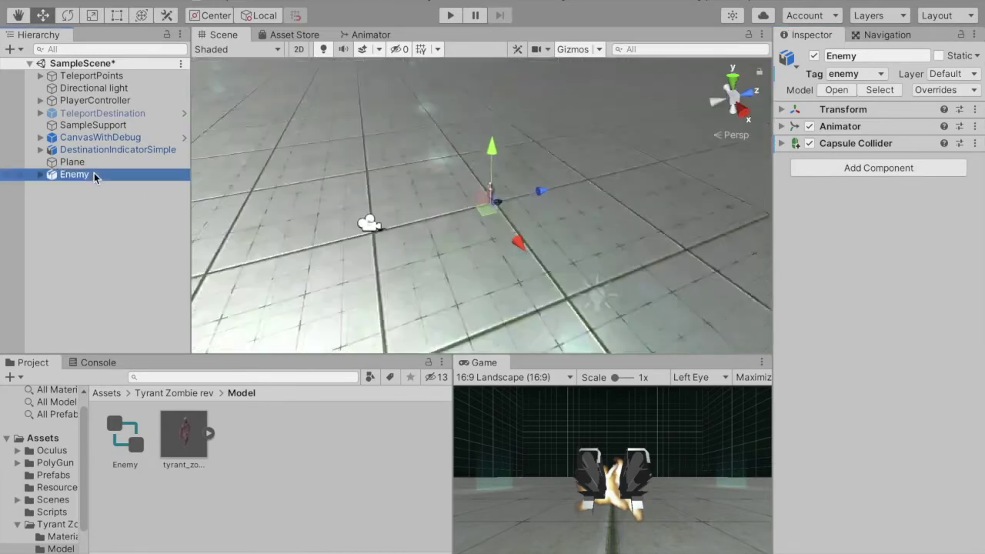
left_click(795, 147)
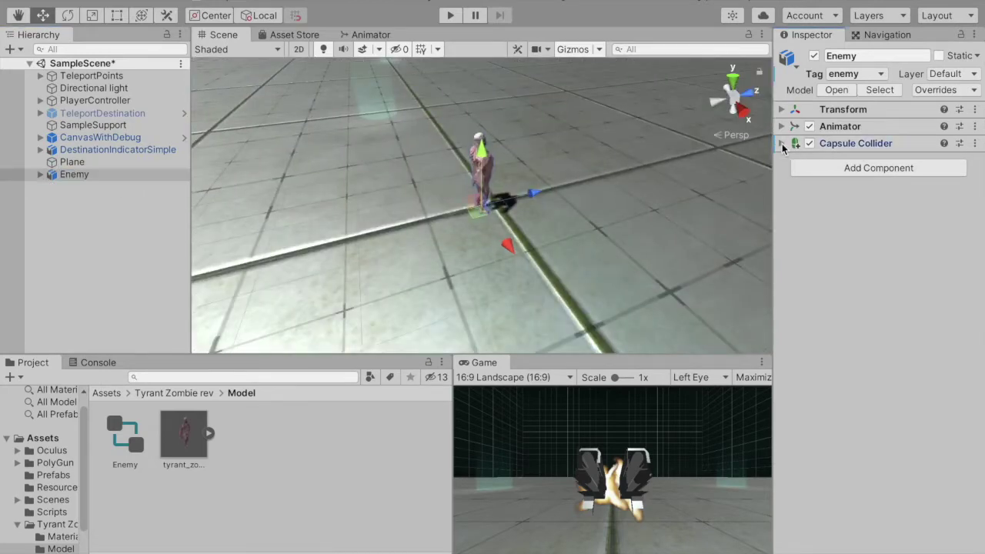
left_click(893, 164)
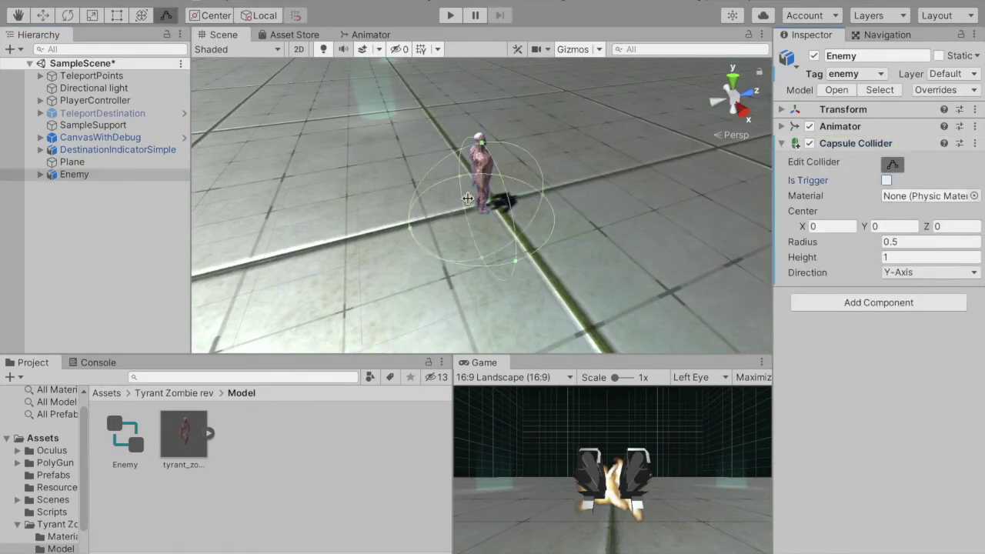
left_click(302, 51)
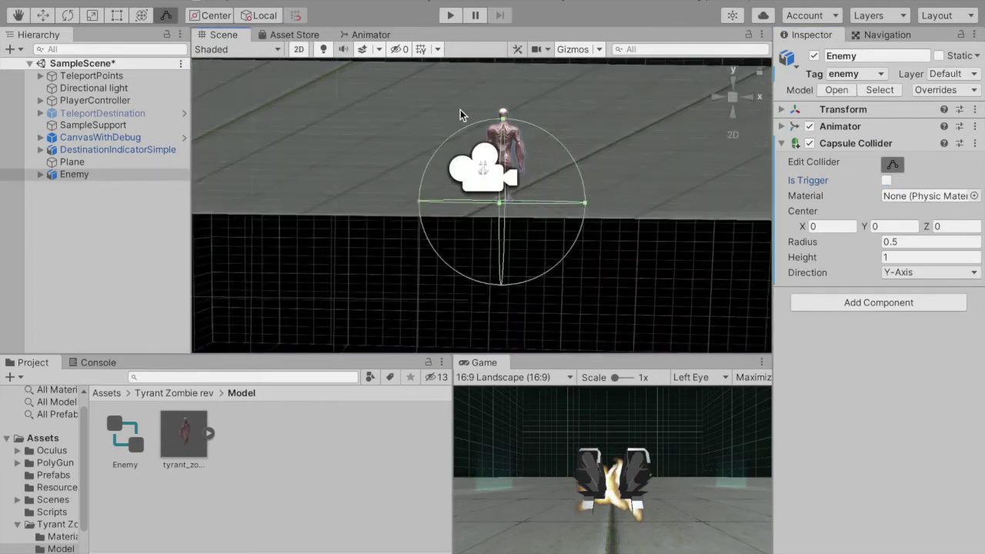
left_click_drag(397, 215, 469, 212)
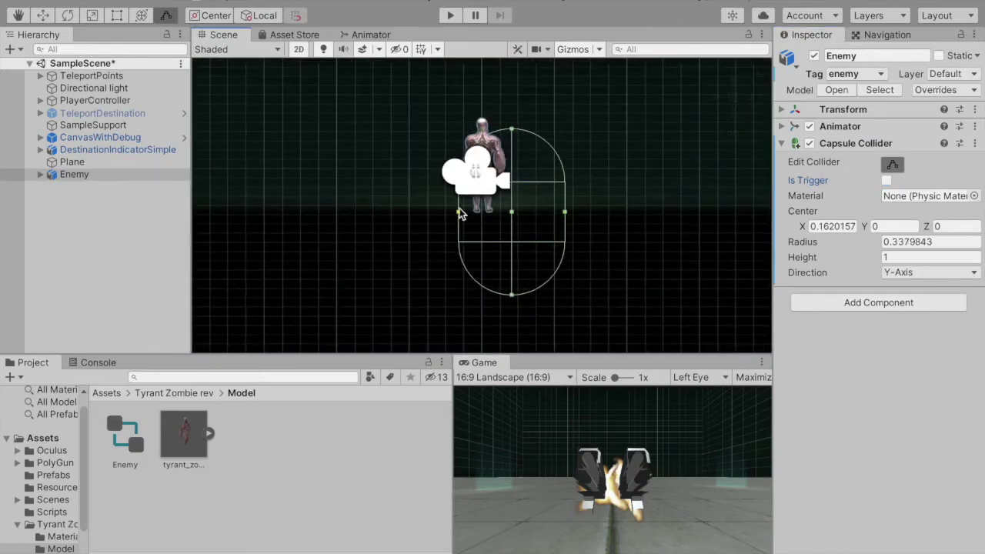
mouse_move(564, 218)
left_mouse_down()
mouse_move(482, 300)
mouse_move(498, 140)
left_mouse_up()
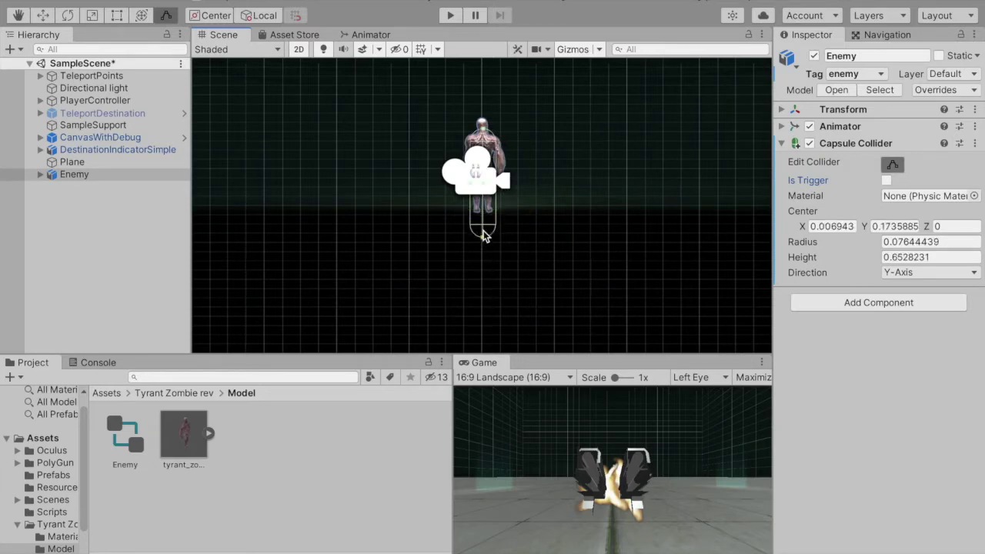
left_click_drag(485, 132, 483, 119)
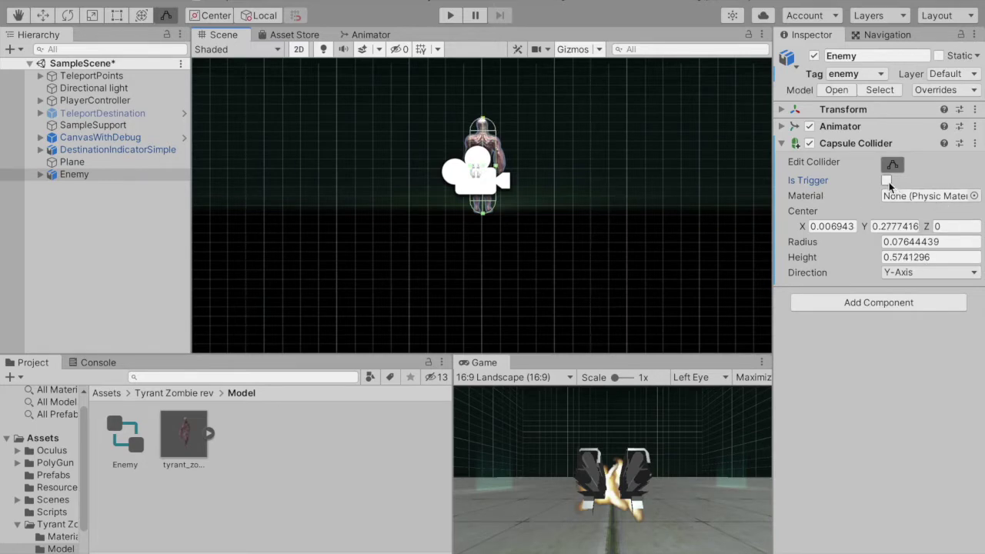
left_click(975, 144)
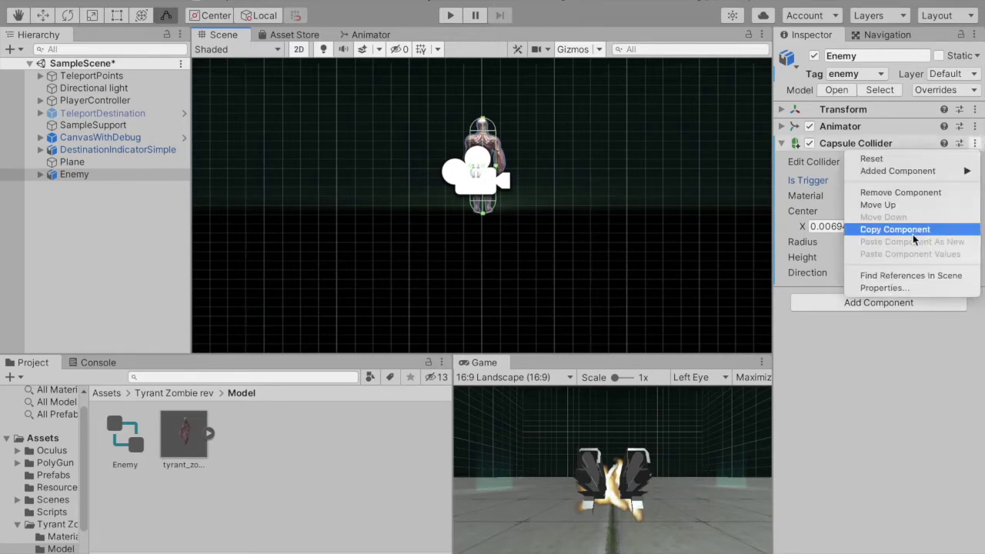
Copy the Capsule Collider and paste it as a second collider on Enemy.
left_click(929, 229)
left_click(975, 143)
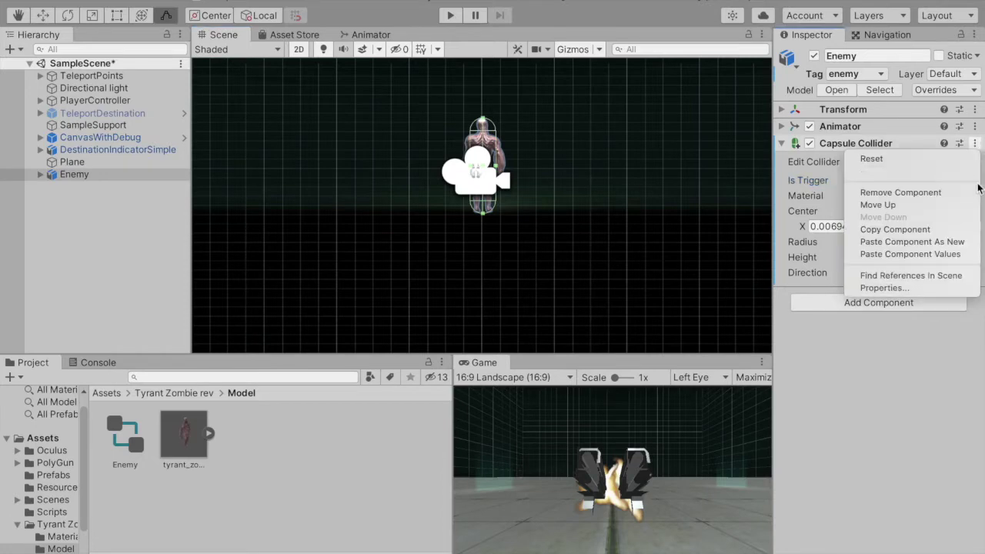
left_click(928, 242)
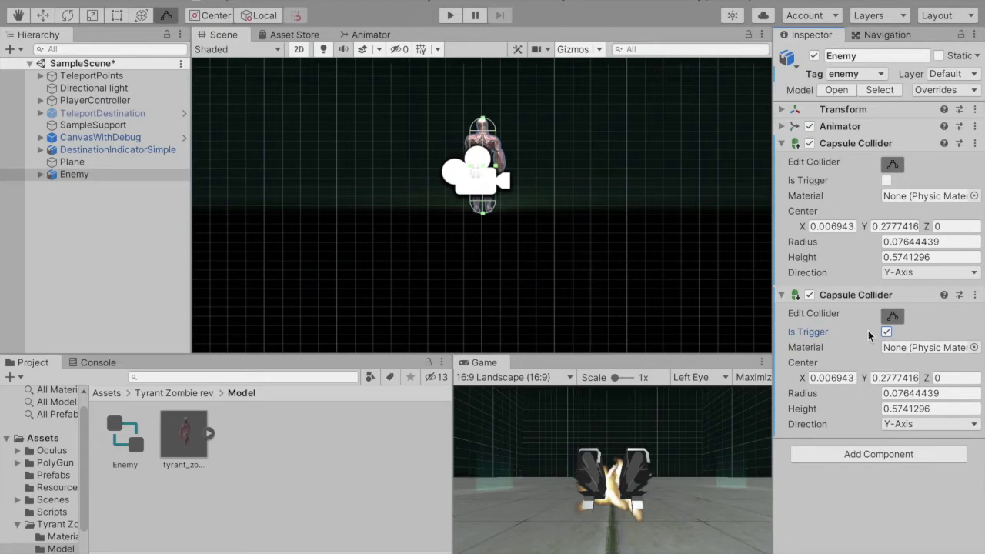
left_click(782, 295)
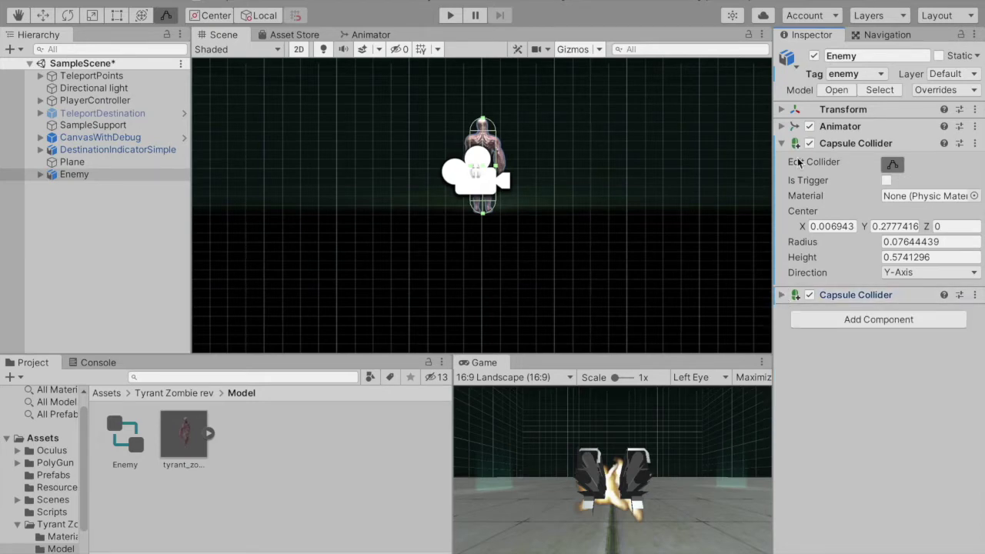
left_click(782, 143)
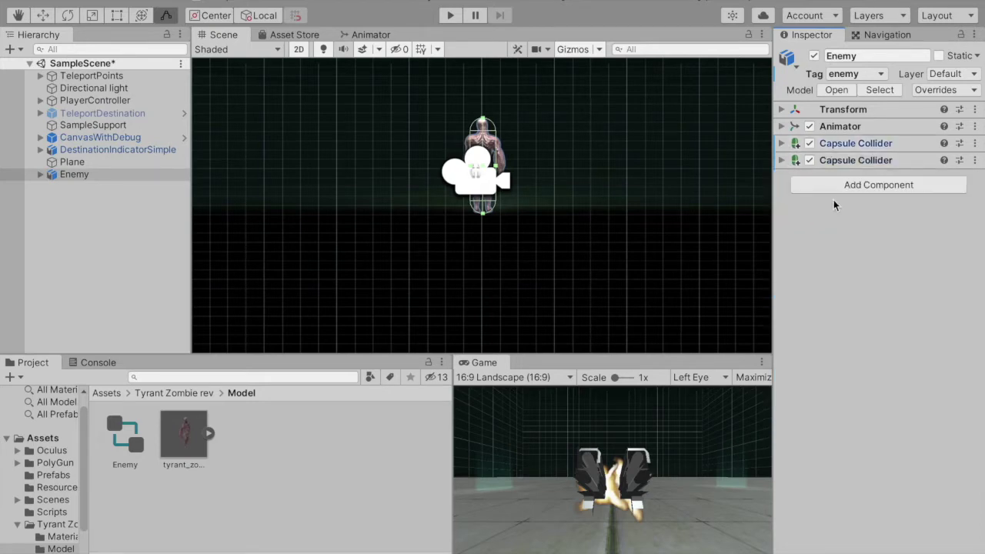
Add a Rigidbody to Enemy with rotation frozen on the X and Y axes.
left_click(906, 191)
left_click(844, 393)
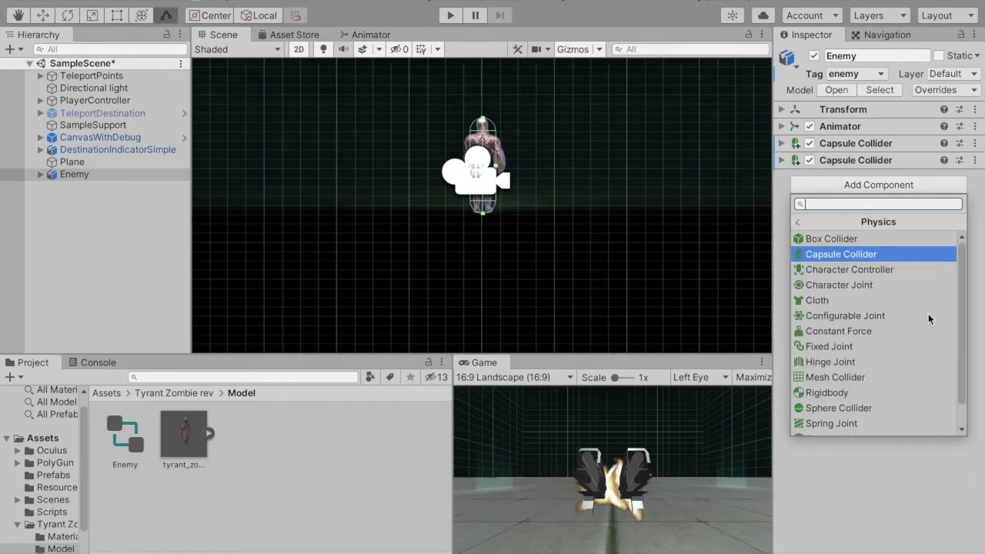
left_click(845, 393)
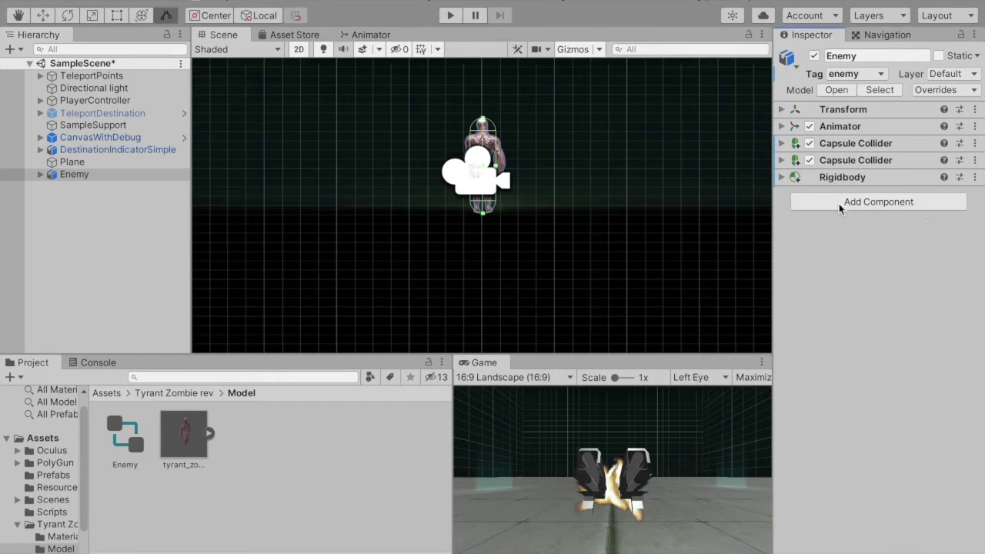
left_click(782, 178)
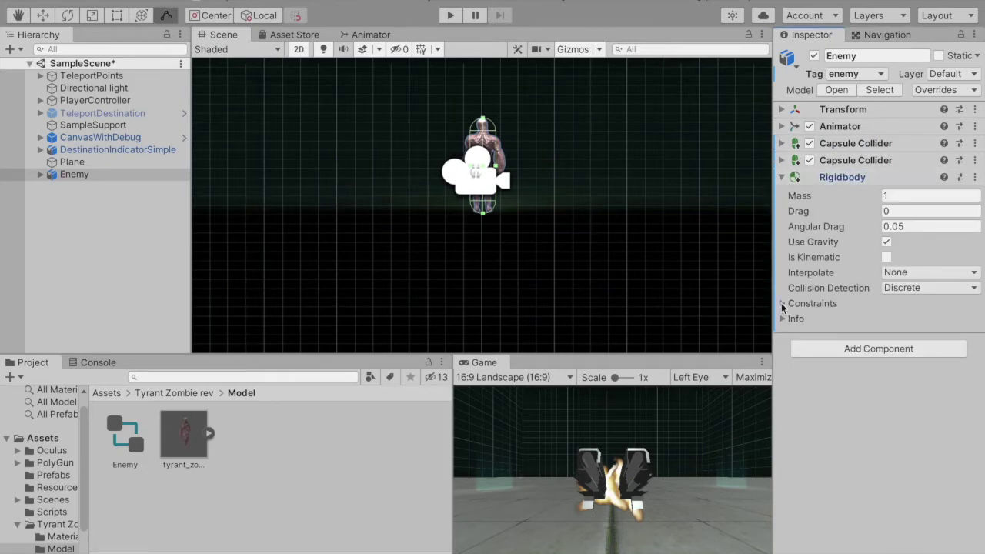
left_click(825, 306)
left_click(886, 334)
left_click(910, 334)
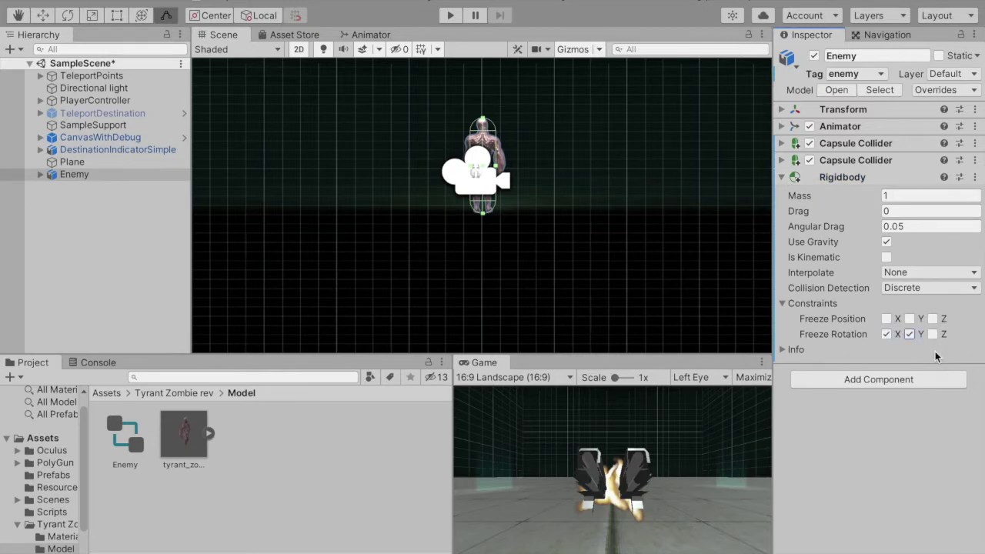
left_click(785, 178)
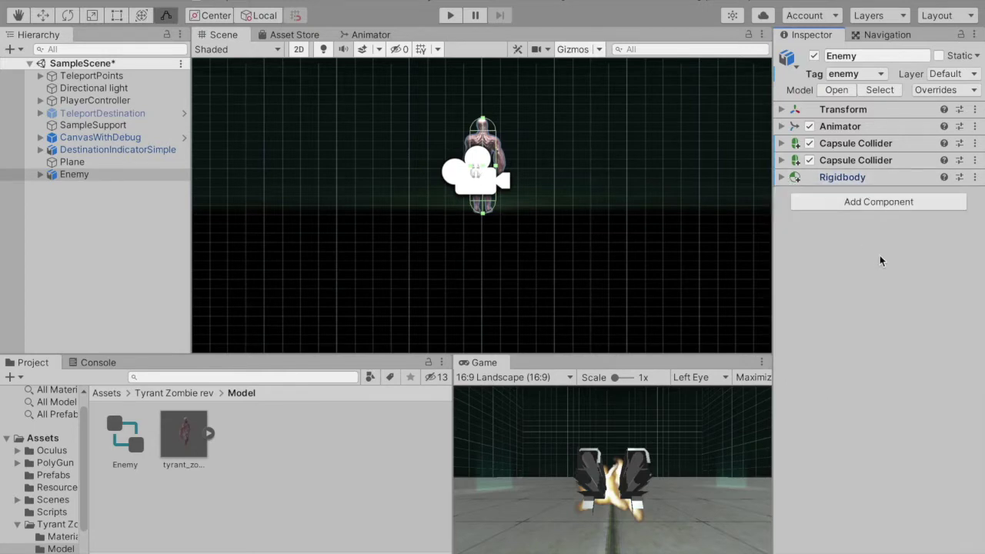
left_click(850, 205)
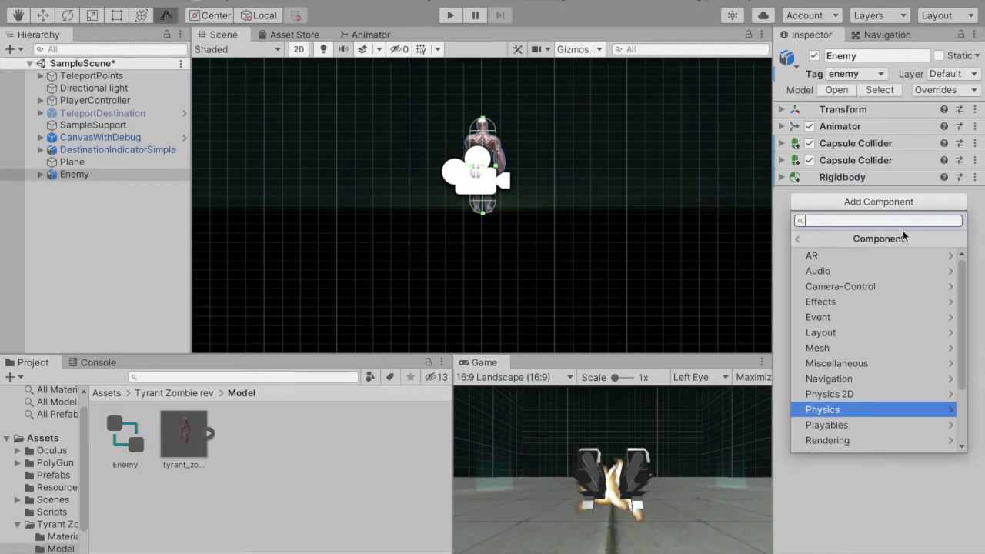
Add a Nav Mesh Agent component to Enemy.
left_click(849, 382)
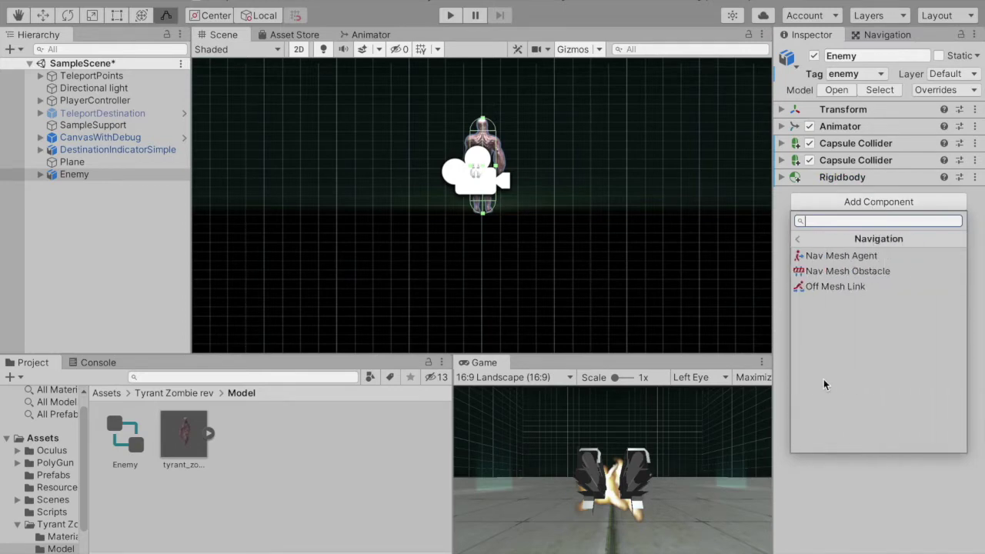
left_click(842, 256)
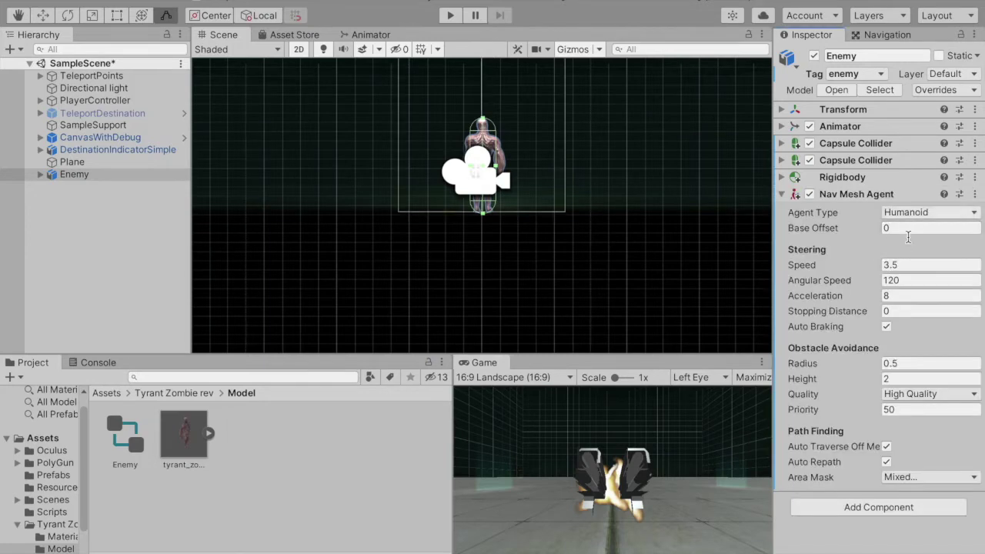
key("q")
scroll(593, 225, "down", 5)
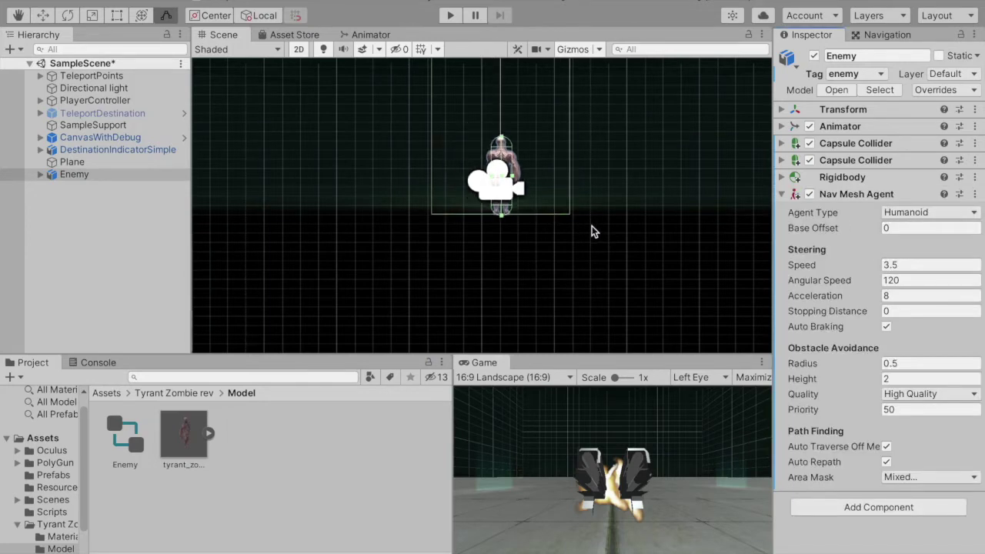
middle_click_drag(660, 192, 649, 197)
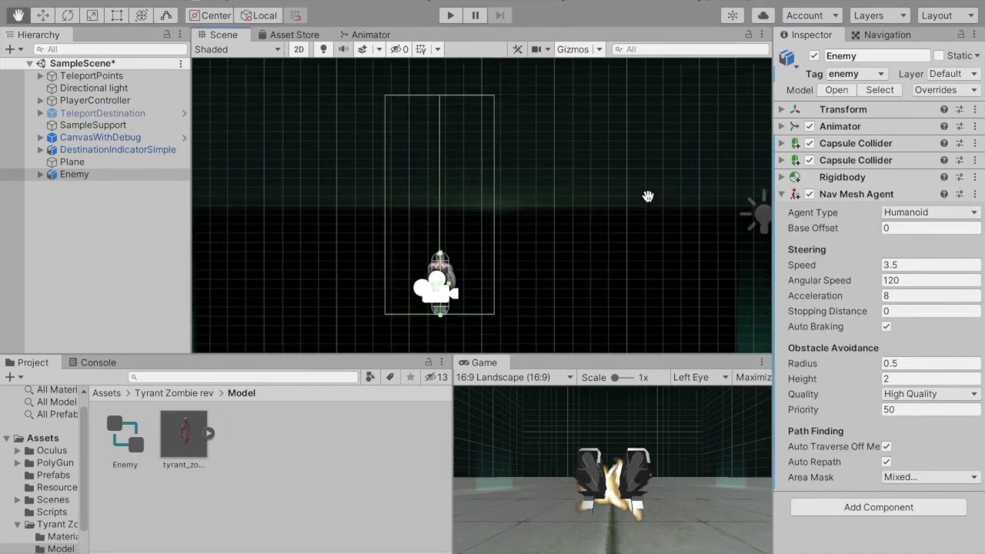
Set the agent's Speed 2, Angular Speed 90, Radius 0.08 and Height 0.49.
left_click(907, 262)
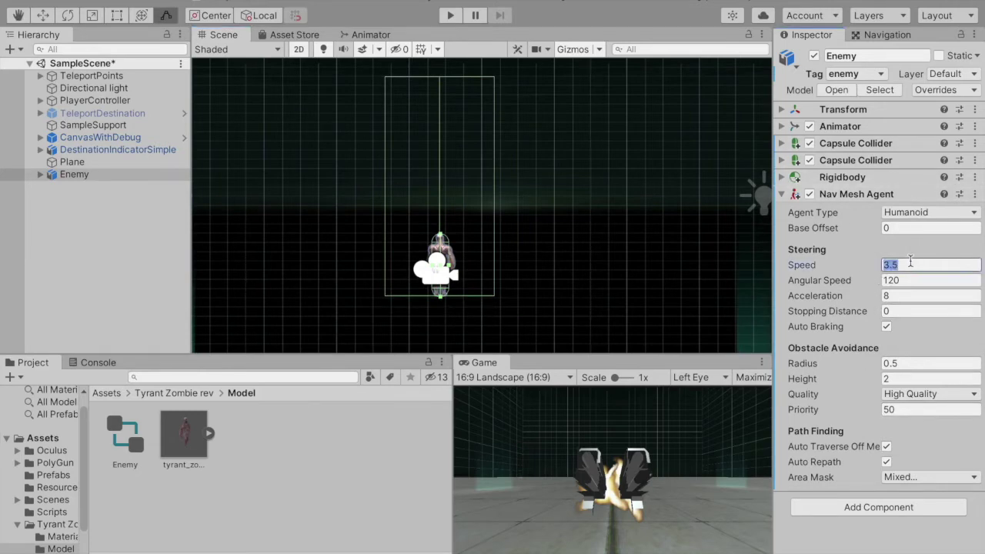
type("2")
left_click(916, 279)
type("90")
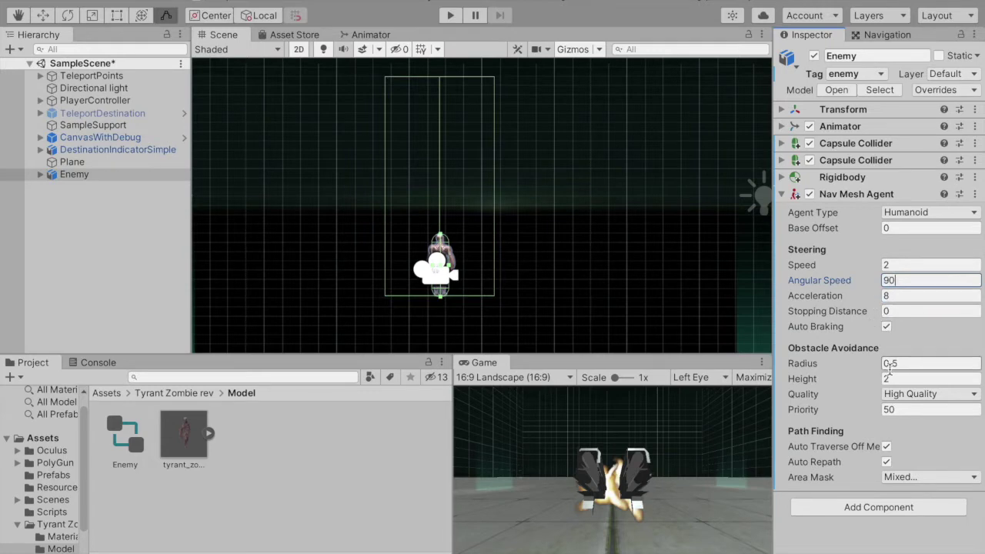
left_click_drag(876, 365, 872, 422)
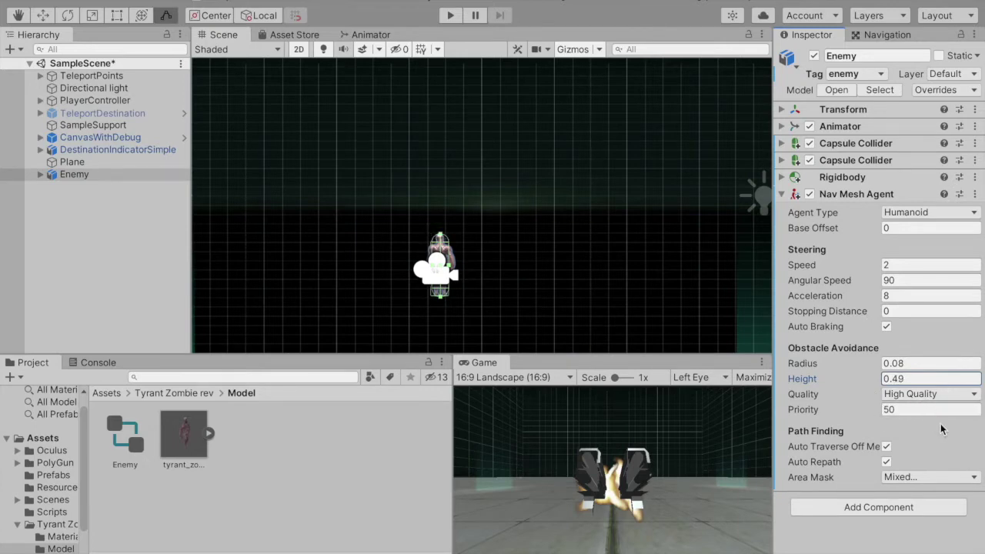
left_click(795, 198)
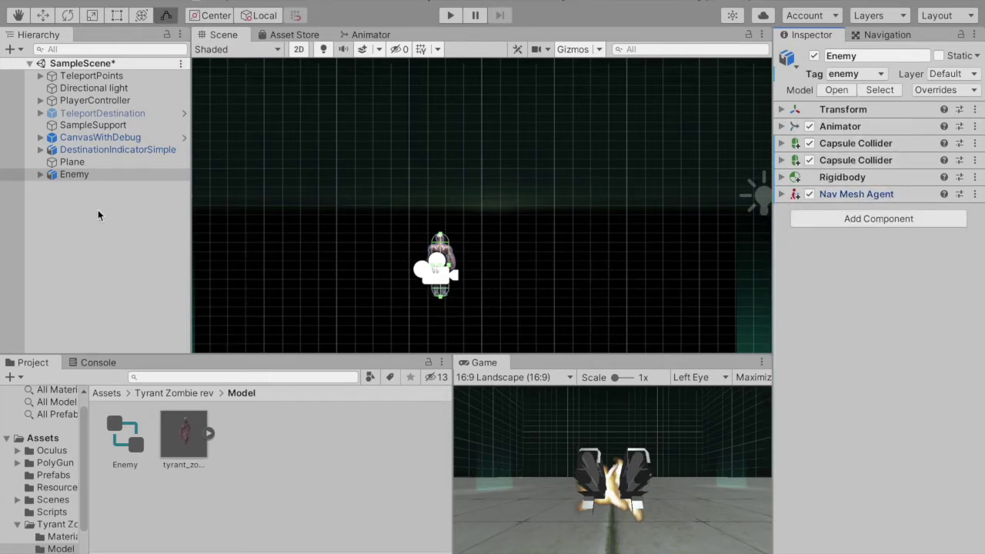
left_click(60, 515)
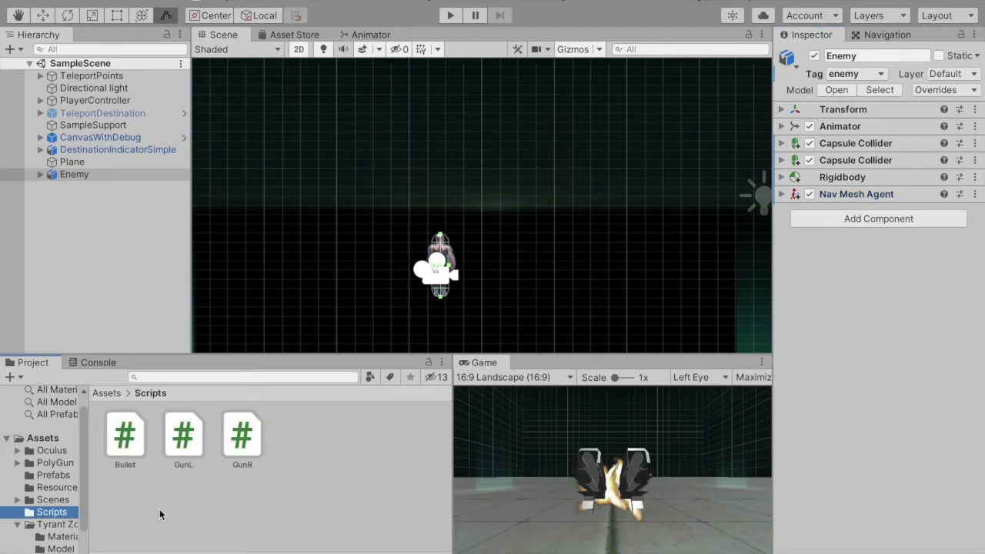
Create a new C# script named Enemy in the Scripts folder.
right_click(189, 518)
mouse_move(299, 169)
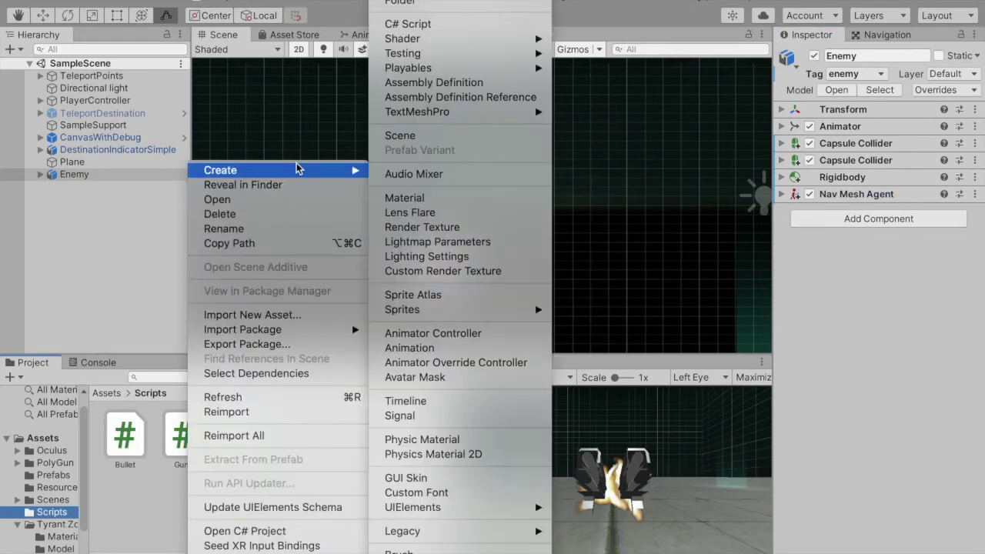
left_click(431, 24)
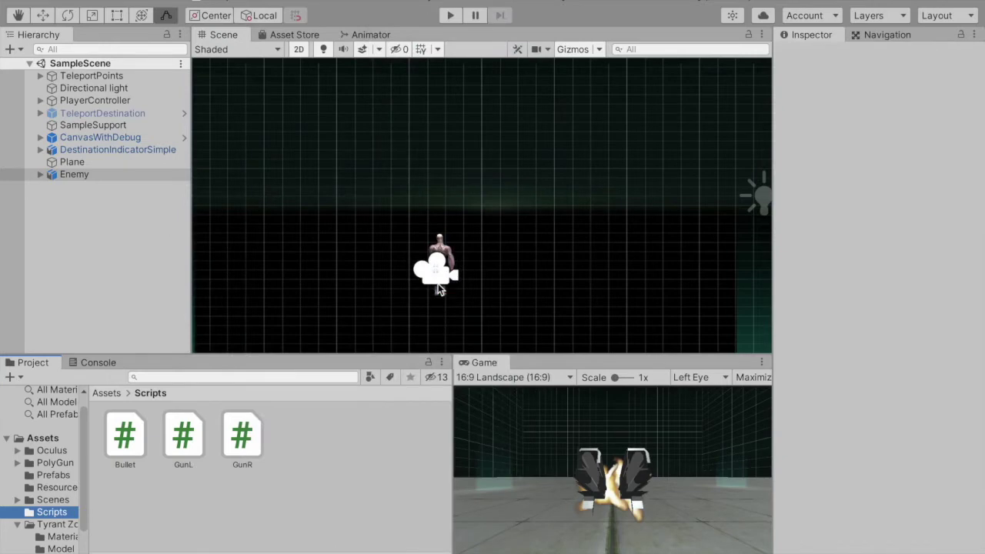
type("Enemy")
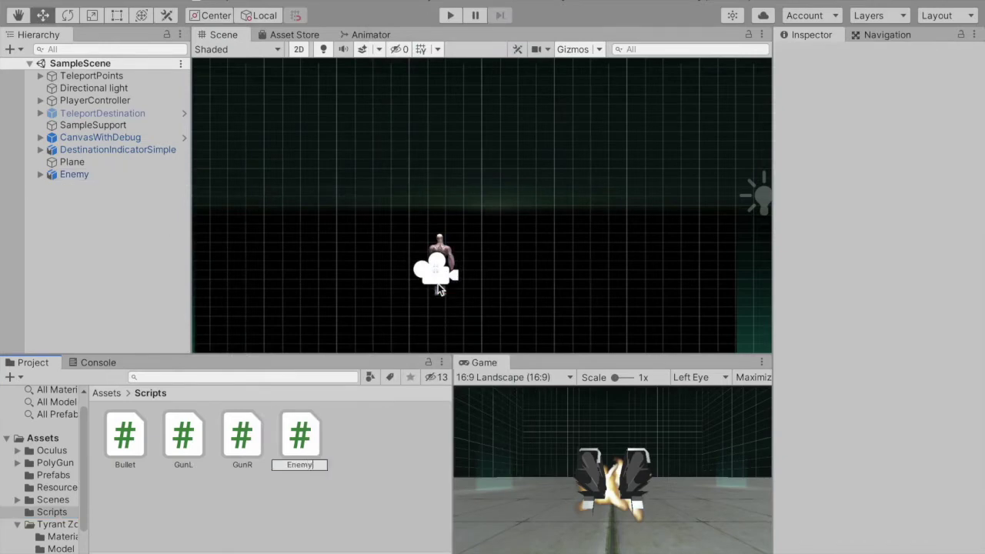
key("Return")
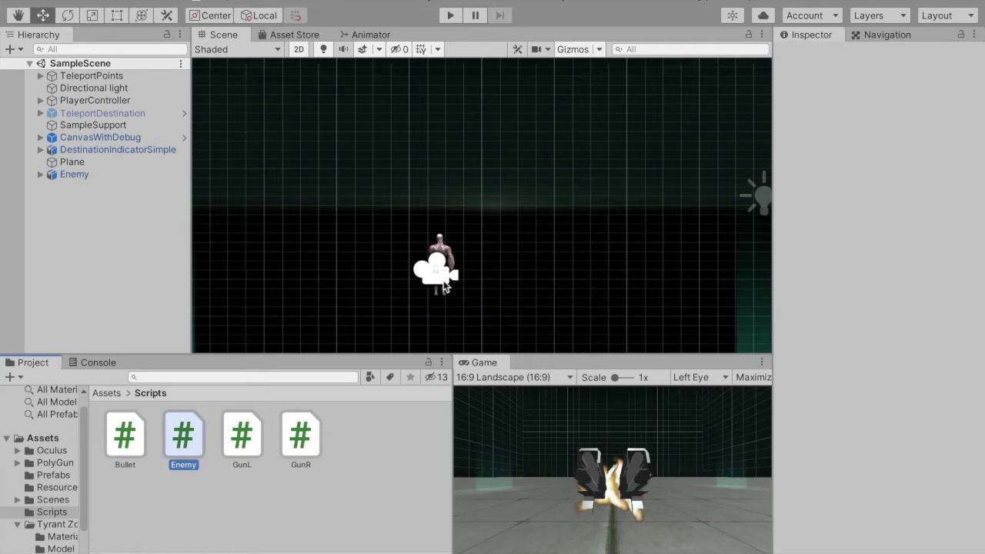
Return the Scene to 3D and attach the Enemy script to the Enemy object.
left_click(298, 50)
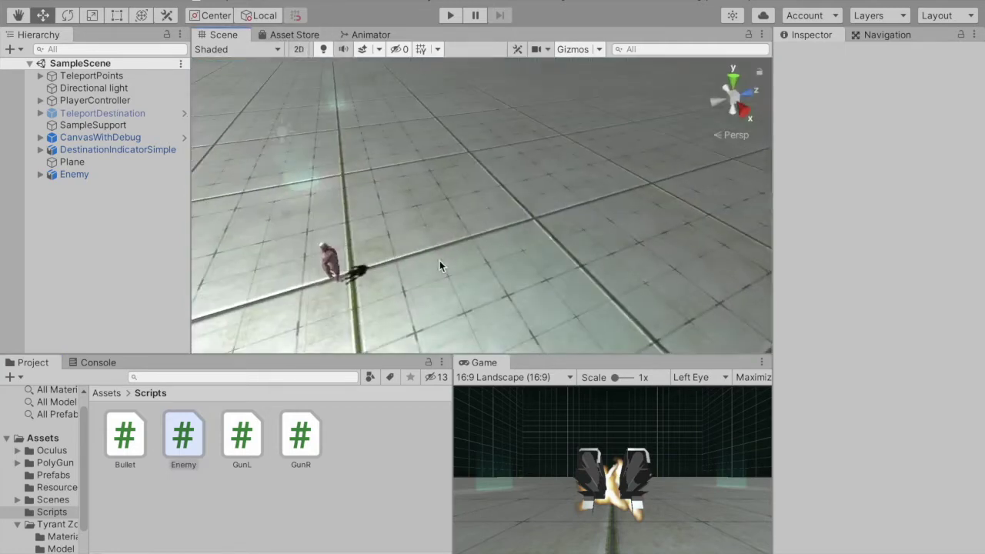
double_click(84, 175)
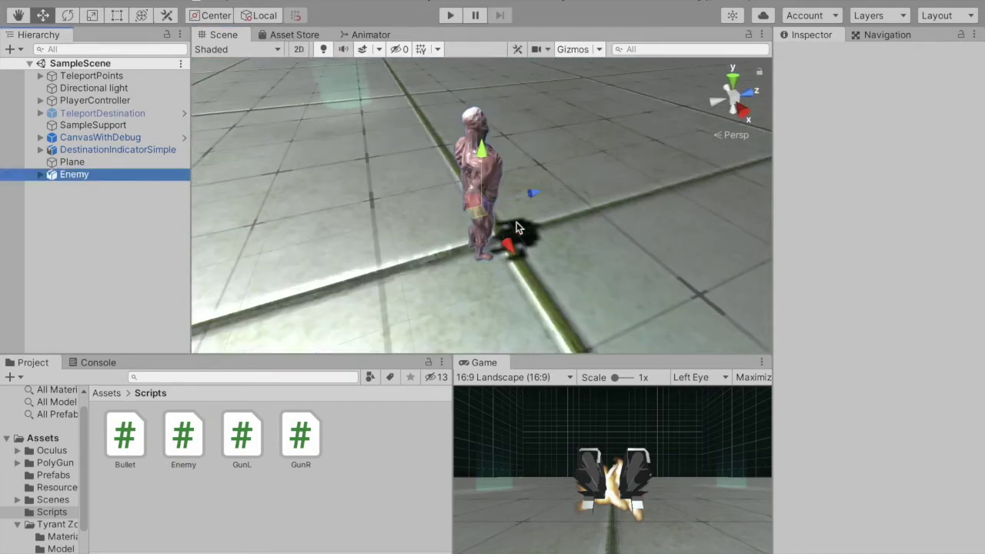
mouse_move(518, 278)
left_mouse_down("alt")
mouse_move(196, 244)
mouse_move(413, 259)
left_mouse_up("alt")
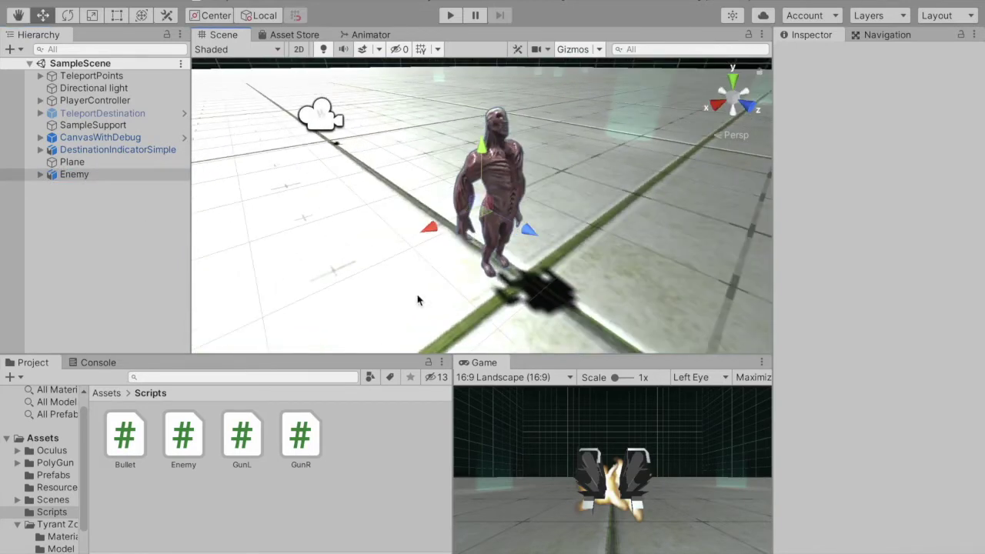
mouse_move(183, 435)
left_mouse_down()
mouse_move(956, 339)
mouse_move(941, 357)
left_mouse_up()
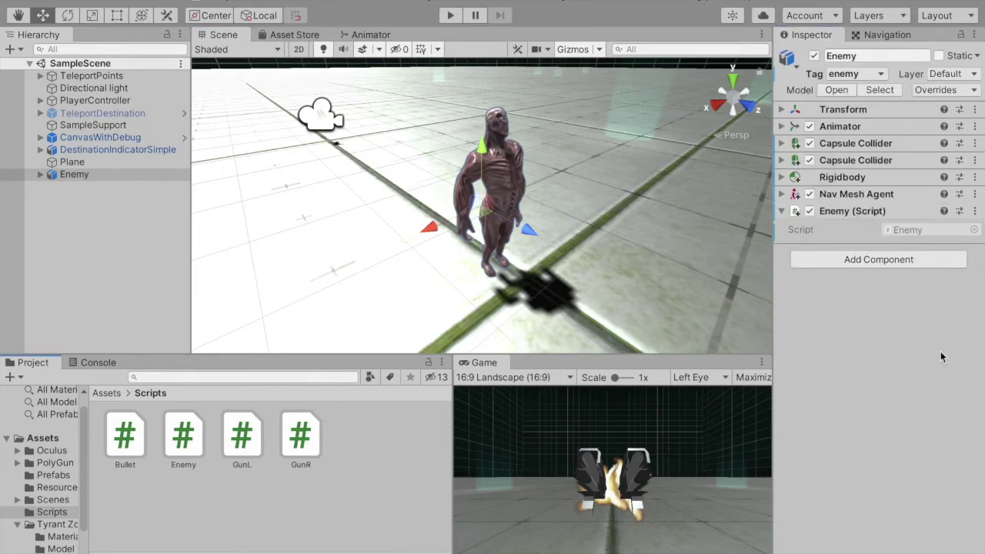
left_click(922, 231)
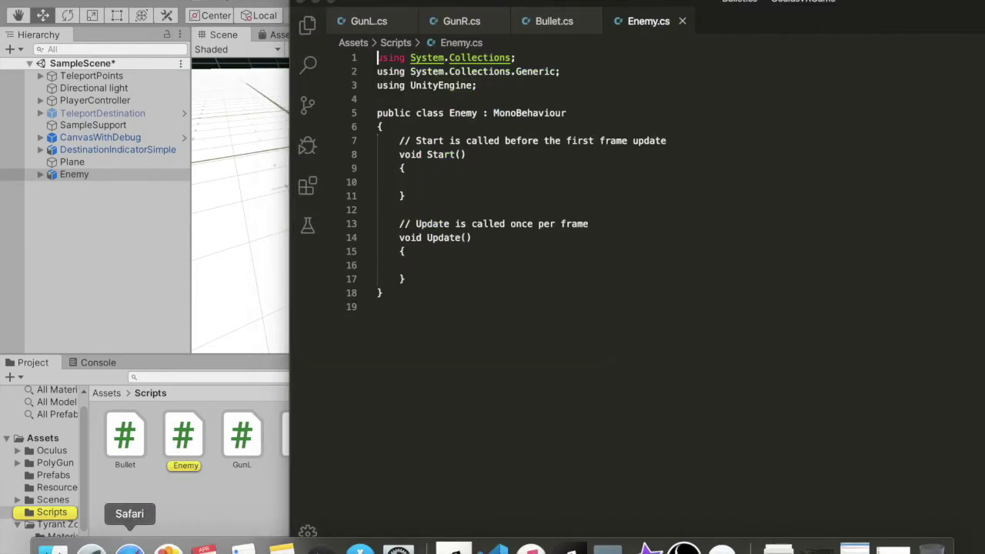
Declare Transform goalObject and public string tagObject = "bullet", then save.
key("super+BackSpace")
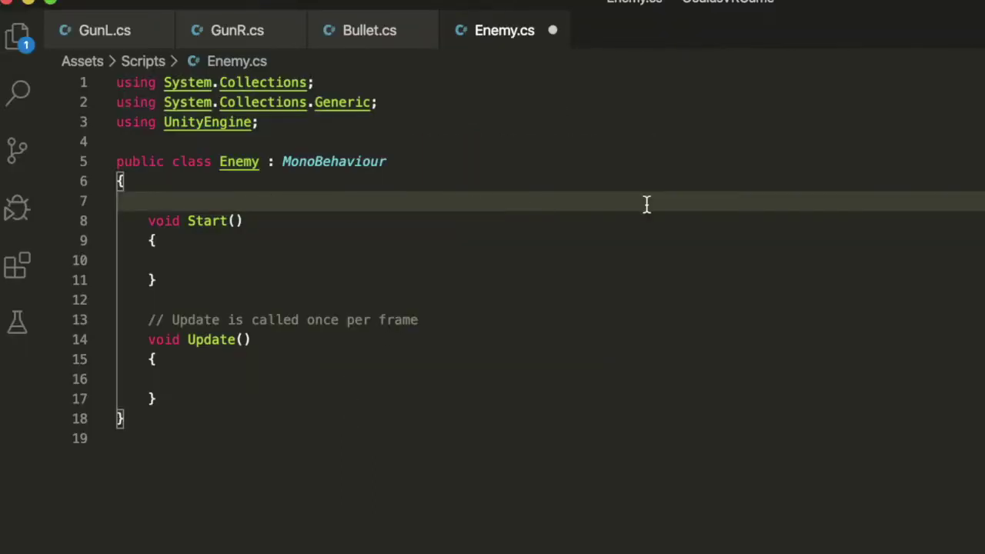
type("Transform goalObject;")
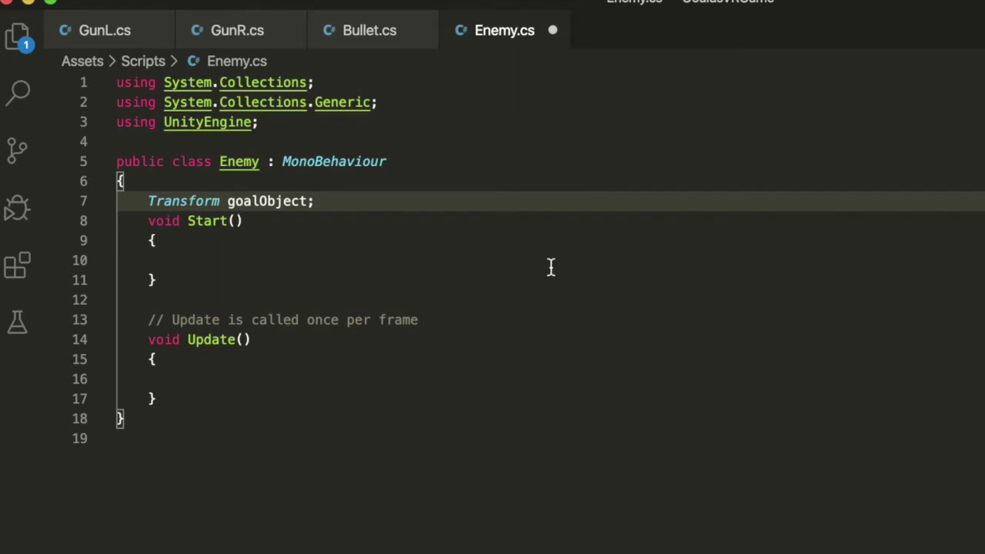
key("Return")
type("pub")
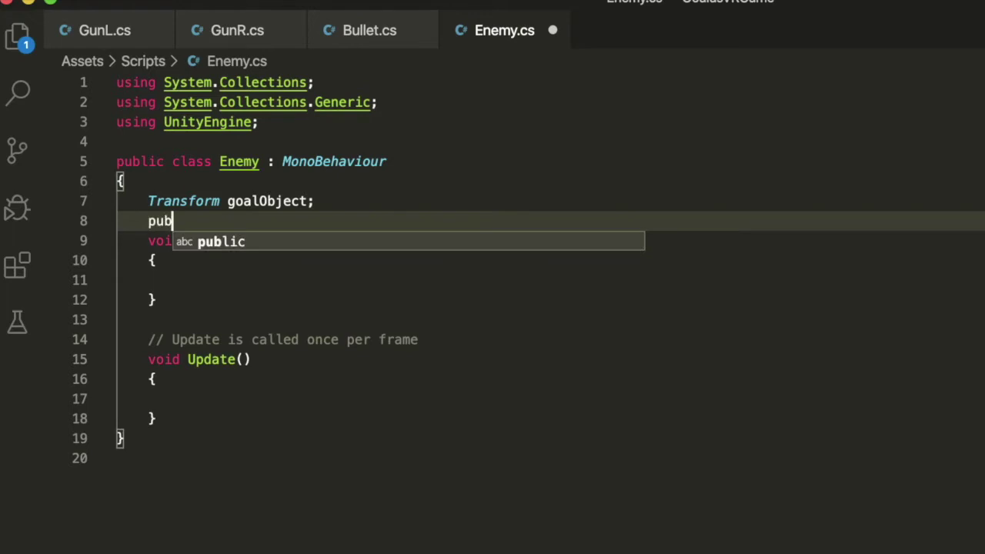
type("lic st")
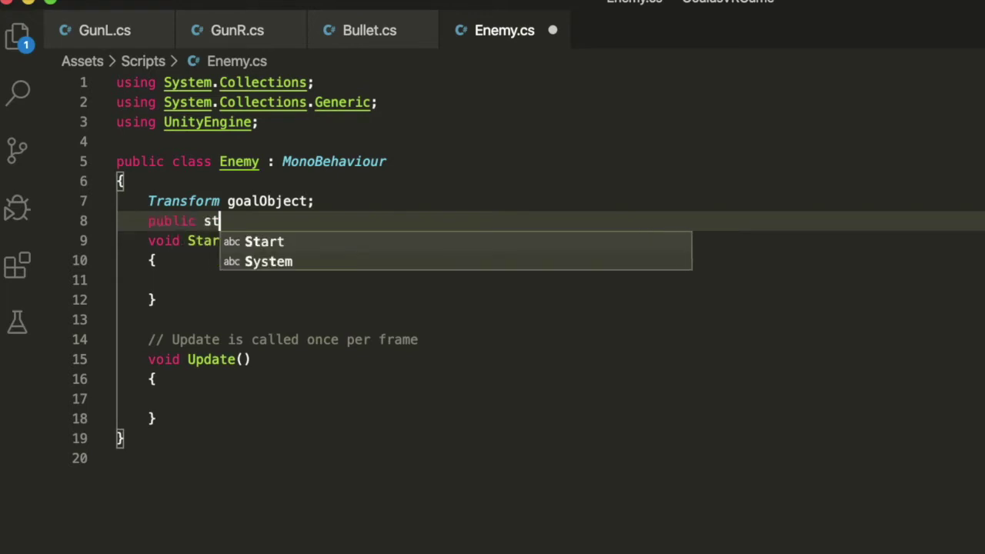
type("ring tag")
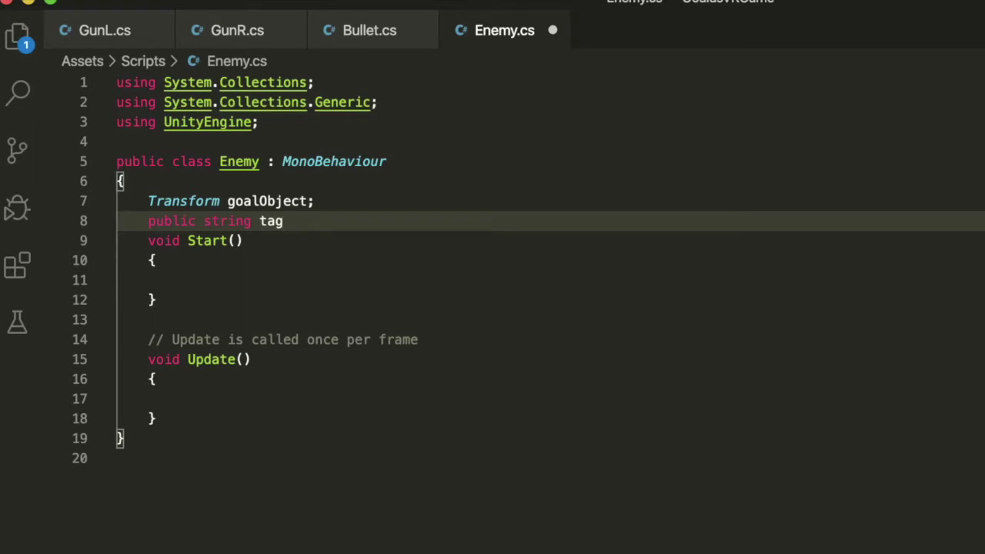
type("Object = \"\"")
type(";")
key("Left")
type("= \"bullet")
key("ctrl+s")
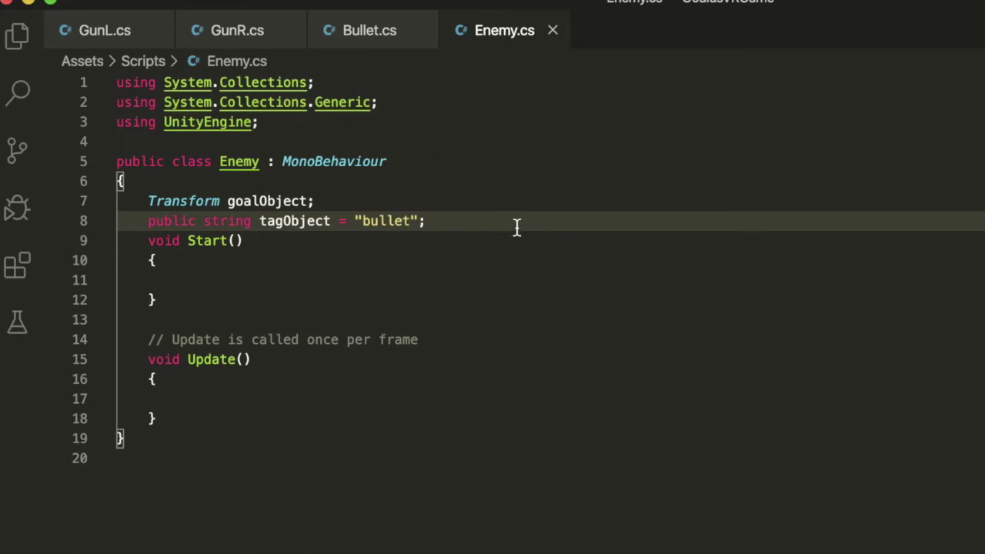
Add an Animator animator field and save.
left_click(477, 222)
key("Return")
type("Anim")
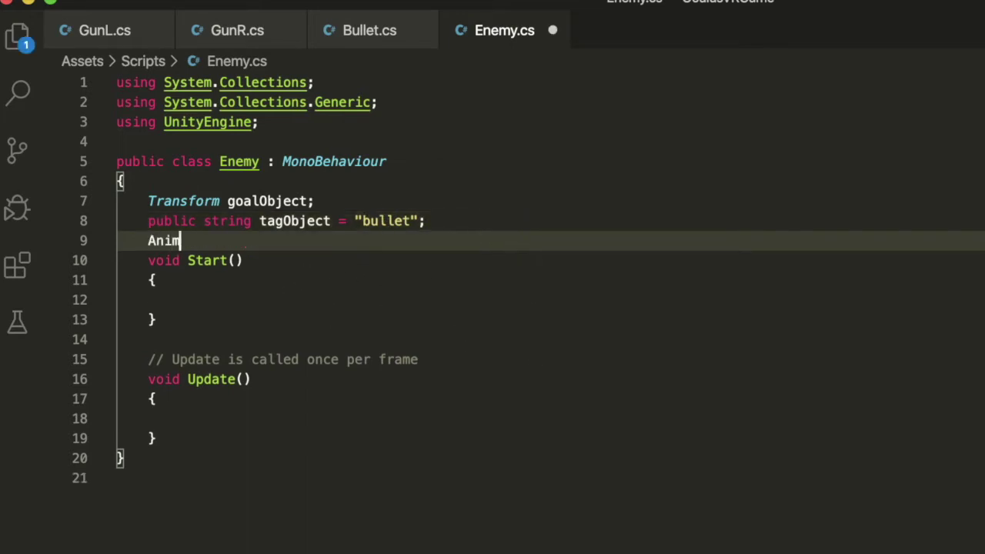
type("ator ")
type("animator")
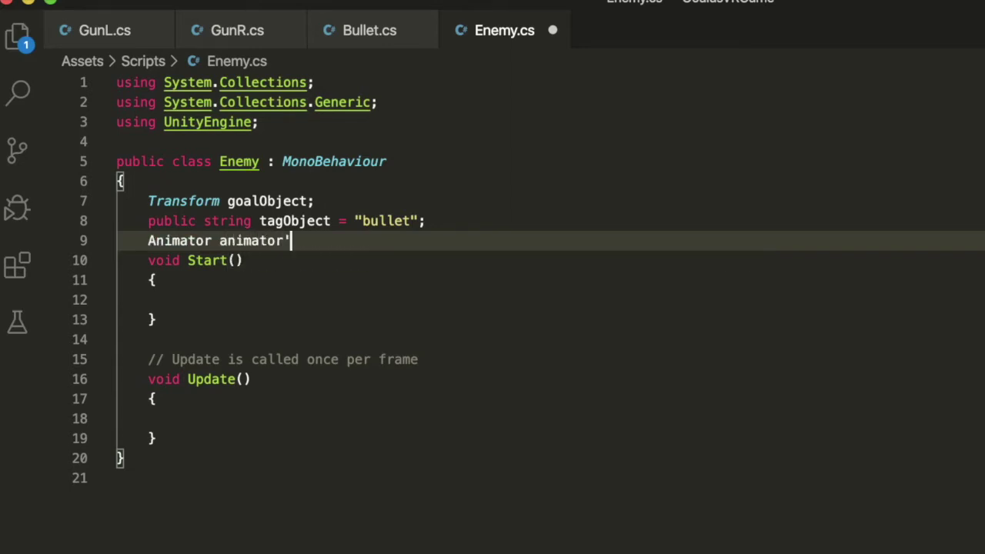
type(";")
key("ctrl+s")
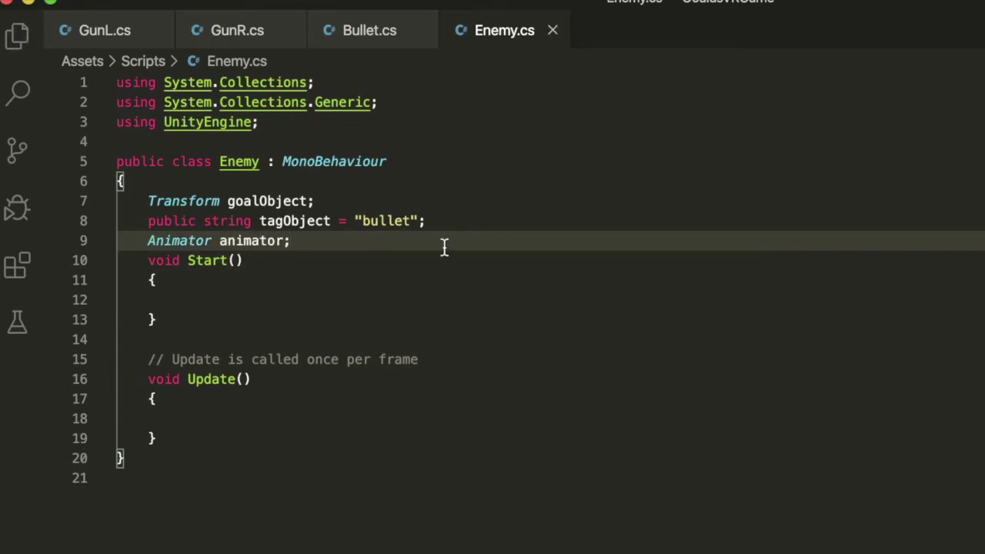
Add a using UnityEngine.AI import below the existing using UnityEngine line.
left_click_drag(286, 123, 83, 124)
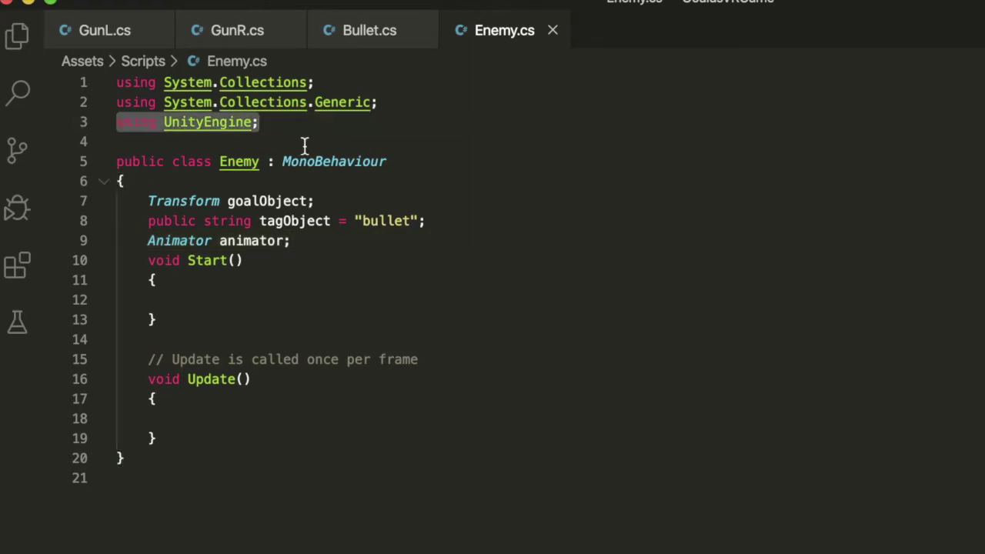
key("ctrl+c")
left_click(254, 143)
key("ctrl+v")
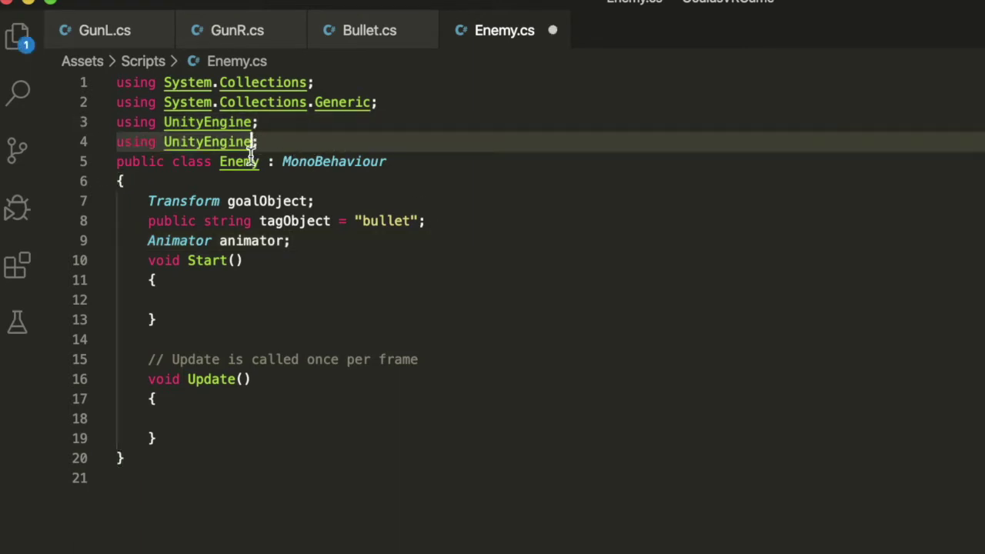
key("Left")
type(".AI")
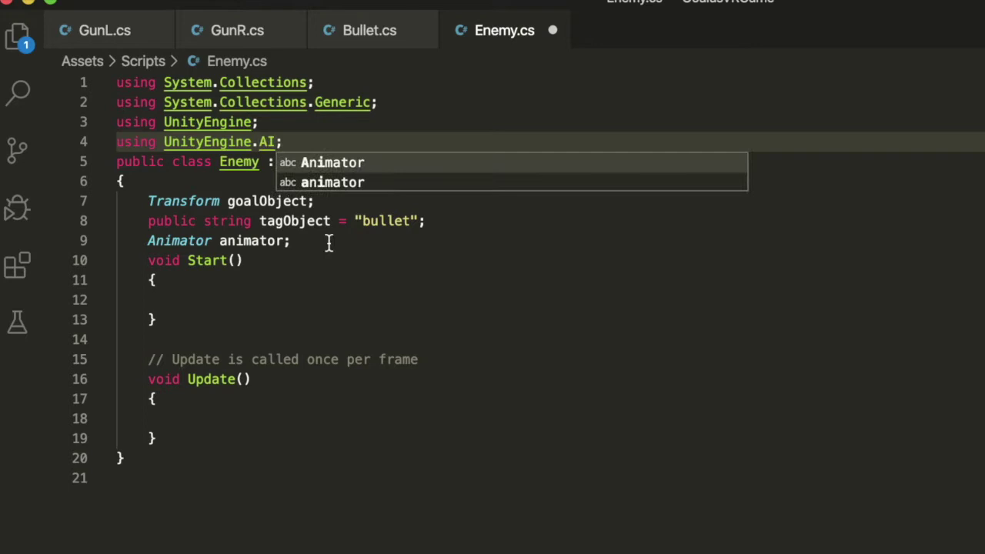
left_click(545, 393)
Add a NavMeshAgent navAgent field and save.
left_click(378, 242)
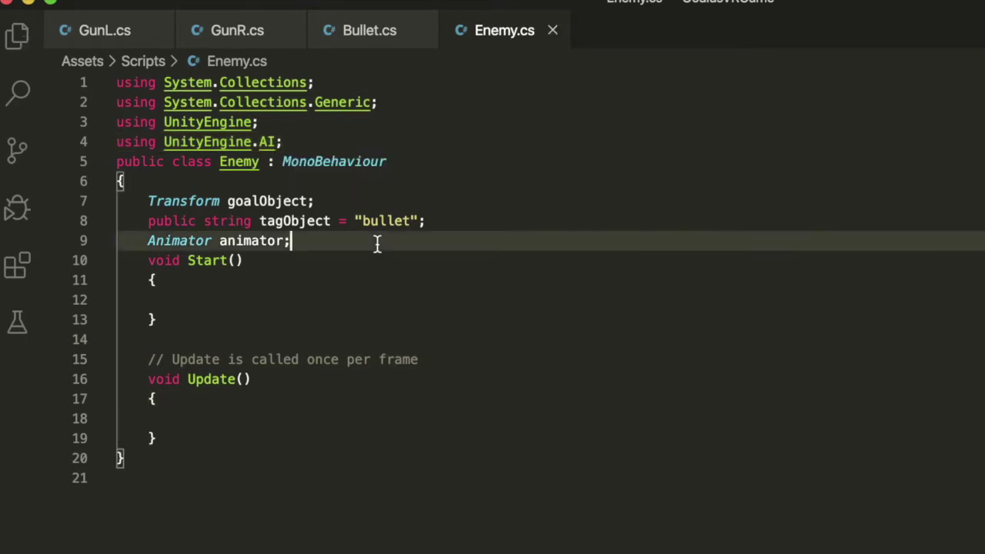
key("Return")
type("Nav")
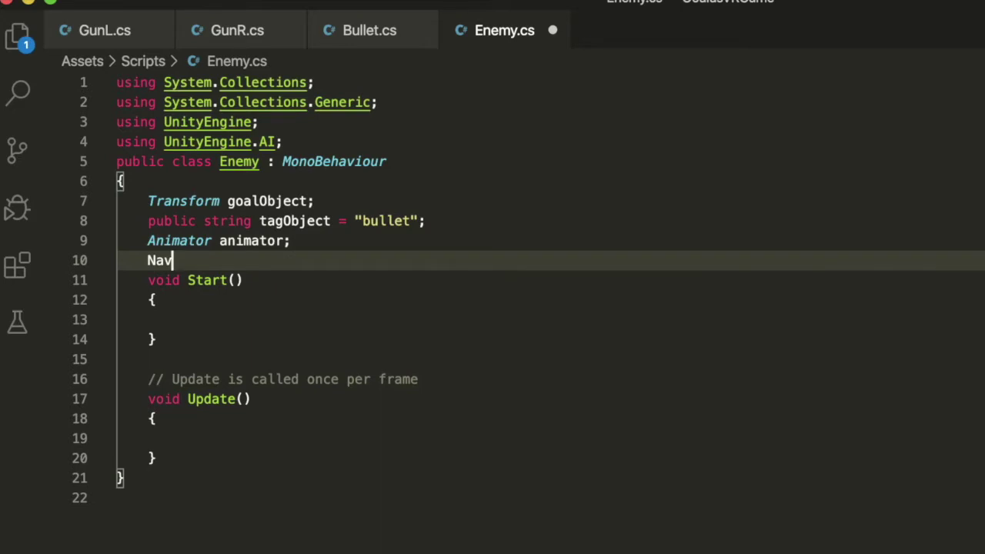
type("MeshAgent n")
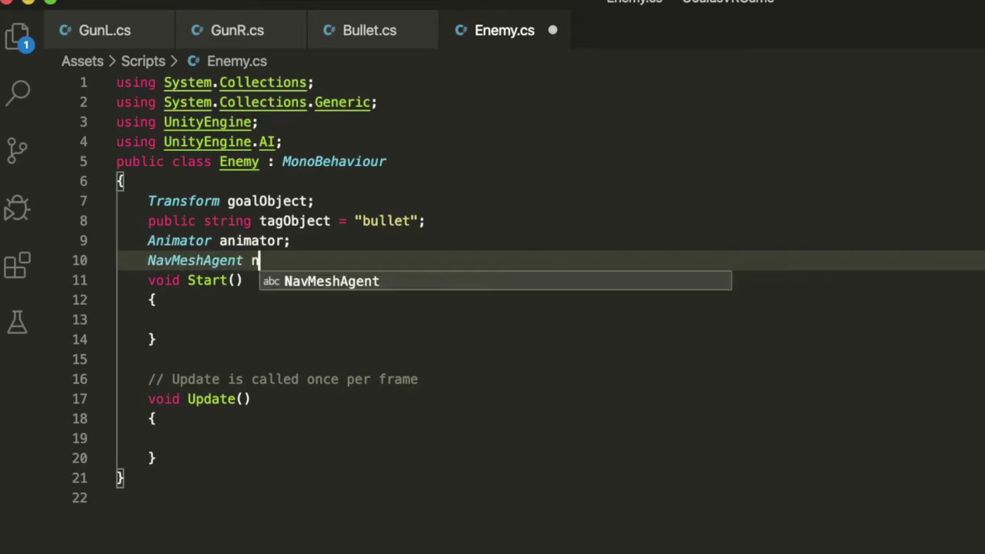
type("avAgent")
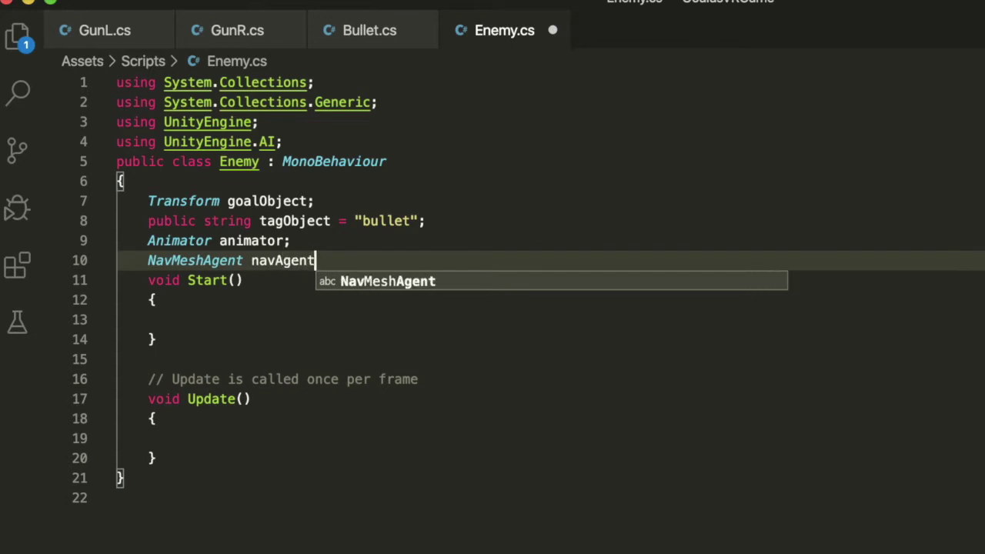
type(";")
key("ctrl+s")
Add a blank line after the imports, save, and move into the empty Start body.
left_click(493, 331)
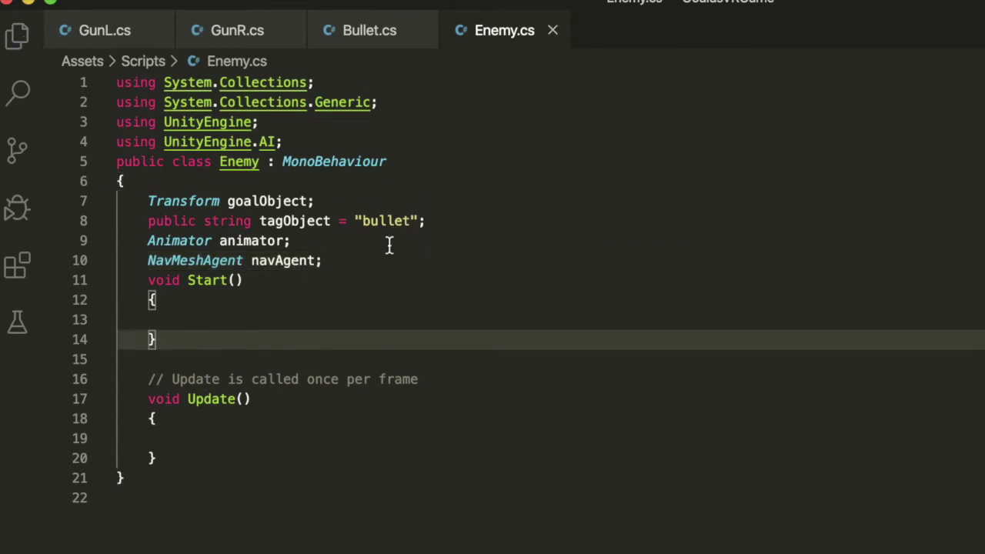
left_click(305, 135)
key("Return")
key("ctrl+s")
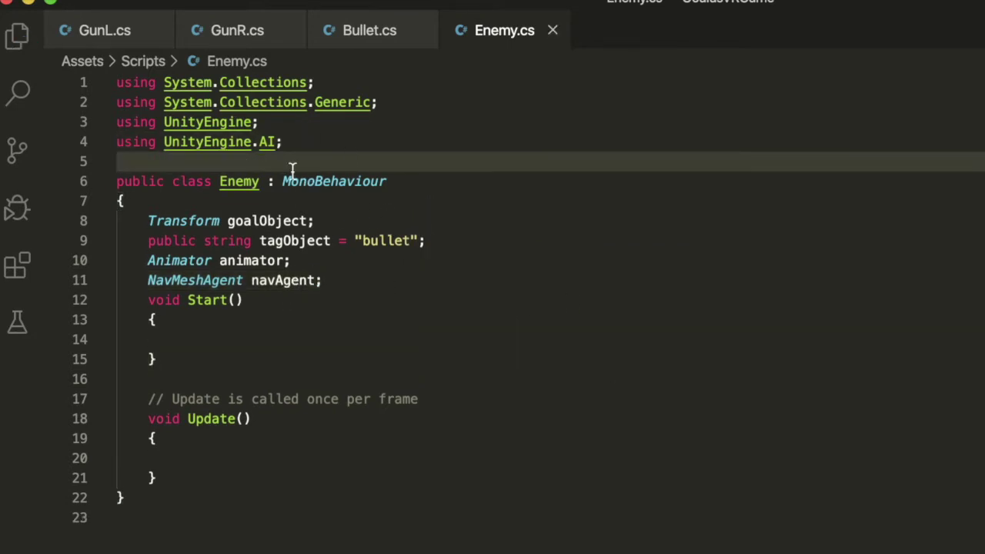
left_click(284, 138)
left_click(244, 280)
left_click(314, 280)
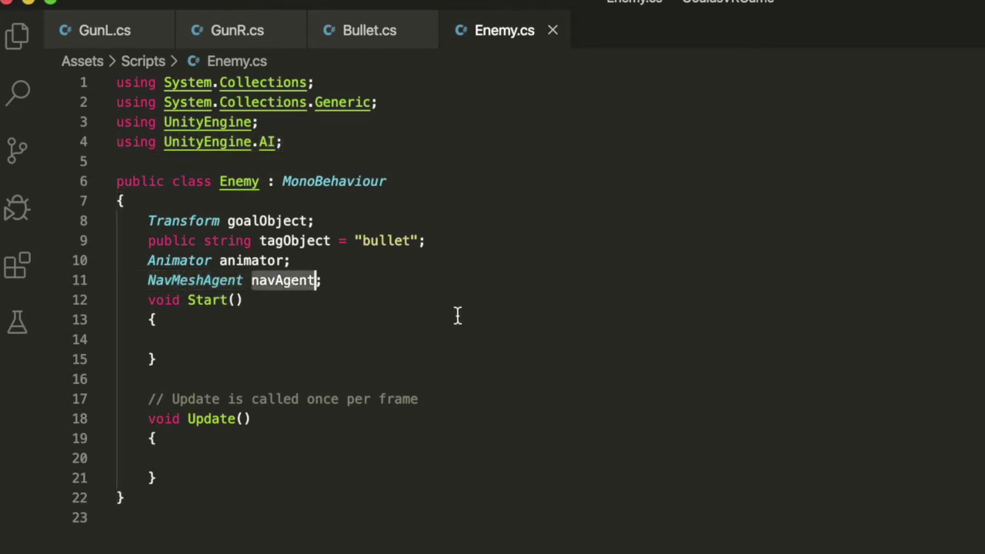
left_click(462, 324)
left_click(262, 339)
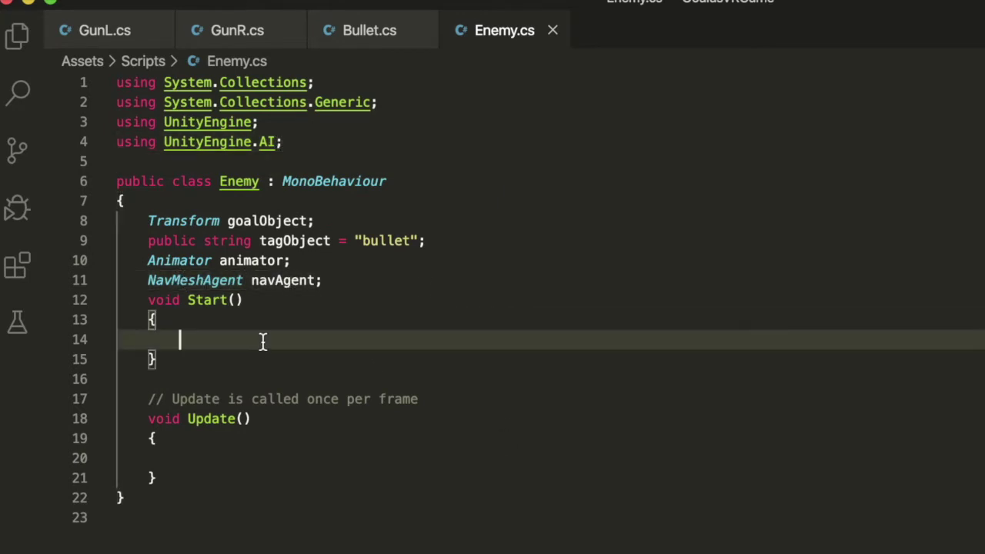
In Start, write animator = GetComponent<Animator>();.
type("animat")
key("Tab")
type("= ")
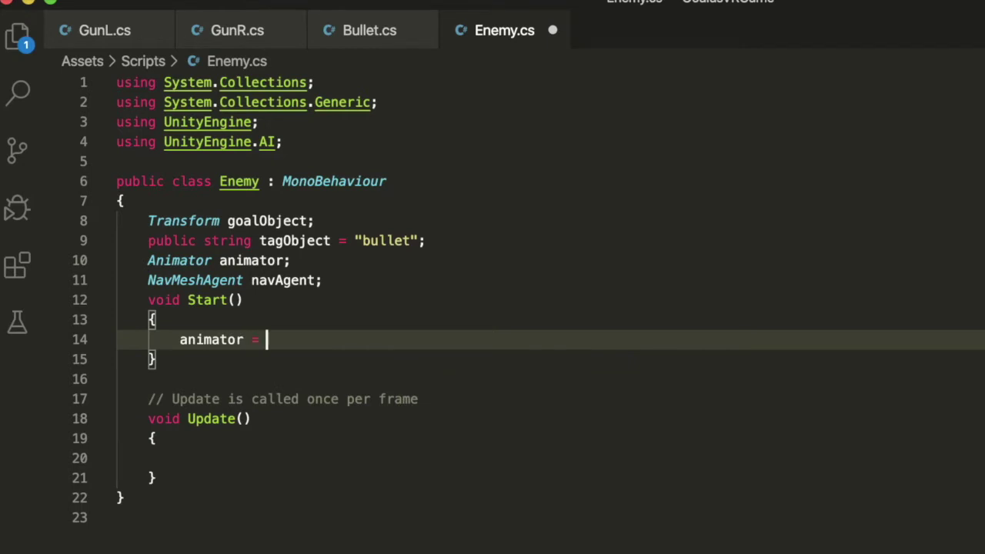
type("GetCom")
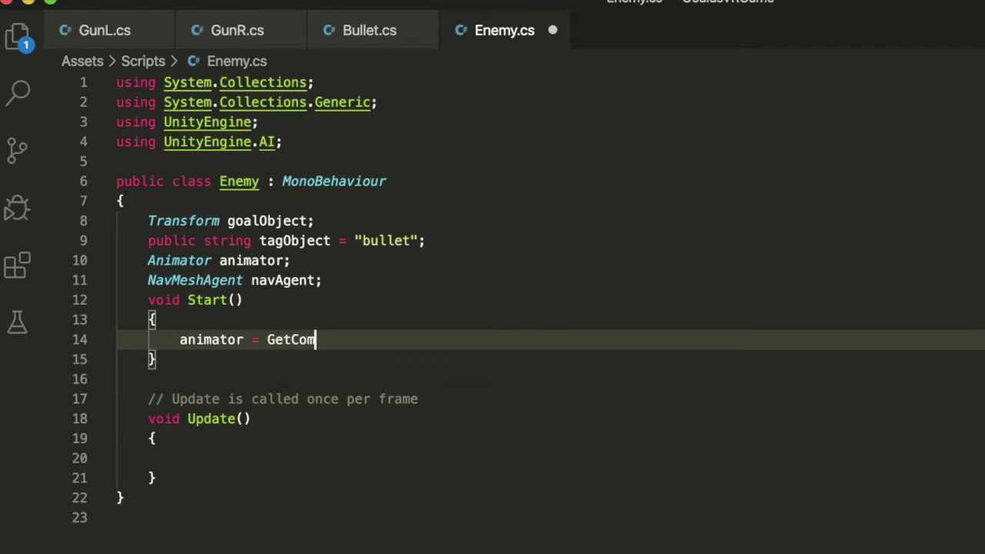
type("ponent<>();")
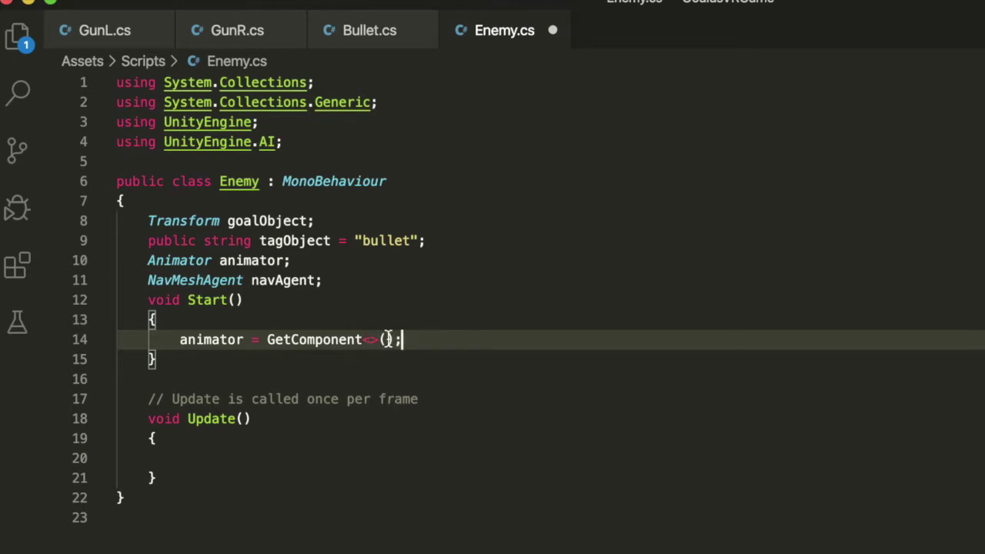
double_click(185, 260)
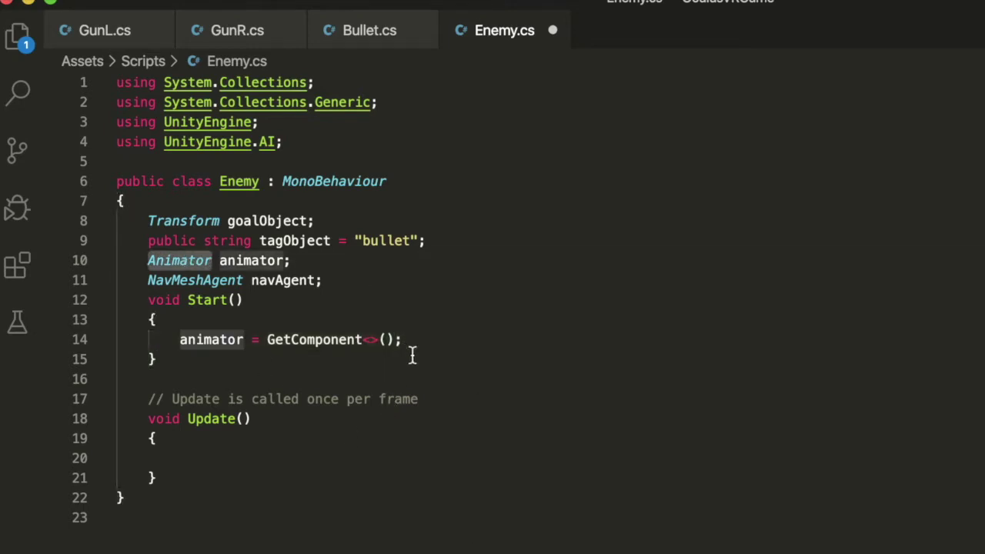
left_click(367, 339)
key("ctrl+v")
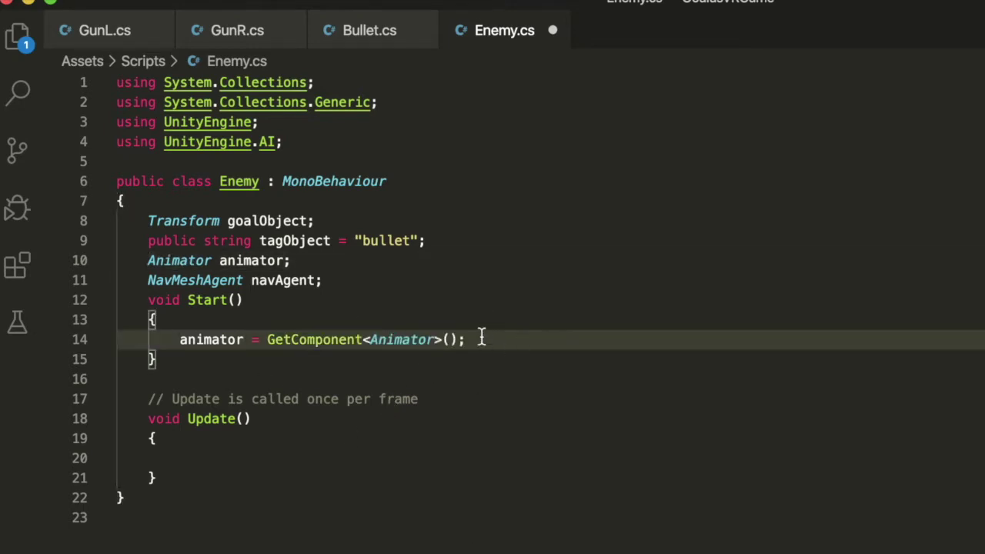
Add navAgent = GetComponent<NavMeshAgent>(); below it and save.
left_click_drag(483, 340, 178, 340)
key("ctrl+c")
left_click(491, 340)
key("Return")
key("ctrl+v")
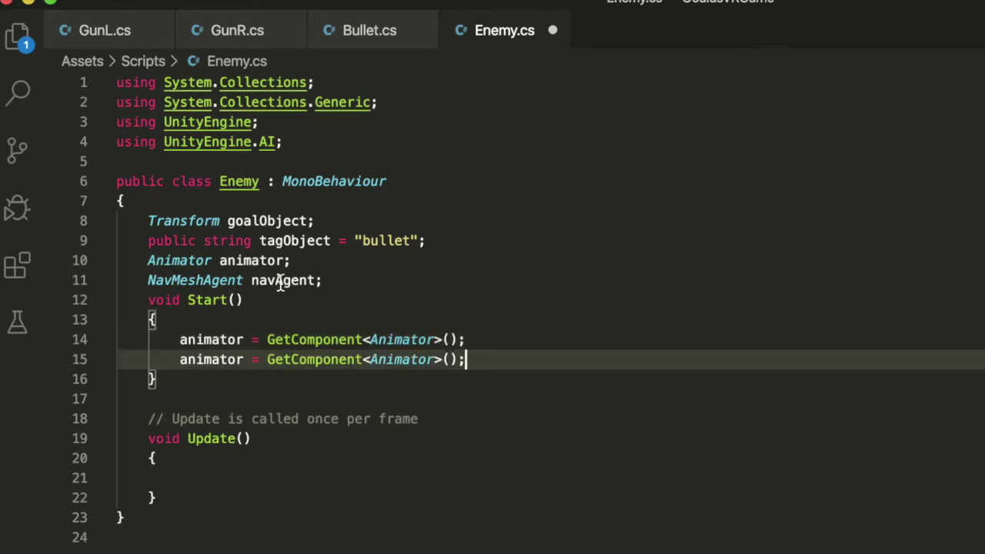
double_click(281, 282)
double_click(213, 360)
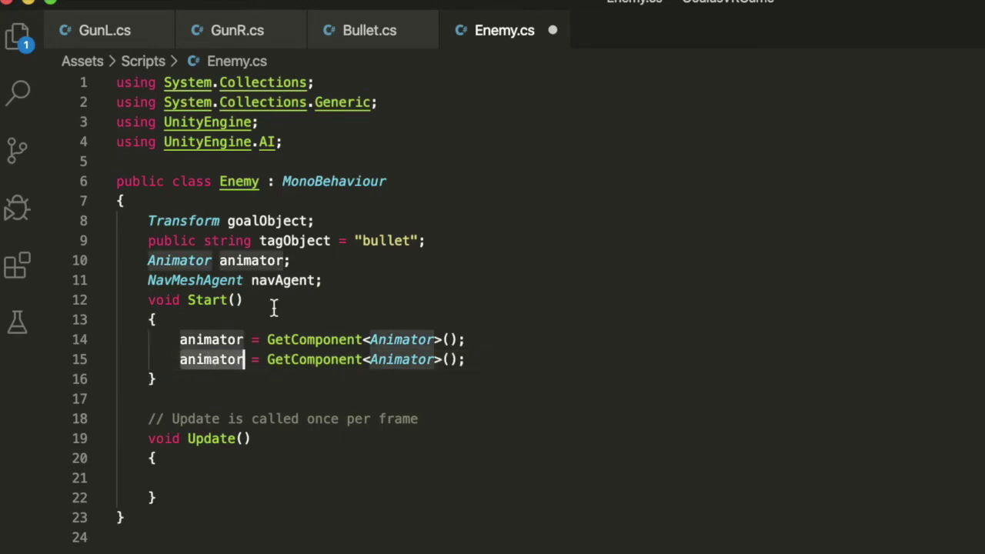
key("ctrl+v")
double_click(203, 280)
key("ctrl+c")
double_click(394, 359)
key("ctrl+v")
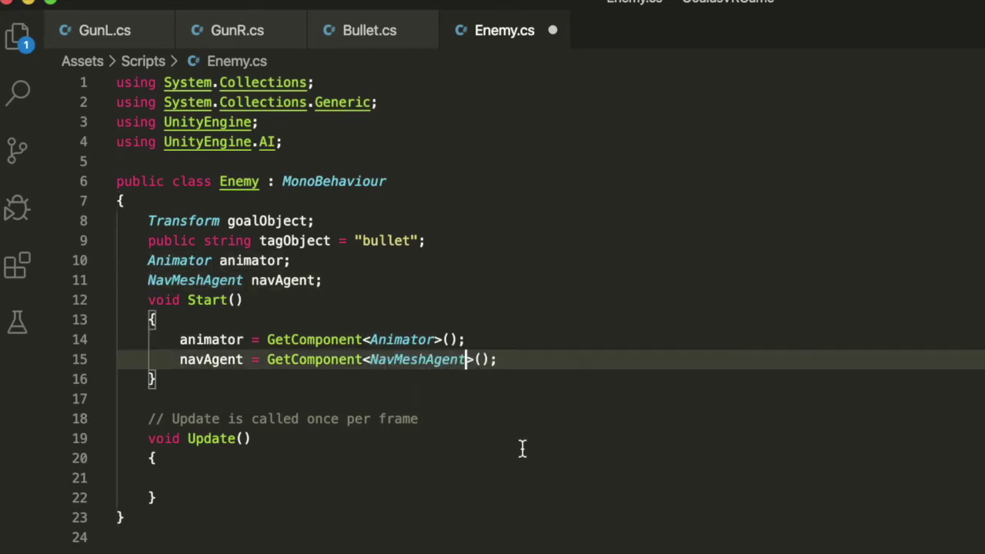
key("ctrl+s")
Add if(goalObject == null) setting goalObject to GameObject.FindGameObjectWithTag("Player").transform, and save.
left_click(572, 358)
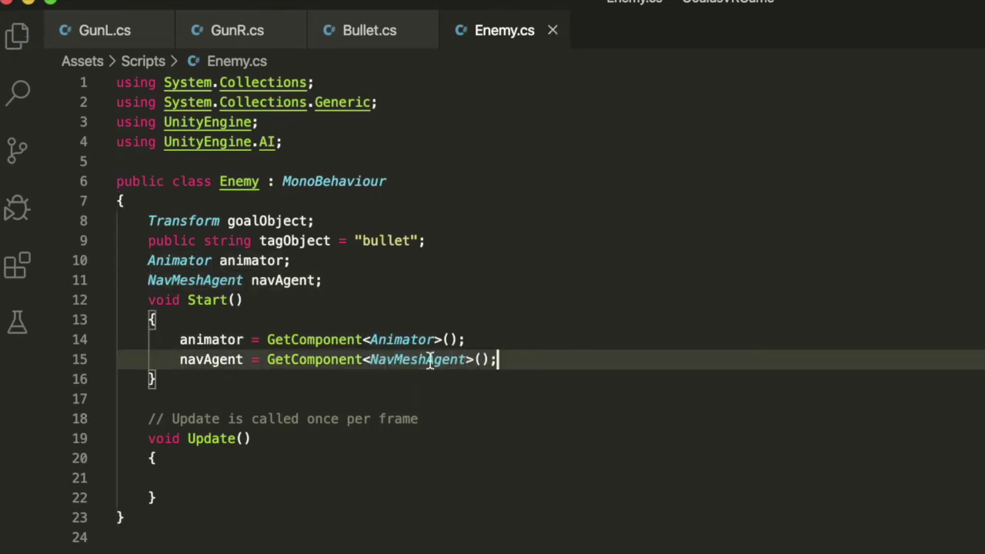
key("Up")
key("Down")
key("Return")
type("if(")
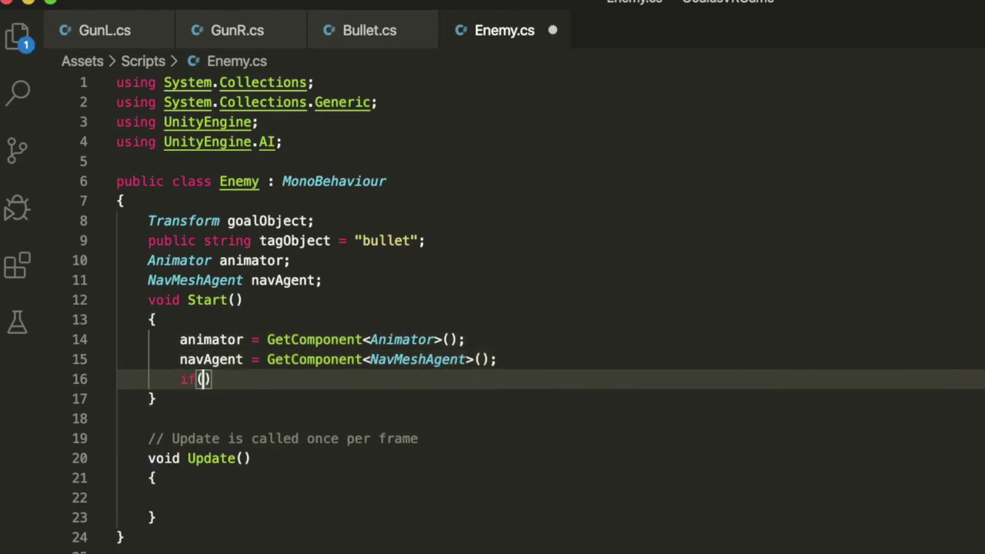
type("go")
key("Return")
type("== null)")
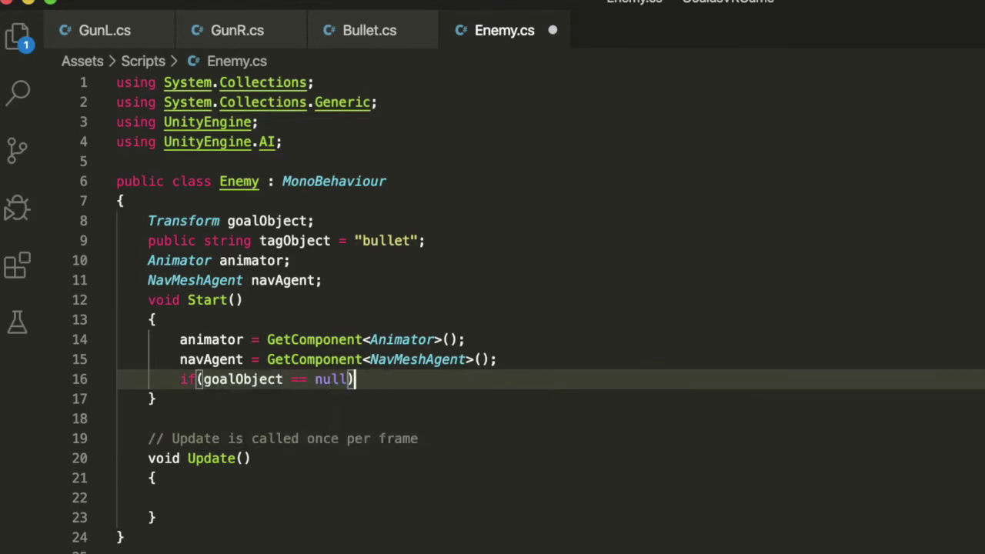
type("{")
key("Return")
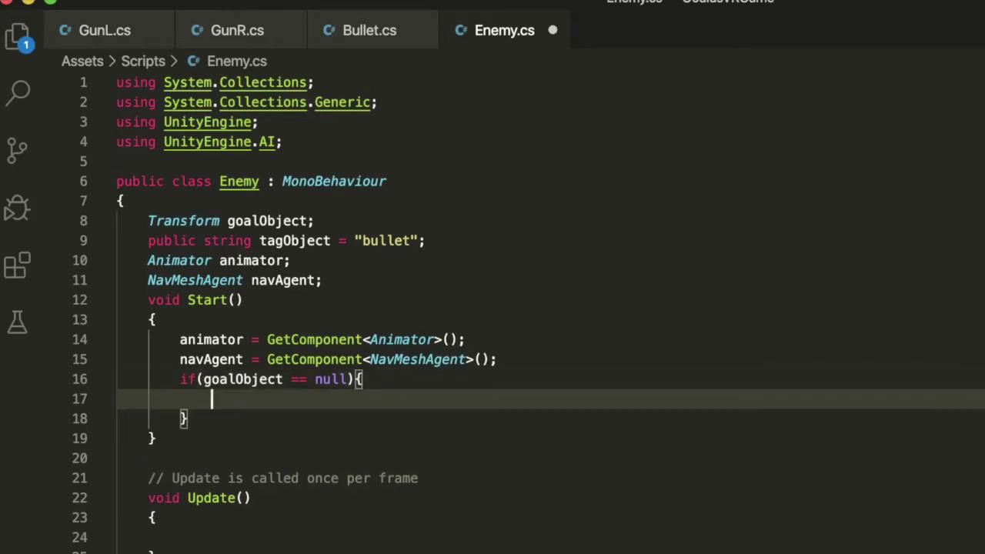
type("goal")
key("Return")
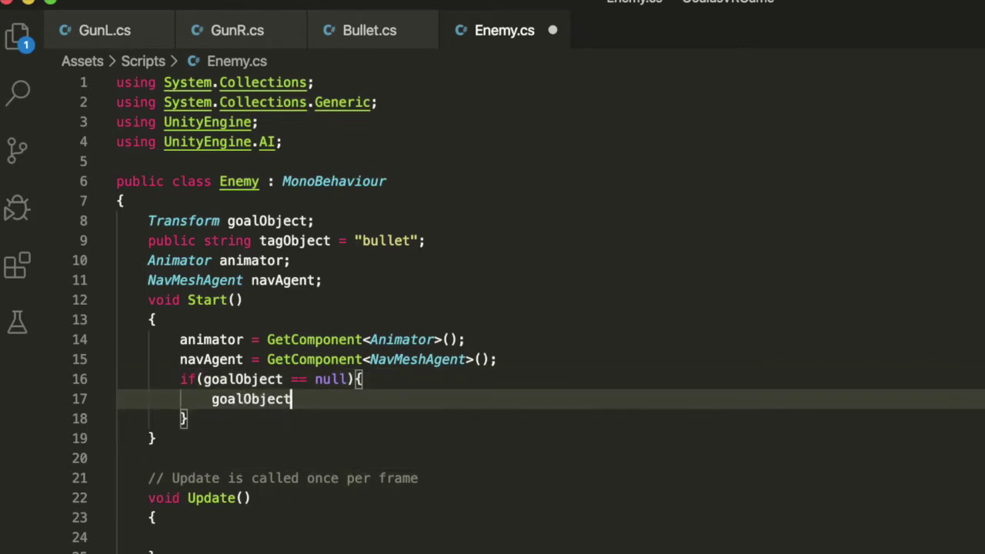
type("GameO")
type("bject.FindGameObject")
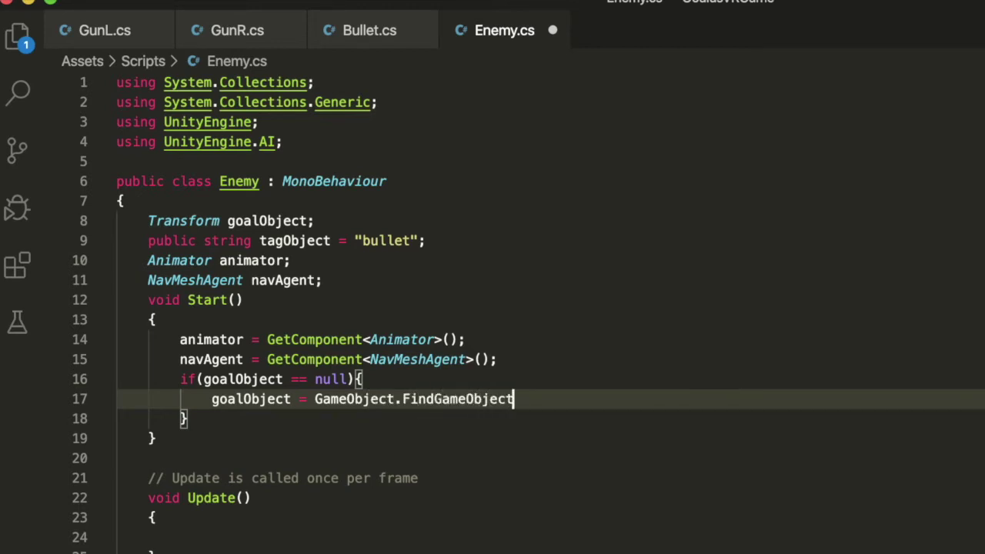
type("WithTag(\"Player\").transform;")
key("super+s")
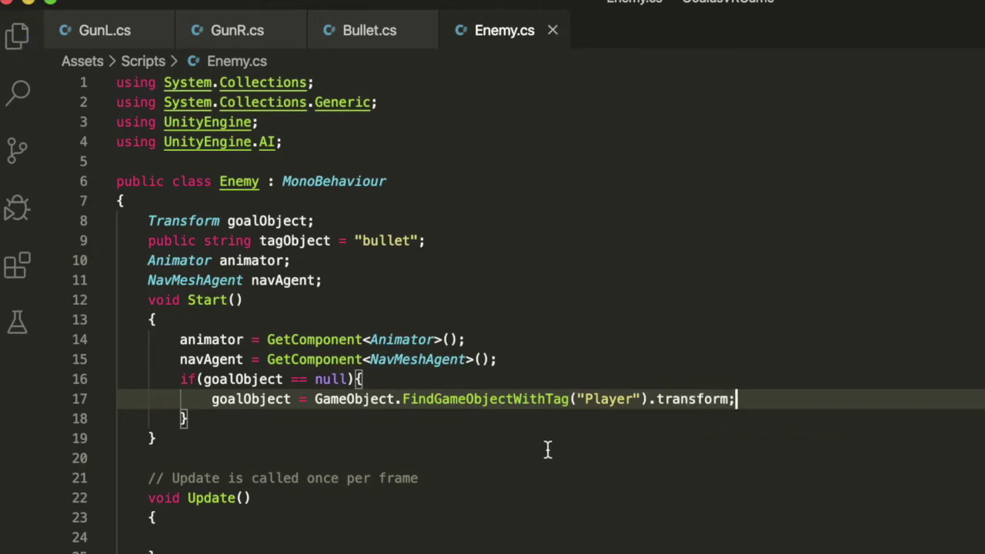
left_click(479, 475)
left_click_drag(479, 475, 62, 466)
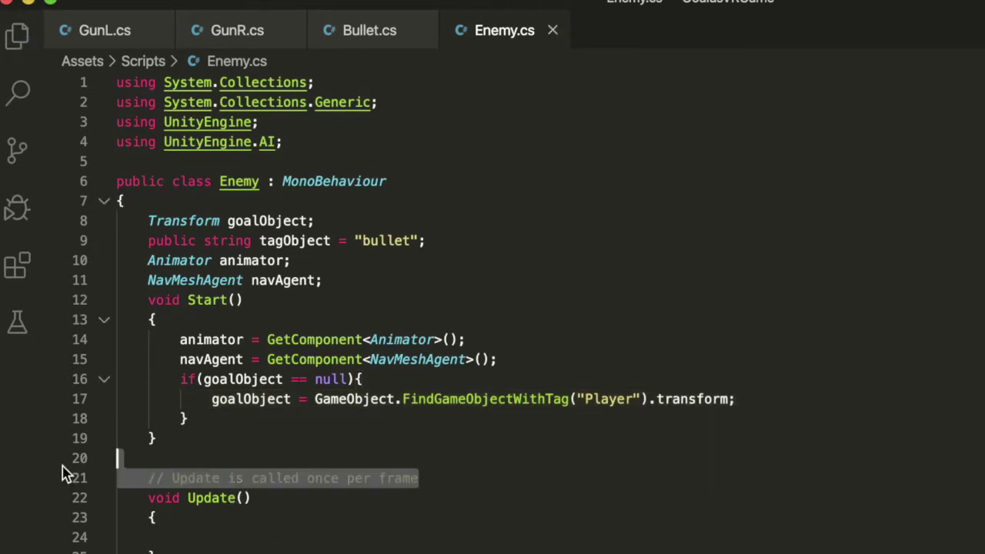
Delete the Update comment and add a blank line after Start's closing brace.
key("BackSpace")
key("BackSpace")
key("BackSpace")
scroll(294, 459, "down", 3)
left_click(239, 388)
left_click(254, 328)
key("Return")
left_click(219, 403)
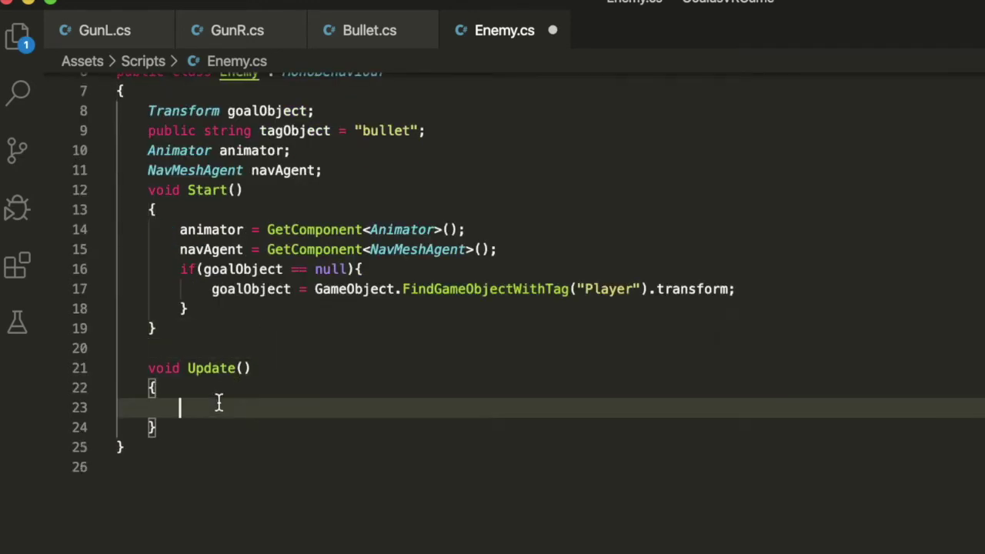
Write navAgent.destination = goalObject.position; in Update, save, and open room for another method.
type("nav")
key("Return")
type("f")
key("BackSpace")
type("destination = goa")
key("Return")
type("F")
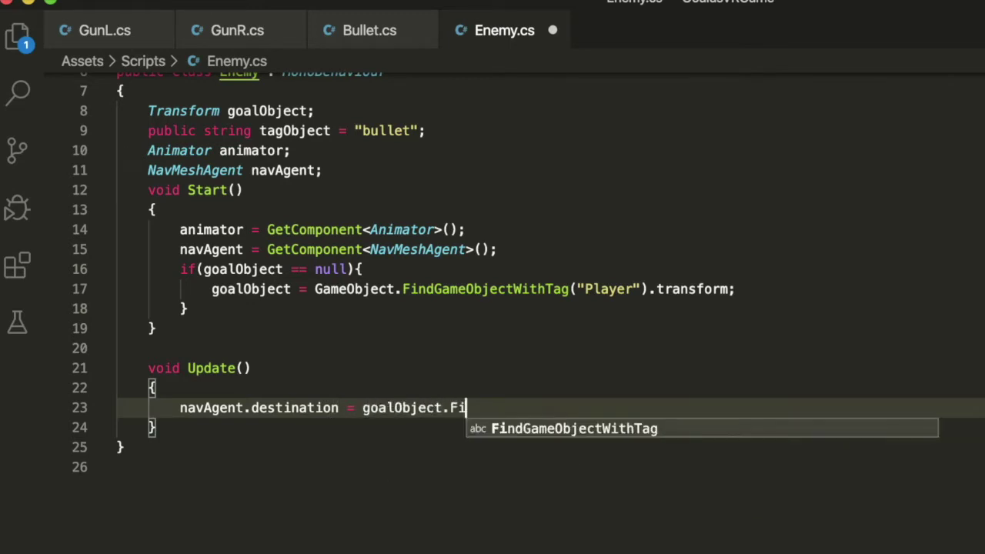
type("i")
key("Return")
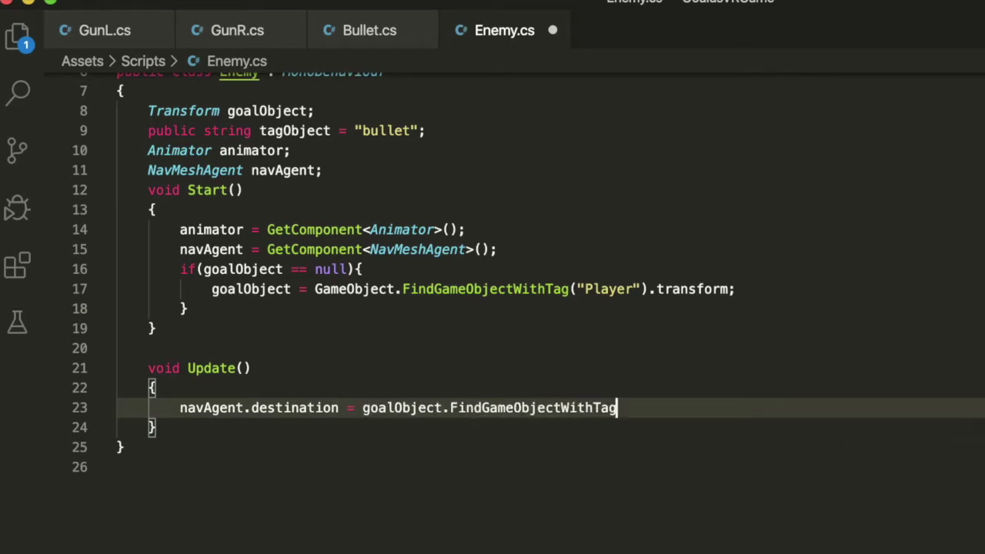
type("(\"Player")
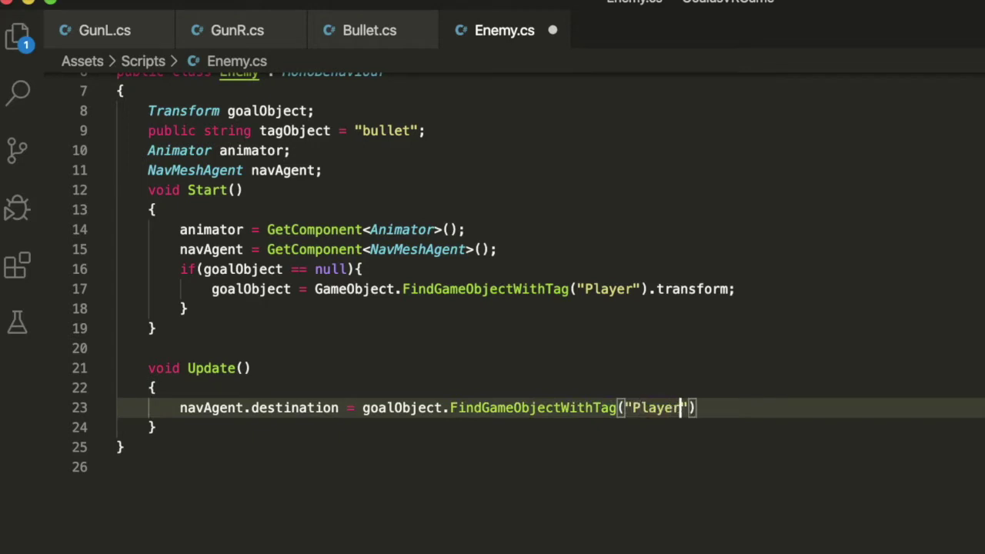
key("alt+BackSpace")
key("alt+BackSpace")
key("alt+BackSpace")
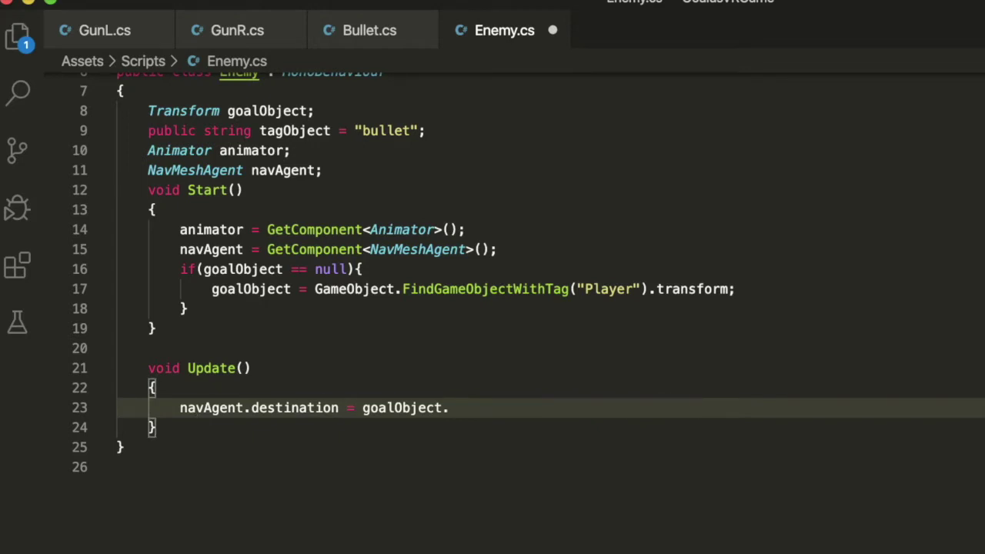
type("position;")
key("cmd+s")
key("super+s")
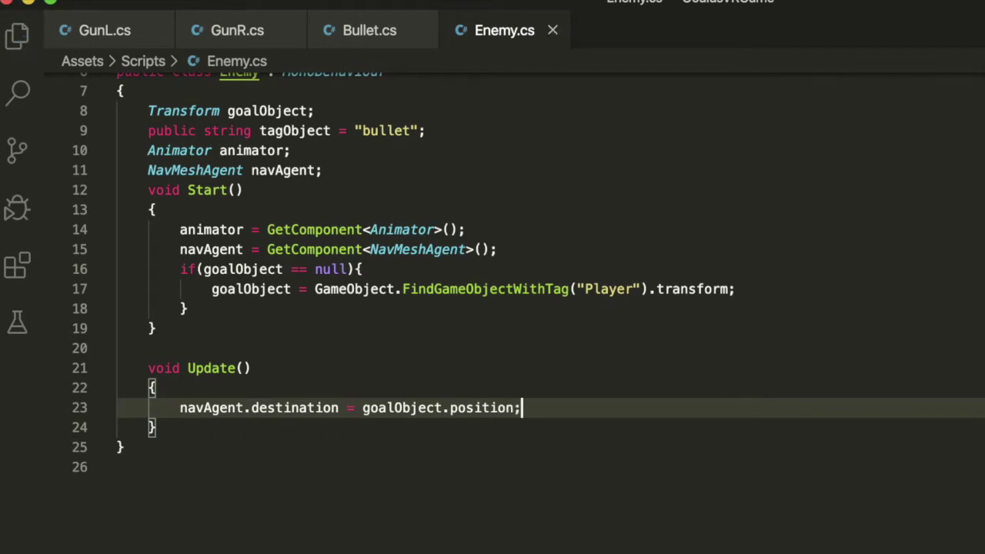
left_click(299, 433)
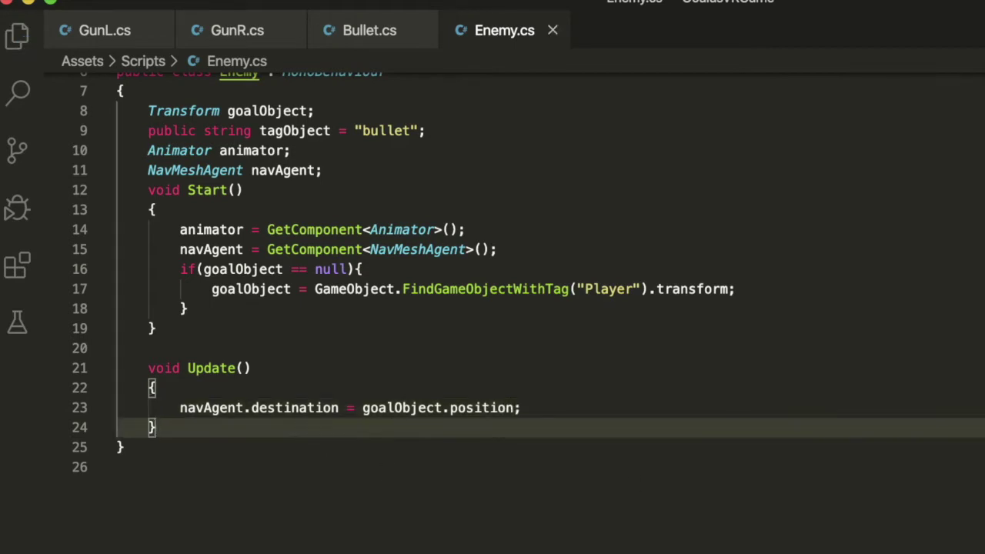
key("Return")
key("Return")
Declare OnTriggerEnter(Collider other) with an if checking other.gameObject.tag == tagObject.
type("void OnTriggerEnter")
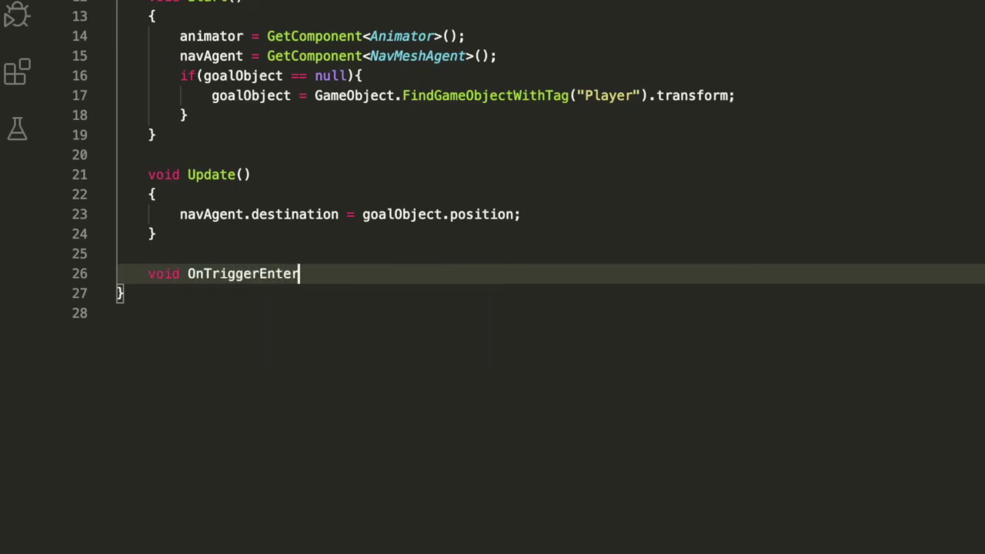
type("(Collider other)")
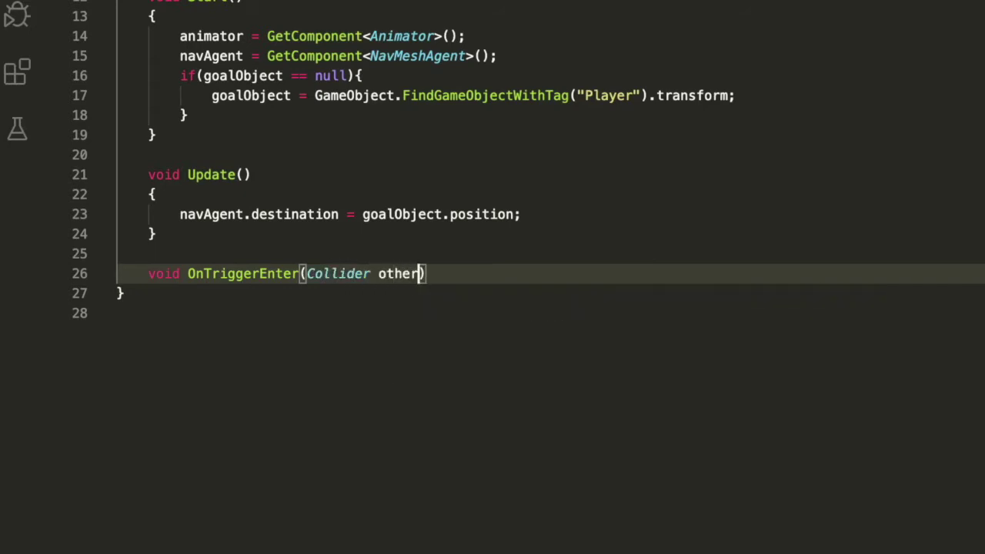
type("{")
key("Return")
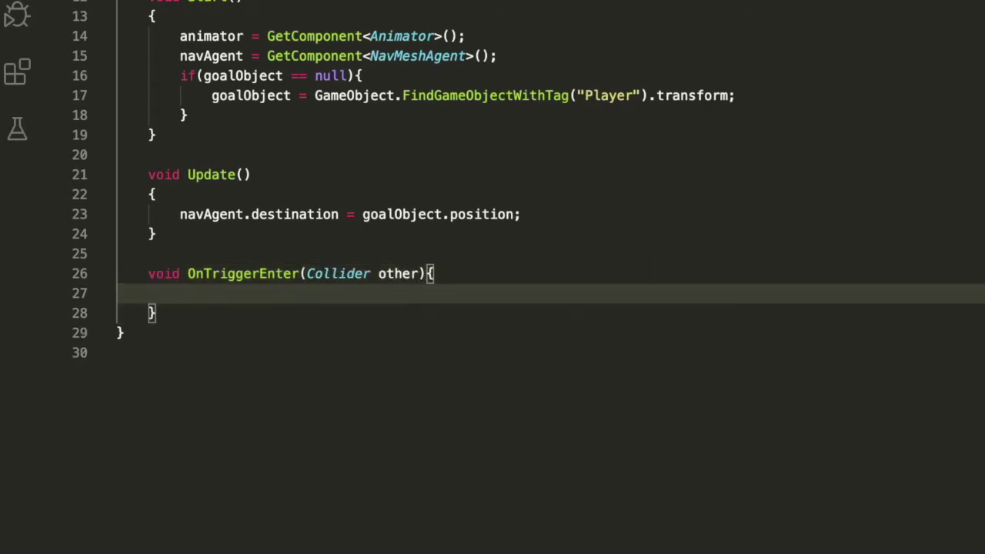
type("if(")
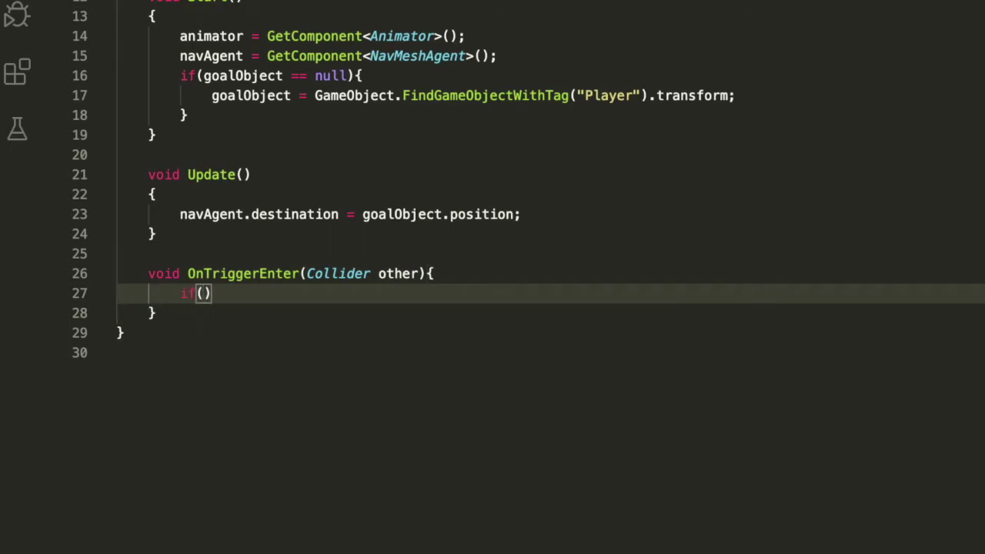
type("other.game")
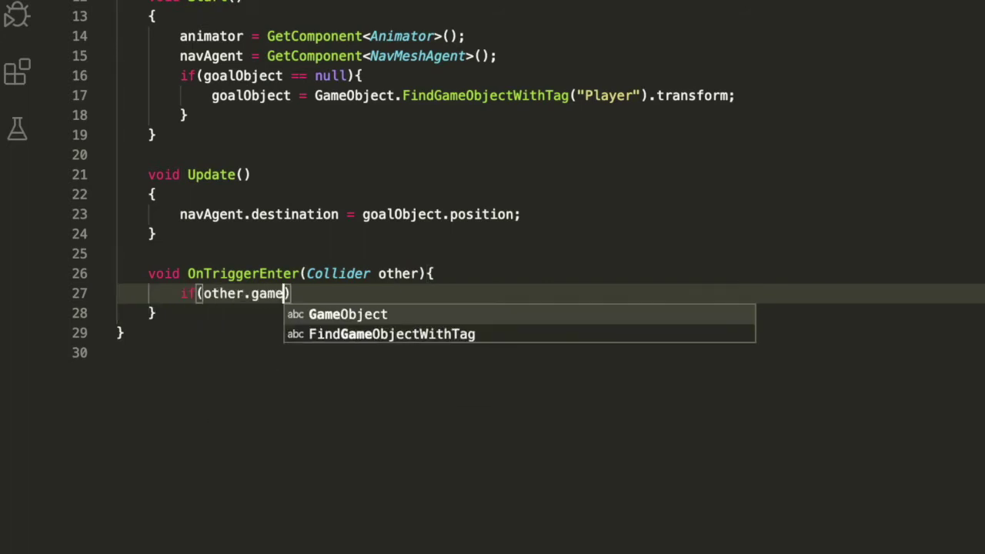
type("Object.tag = \"")
key("BackSpace")
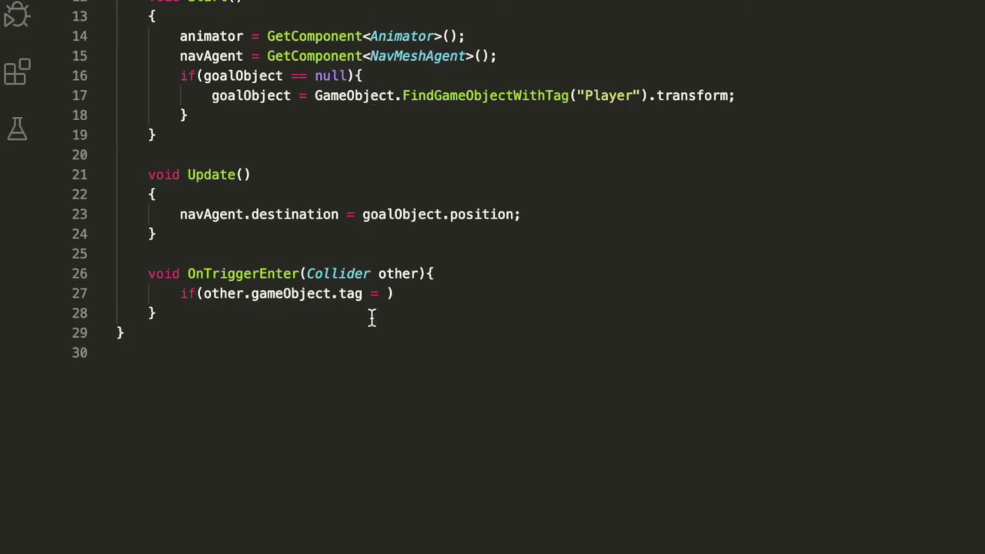
left_click(387, 295)
type("tagObject")
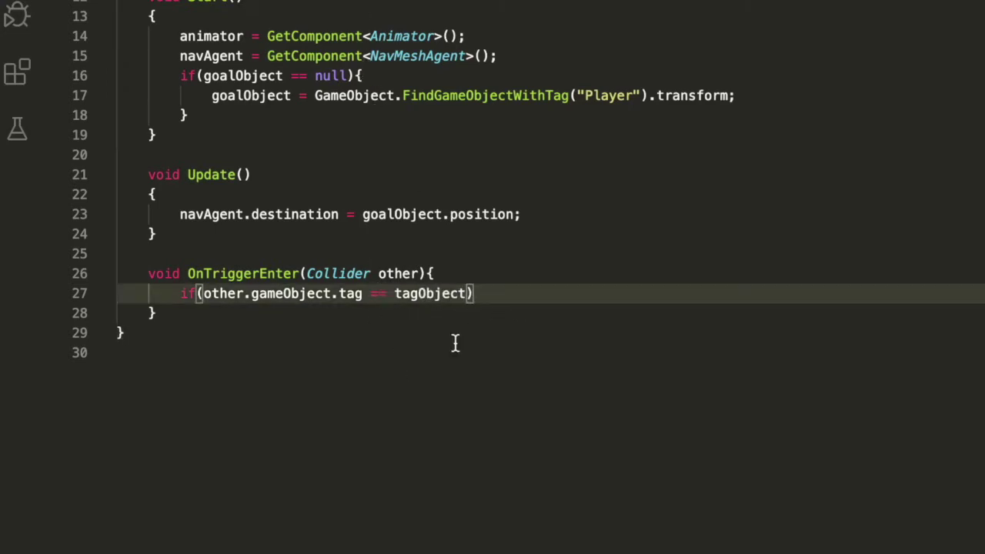
type("=")
left_click(545, 294)
Inside the tag check, call animator.SetTrigger("death");.
type("{")
key("Return")
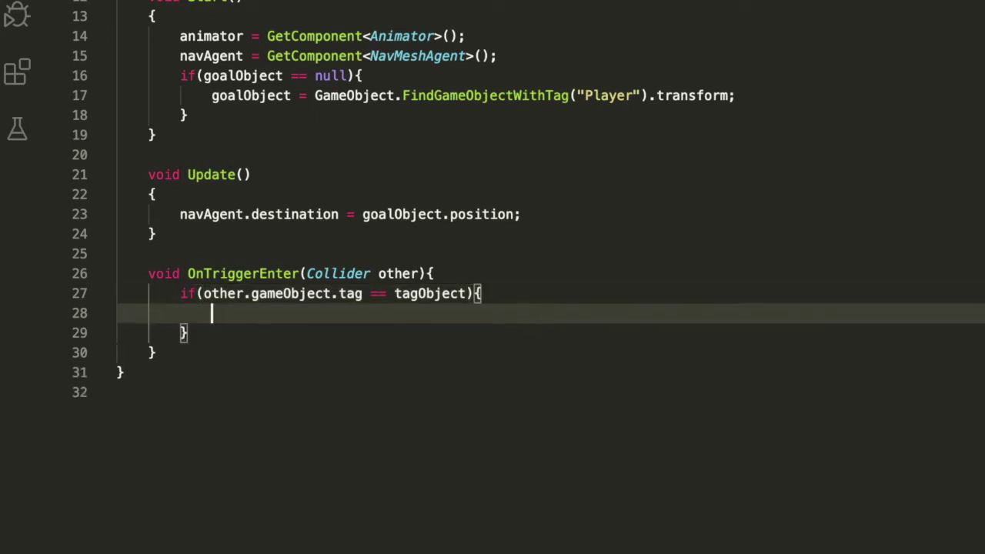
type("anim")
key("Return")
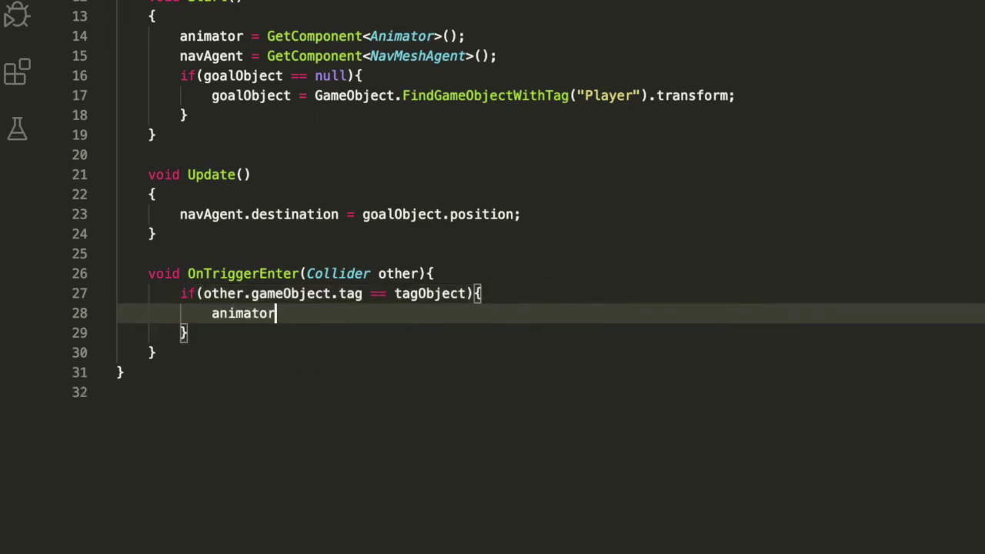
type(".SetT")
type("rigger")
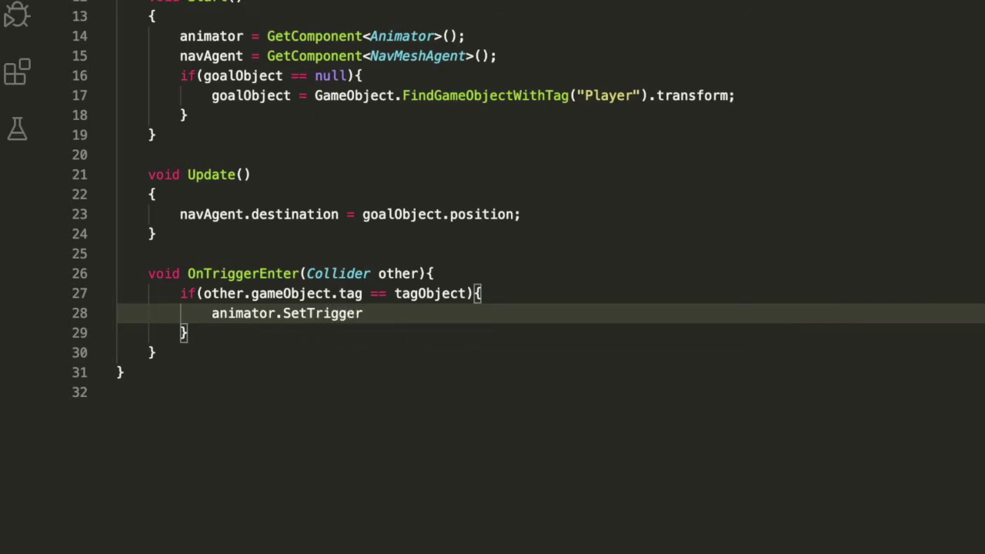
type("(\"death\")")
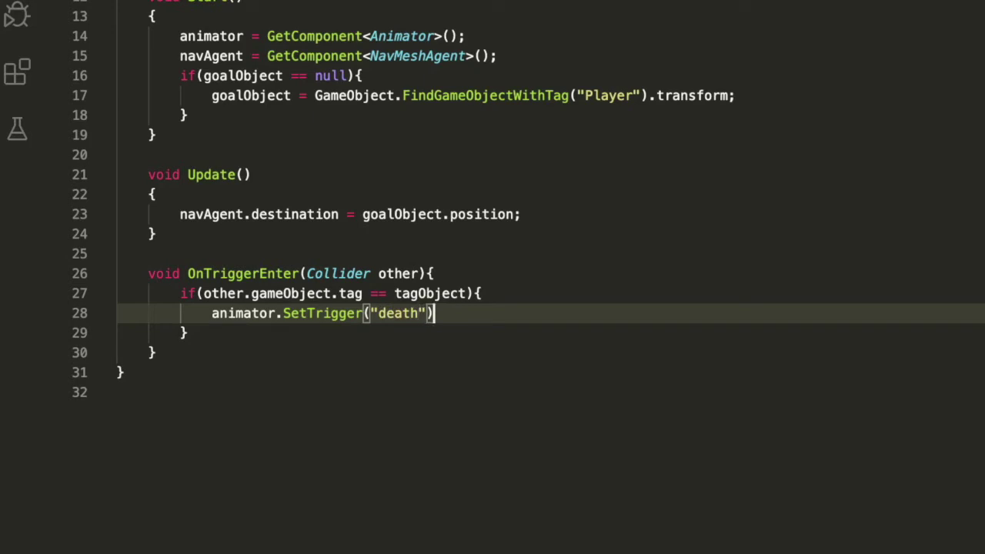
type(";")
left_click(640, 206)
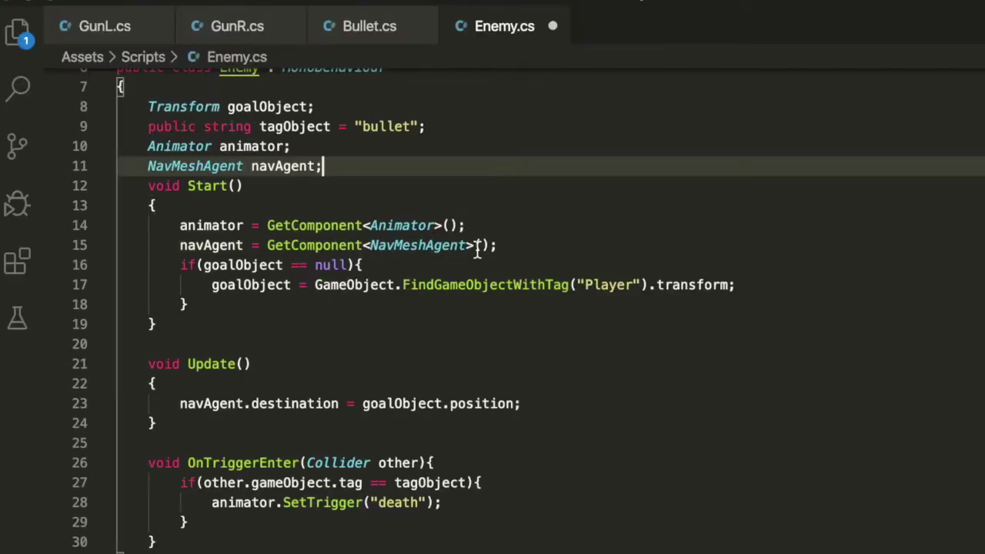
Declare public health = 10; below the navAgent field and save.
key("Return")
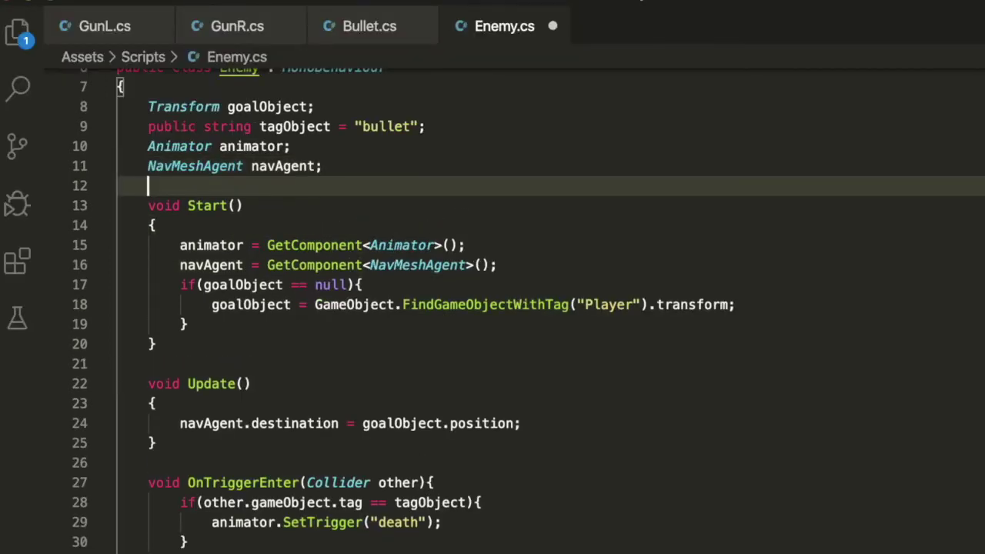
type("puvlic")
key("BackSpace")
key("BackSpace")
key("BackSpace")
type("v")
type("lic ")
type("he")
key("BackSpace")
type("ealth = 3;")
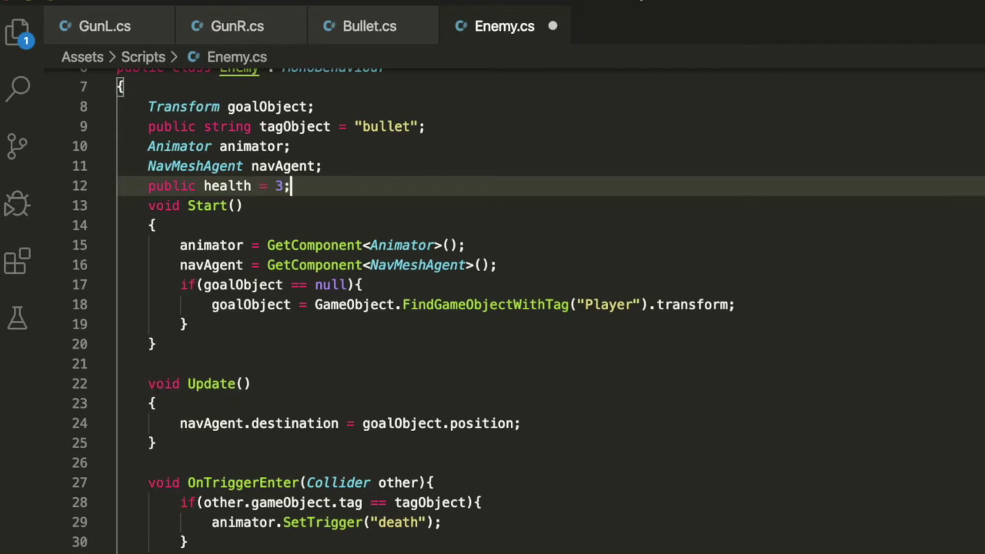
key("BackSpace")
type("10;")
key("ctrl+s")
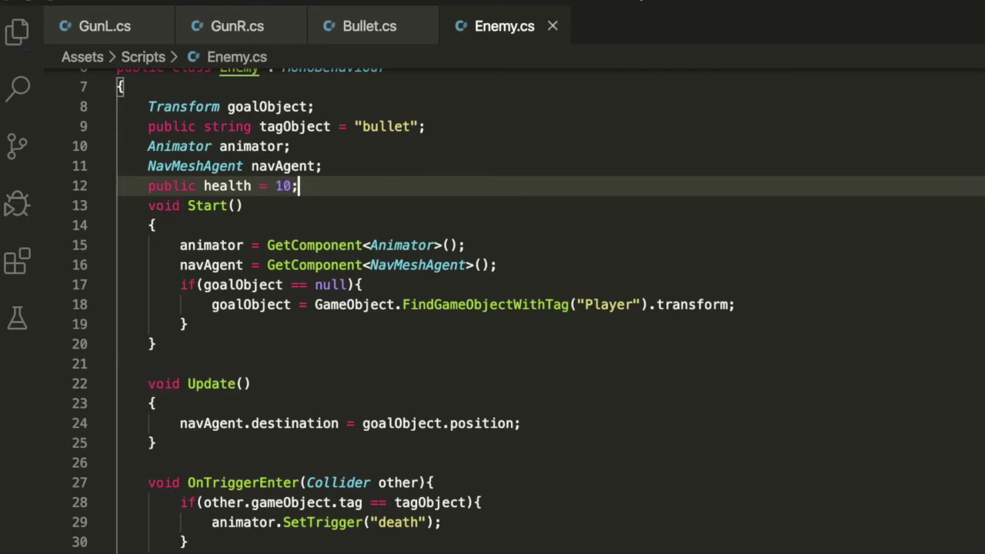
Add a health subtraction line above the death trigger in OnTriggerEnter.
double_click(227, 186)
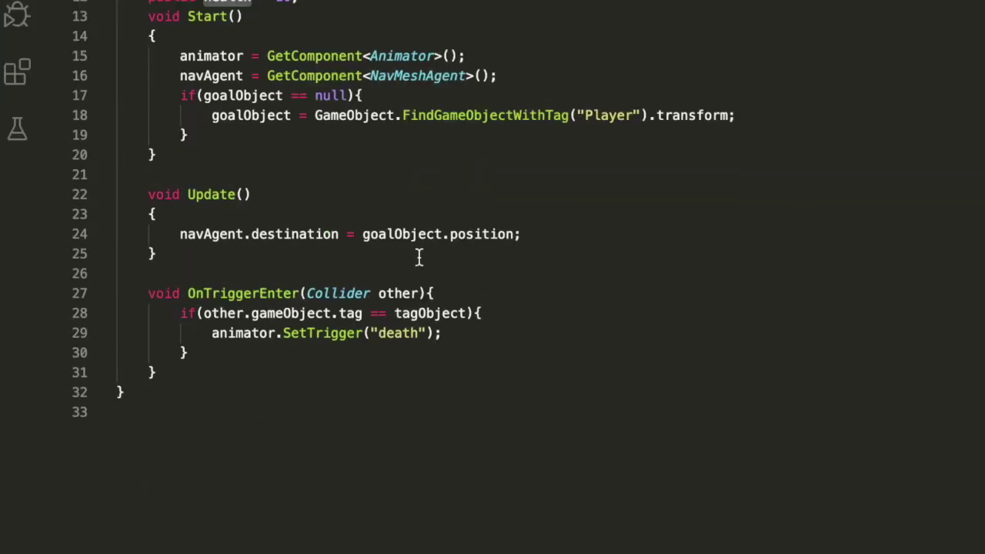
left_click(211, 334)
key("Return")
left_click(212, 334)
type("health = ")
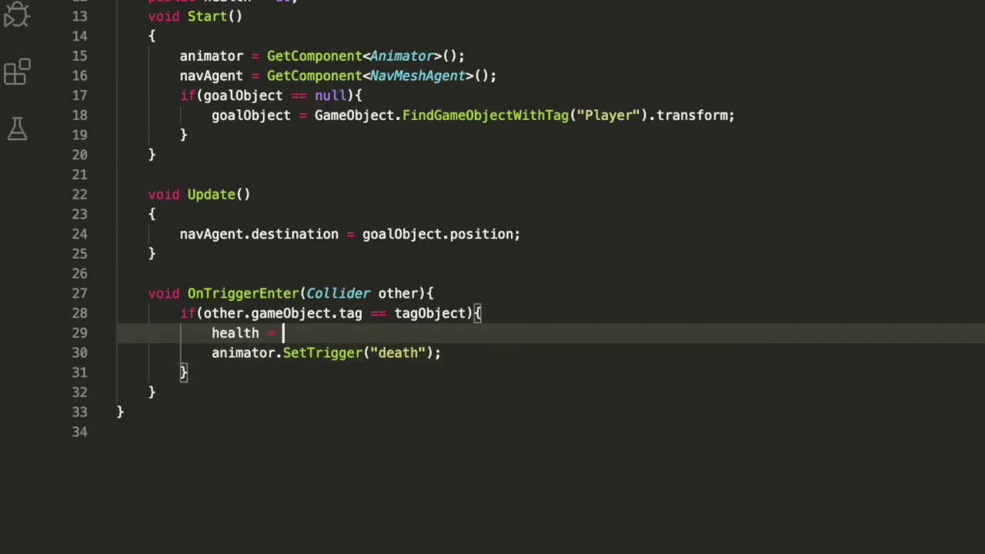
type("health -1;")
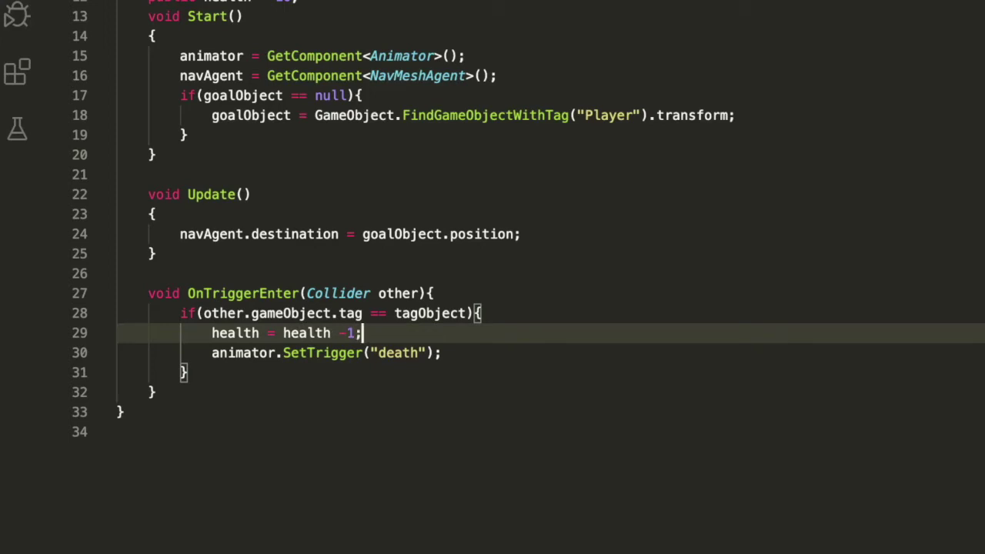
left_click(352, 334)
type("-")
Add an if(health < 0) block after the destination line in Update.
left_click(568, 231)
key("Return")
type("if(hea")
key("Tab")
type("< 0)")
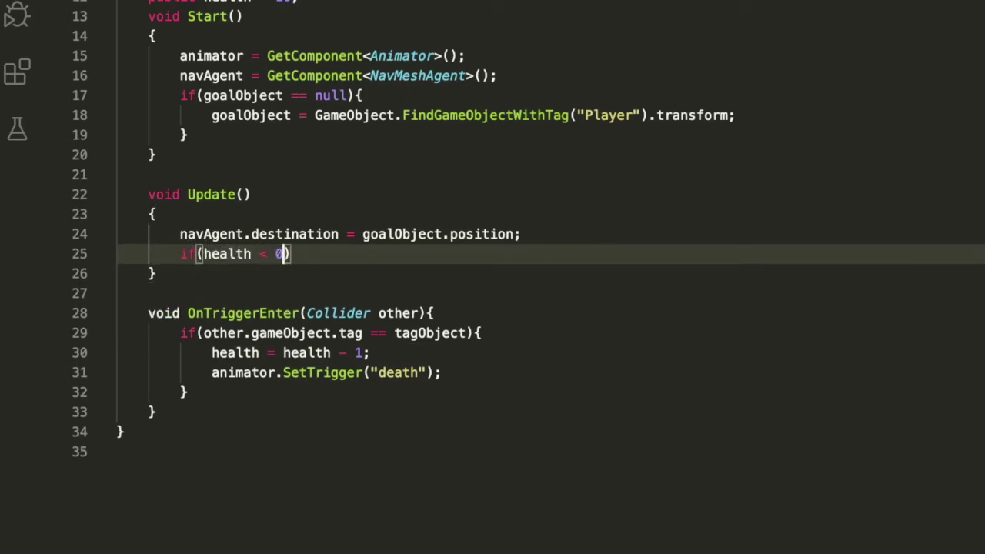
type("{")
key("Return")
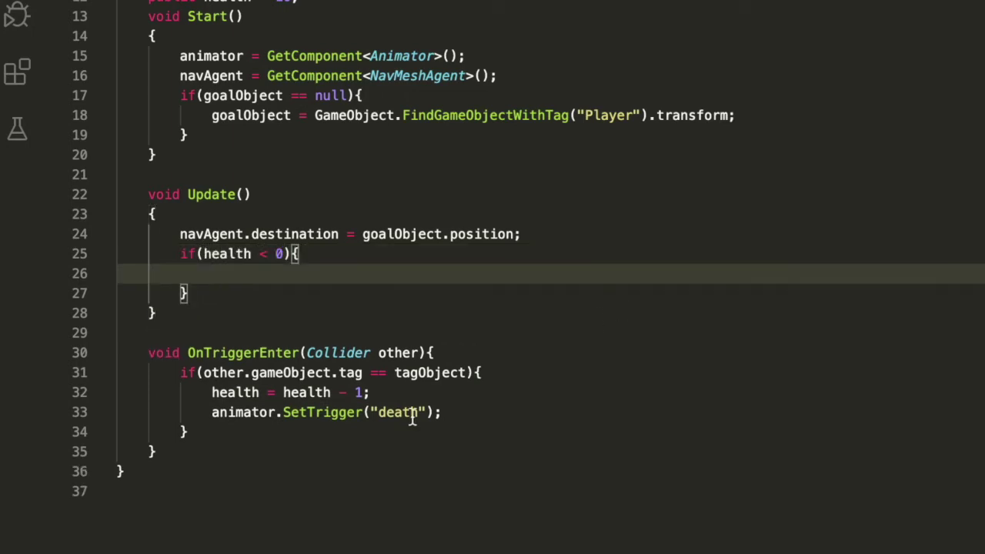
Make hits subtract 2 health and set health = 0; inside the if block.
left_click(365, 392)
key("BackSpace")
type("2")
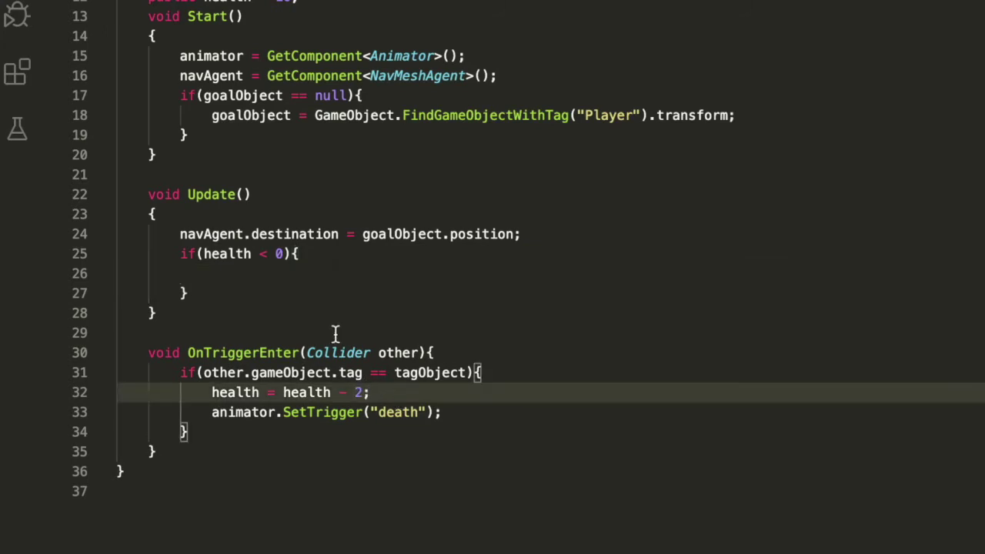
left_click(311, 276)
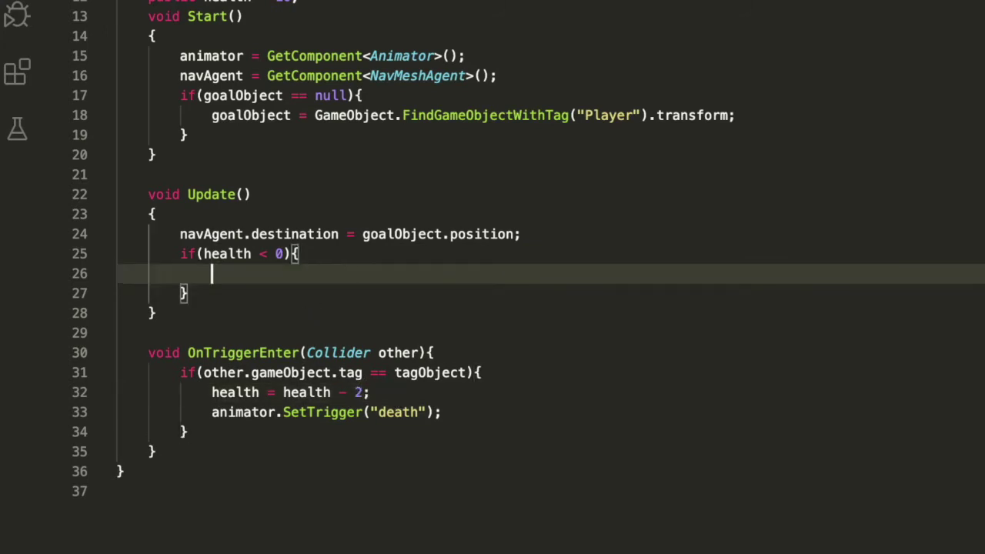
type("health = 0;")
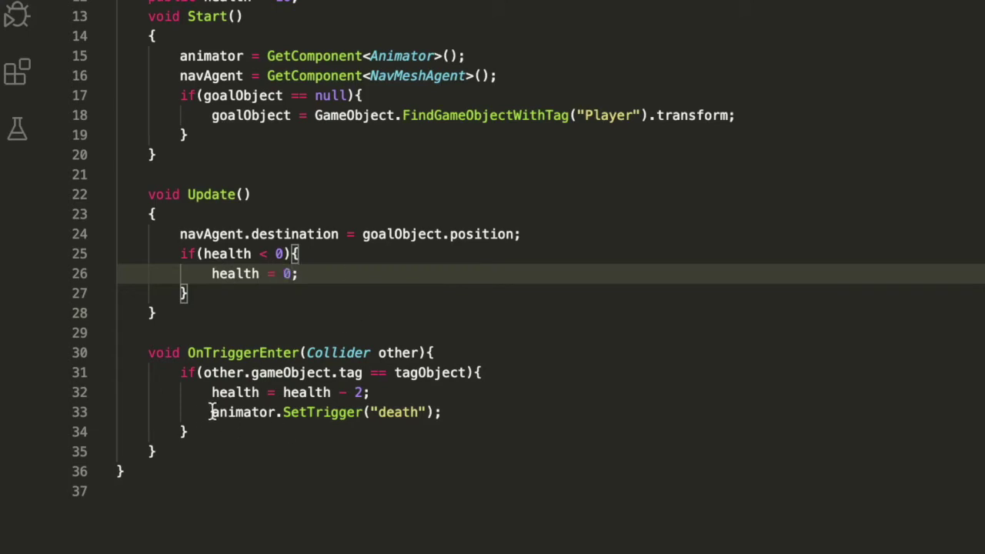
Move the SetTrigger("death") statement into the if(health < 0) block and remove the leftover line.
left_click_drag(211, 412, 464, 413)
key("ctrl+x")
left_click(312, 276)
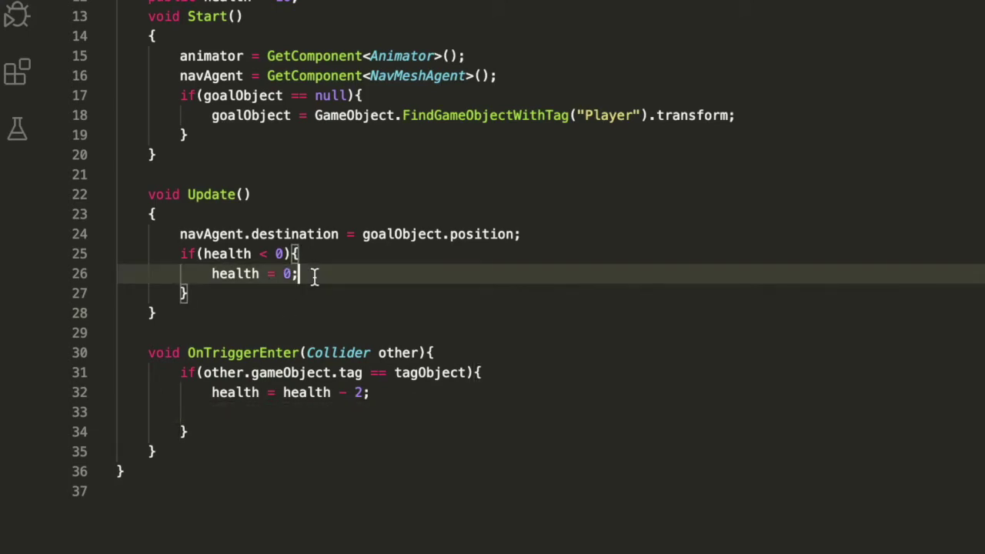
key("Return")
key("ctrl+v")
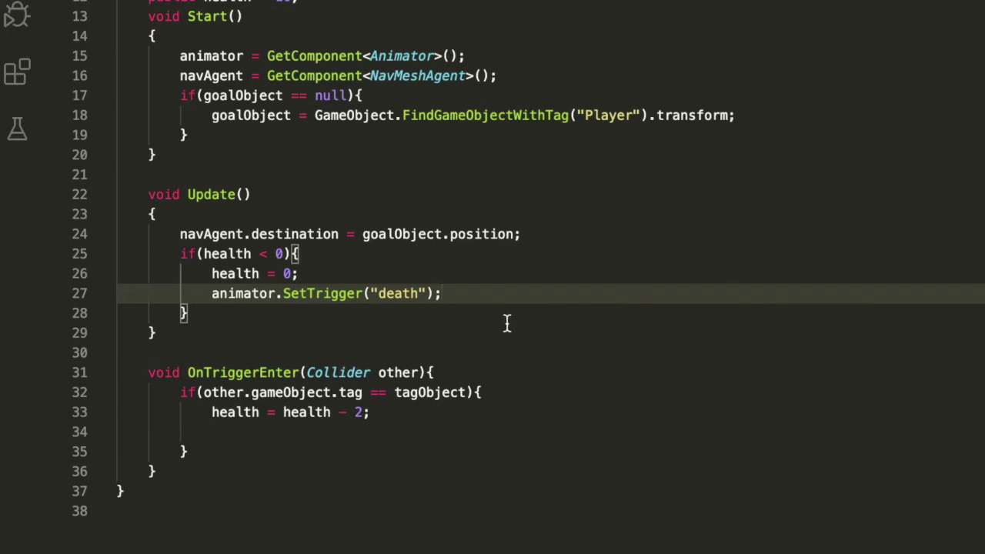
left_click_drag(220, 433, 77, 440)
key("BackSpace")
key("BackSpace")
left_click(471, 294)
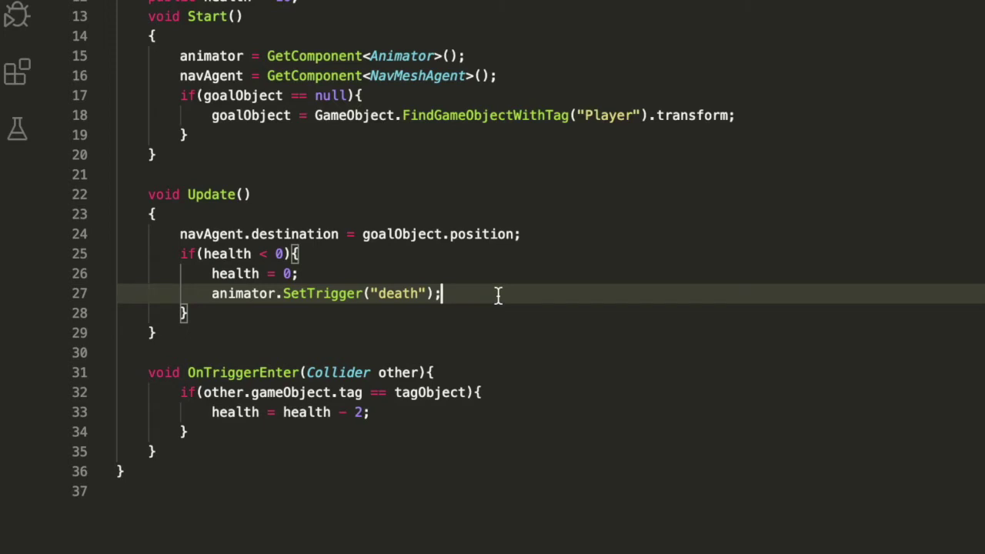
key("Return")
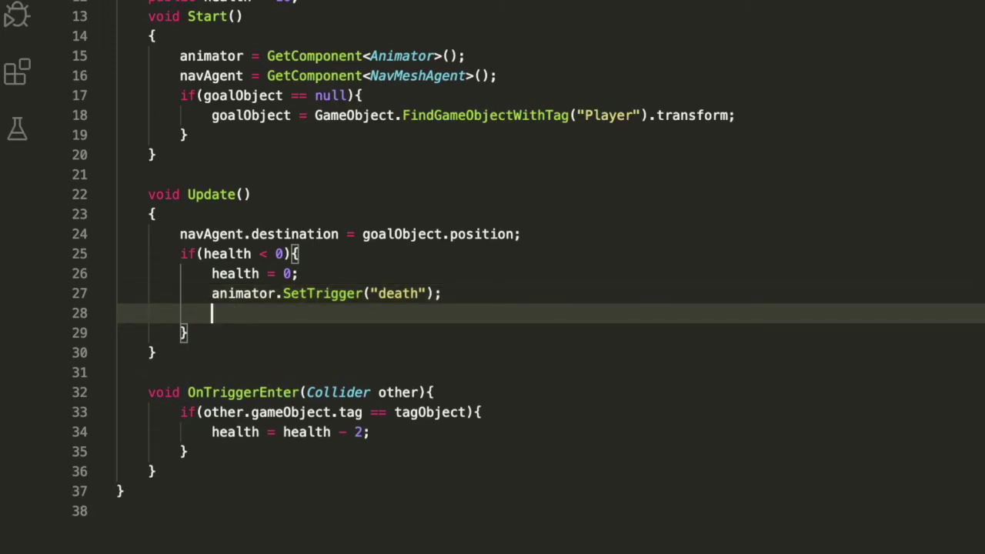
Add navAgent.isStopped = true; and StartCoroutine(clearEnemy()); inside the health check.
type("na")
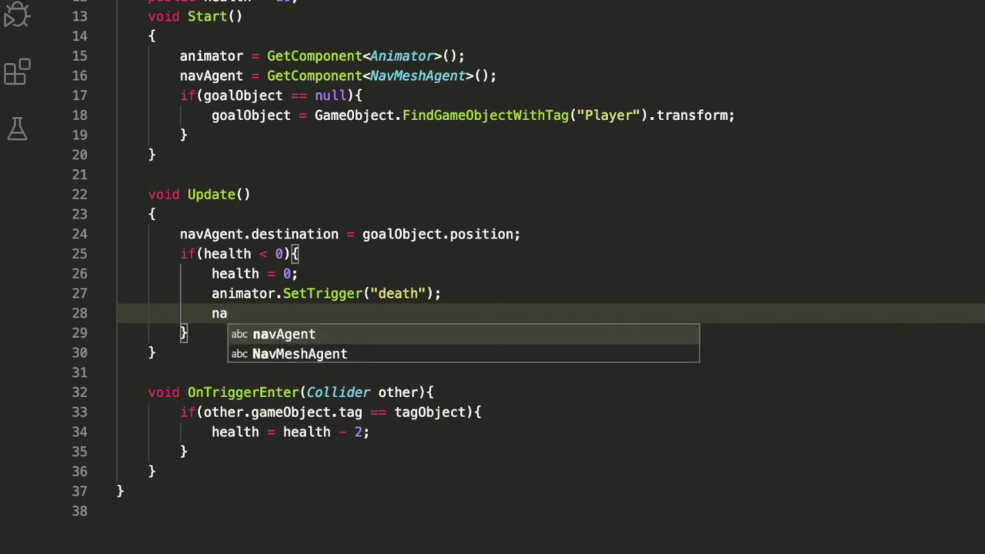
key("Tab")
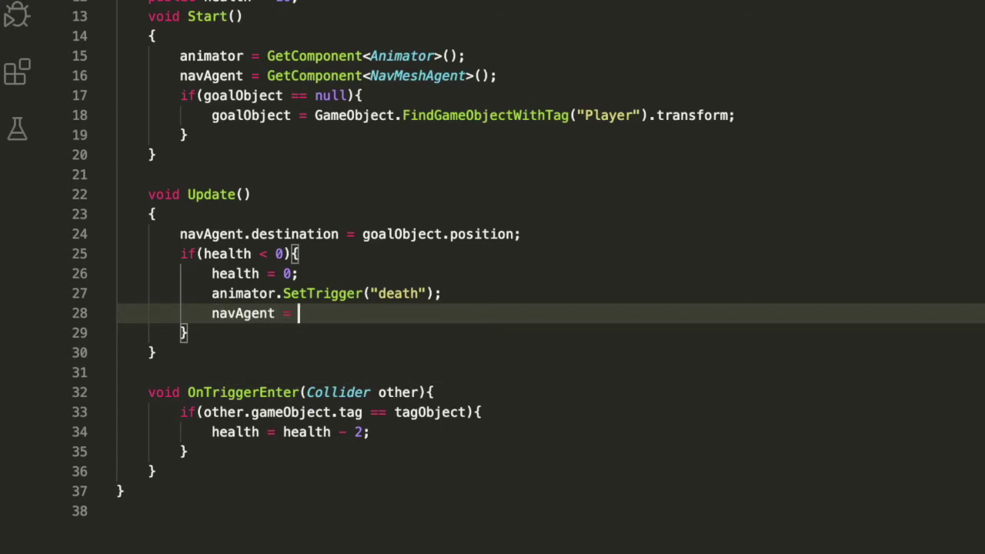
type("Stopped = true;")
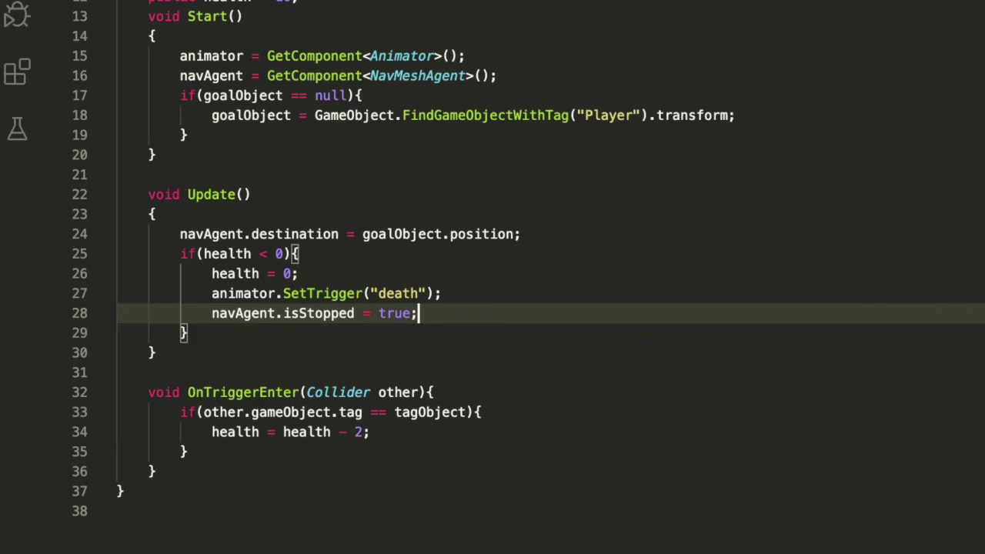
key("Return")
type("S")
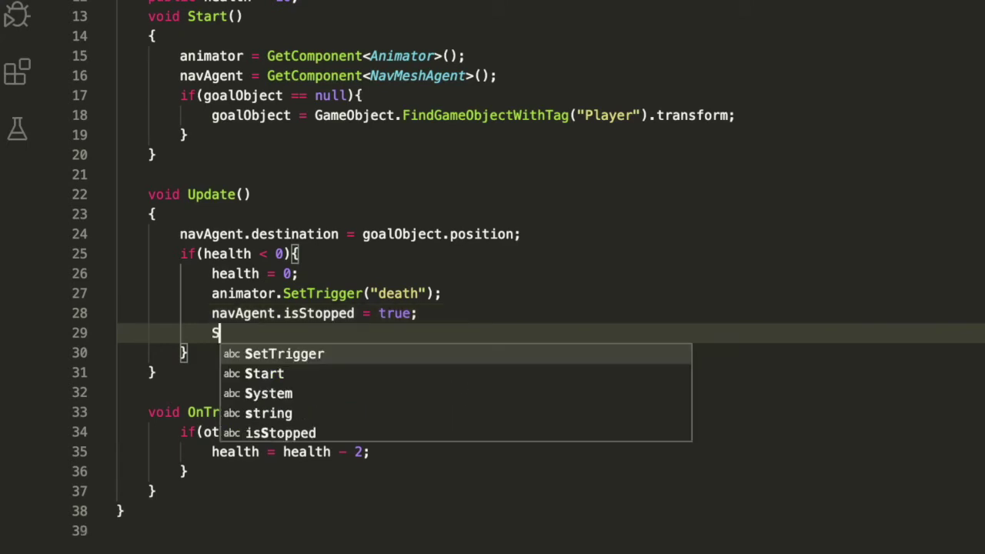
type("tart")
type("Corou")
key("BackSpace")
type("rou")
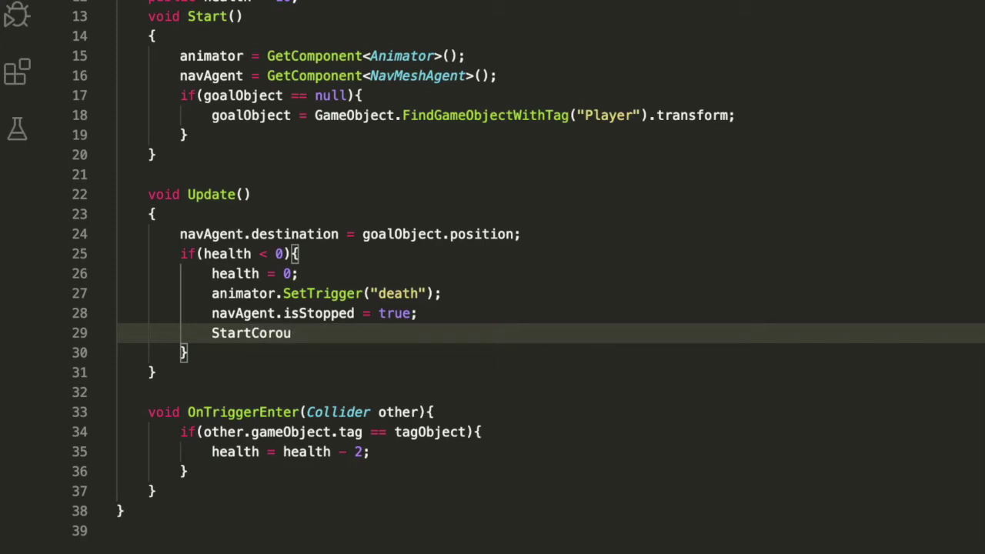
type("tine(clearEnemy(")
key("Down")
key("Up")
type(";")
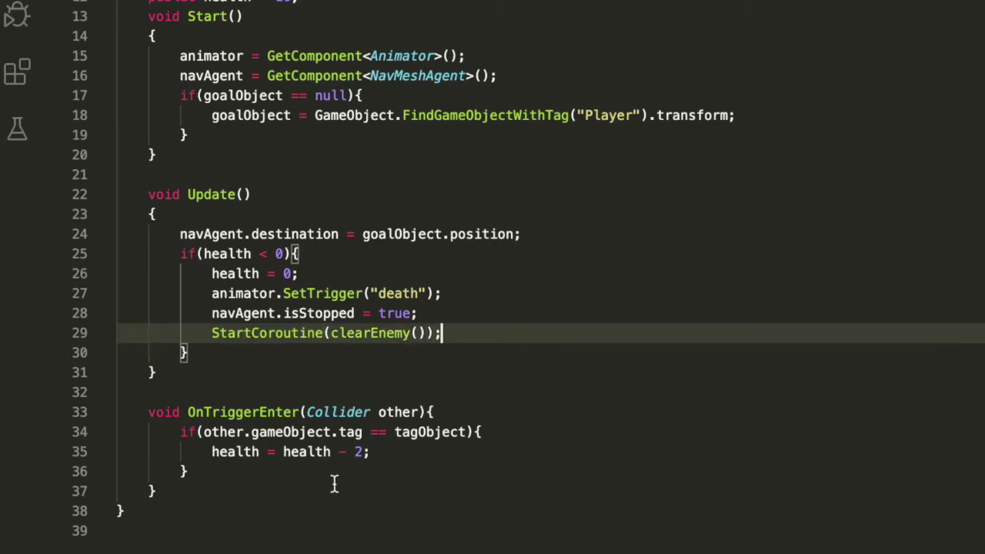
Create an IEnumerator clearEnemy() method below OnTriggerEnter.
scroll(334, 483, "down", 3)
scroll(334, 483, "down", 3)
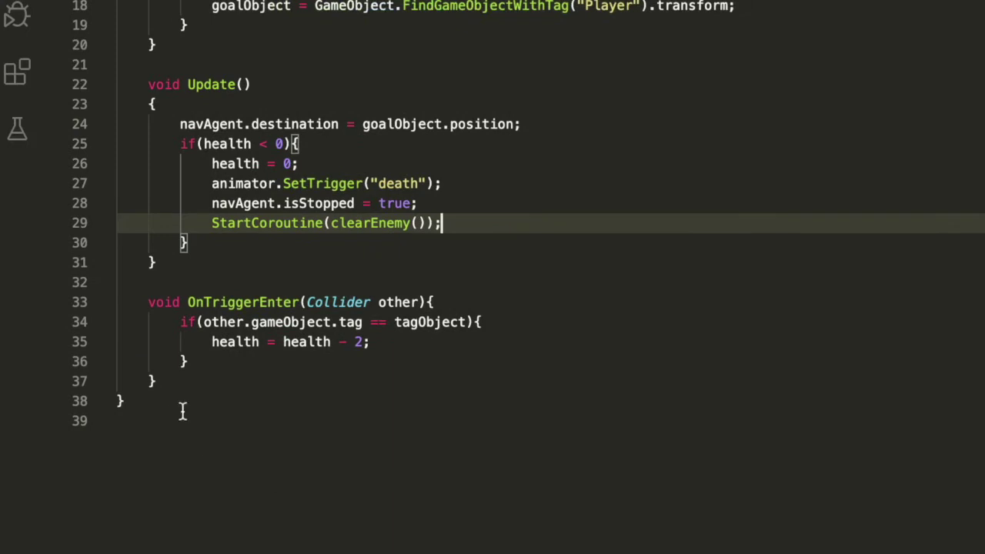
left_click(206, 382)
key("Return")
key("Return")
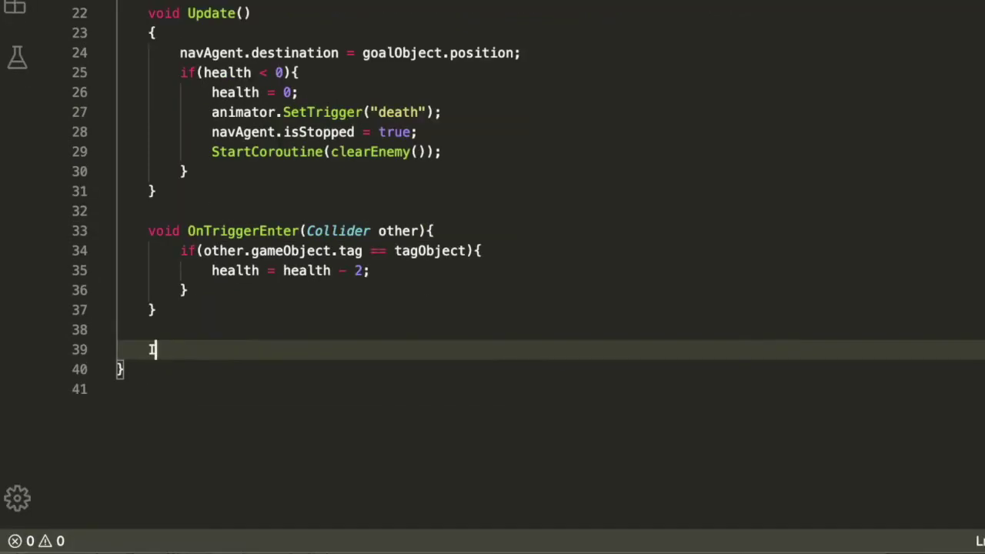
type("IEnumerator")
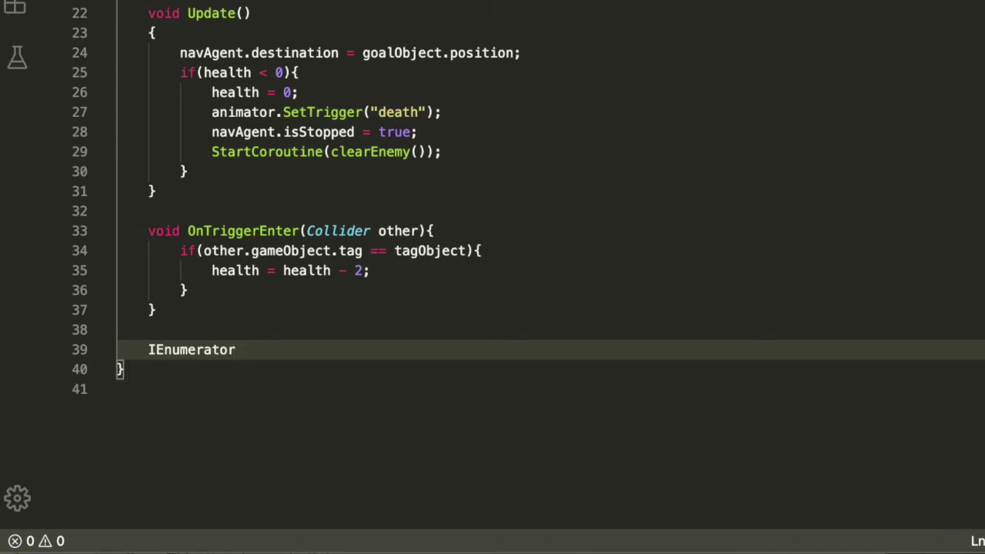
double_click(356, 152)
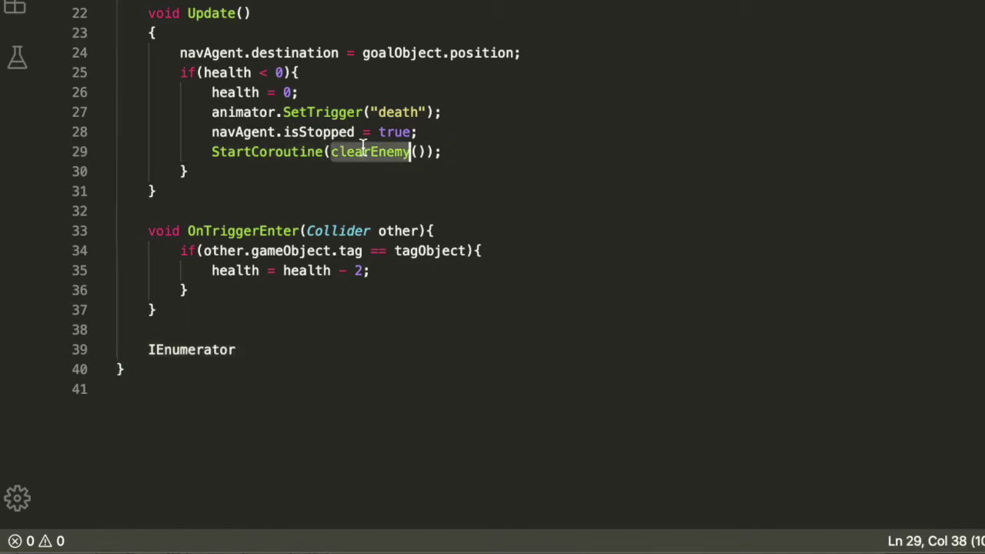
left_click(298, 349)
key("ctrl+v")
type("(){")
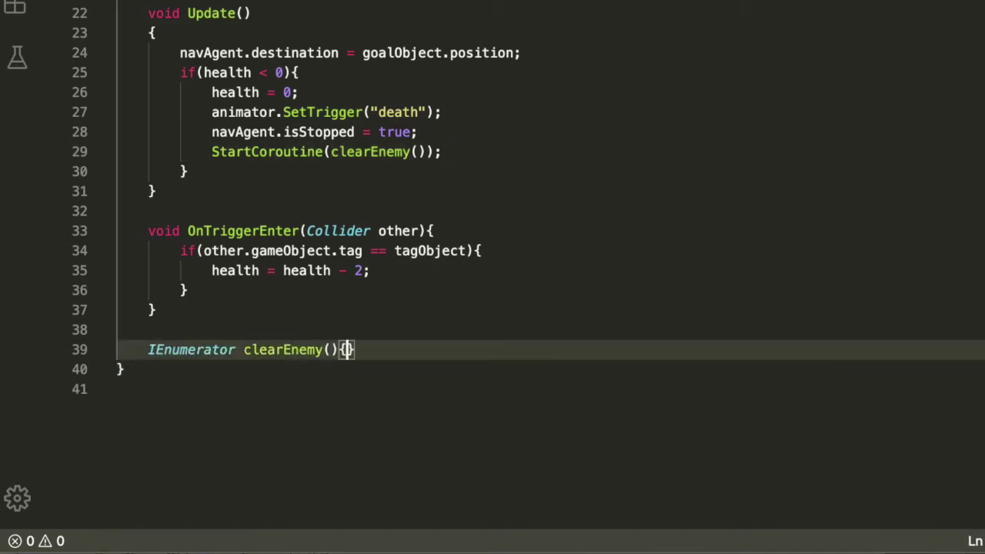
key("Return")
Have clearEnemy wait 2 seconds with WaitForSeconds(2f), then Destroy(this.gameObject).
type("yield")
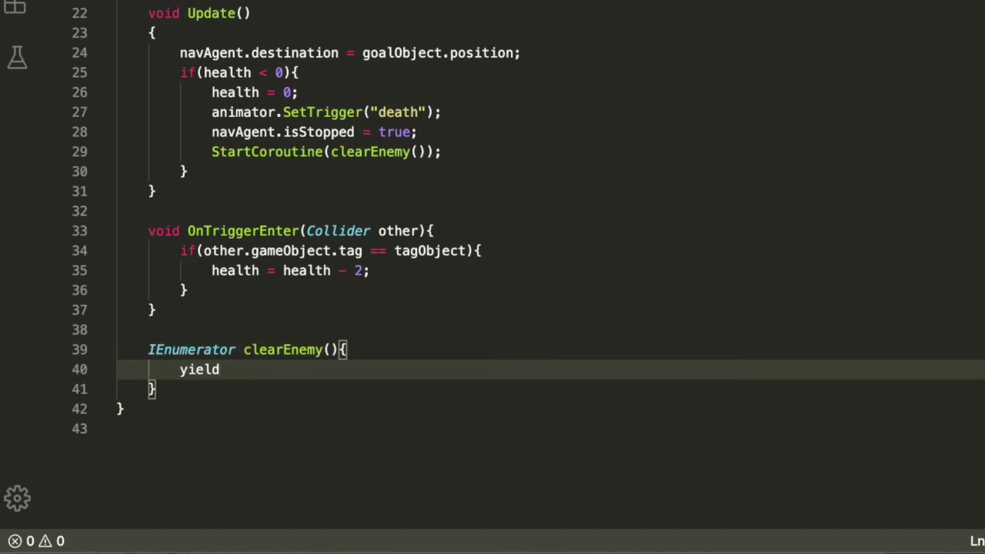
type(" return new ")
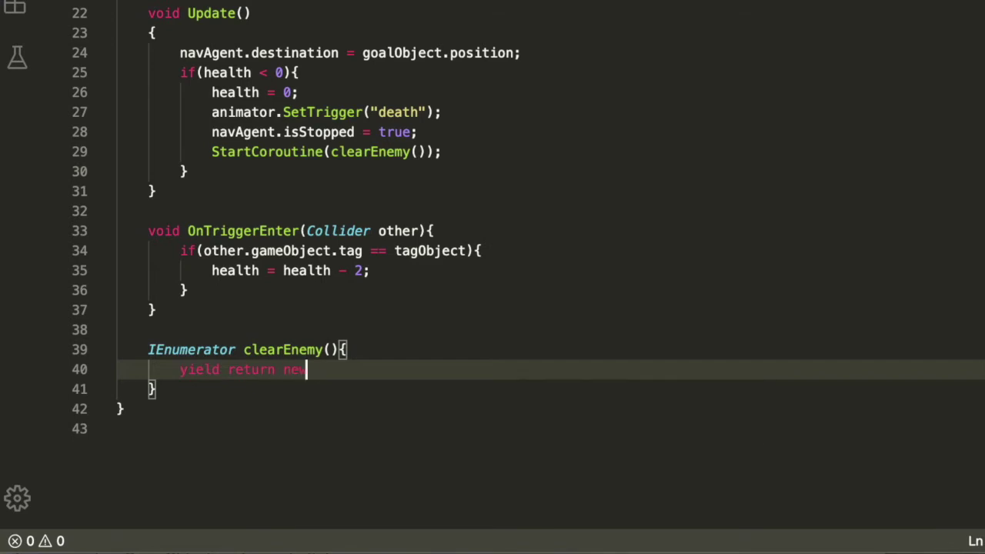
type("Wa")
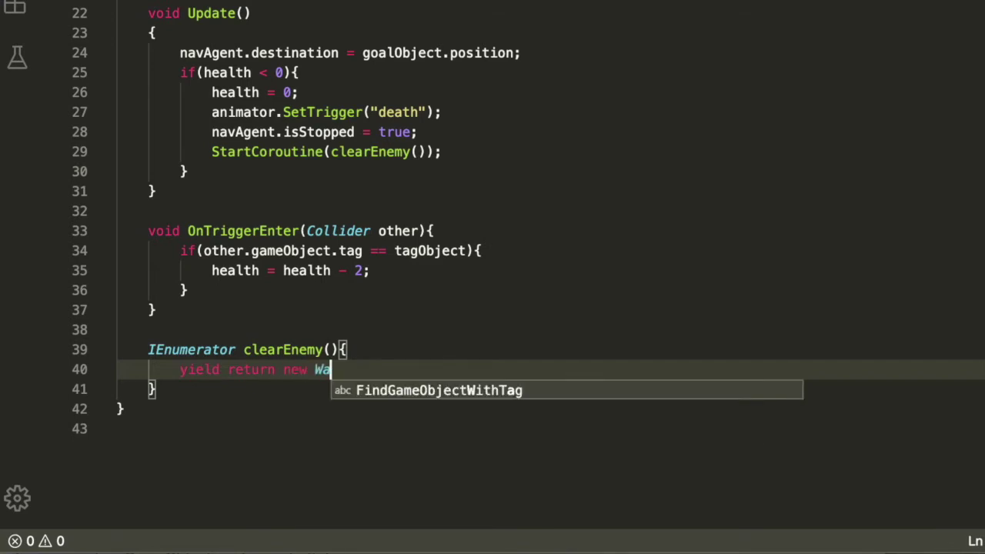
type("itForSeconds(2")
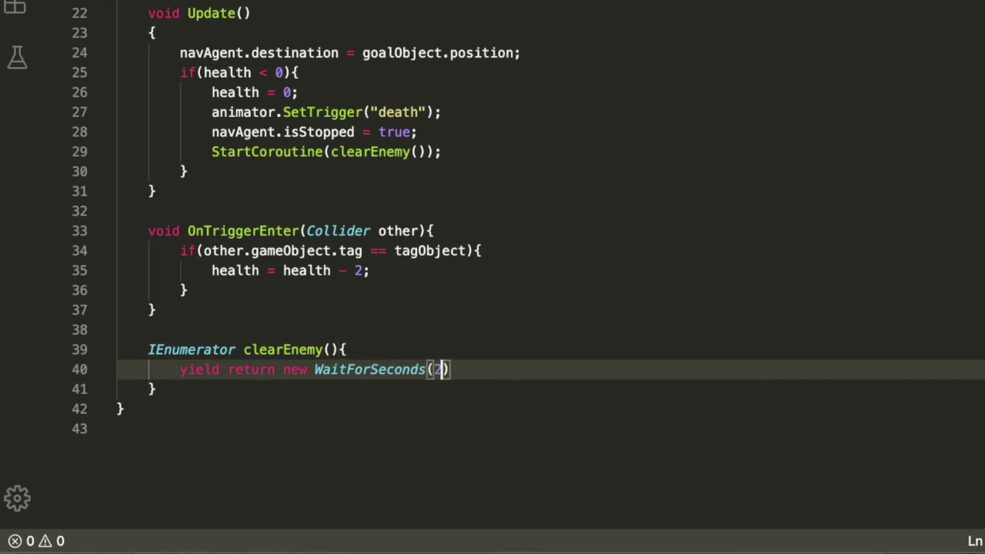
type("f);")
key("Return")
type("Des")
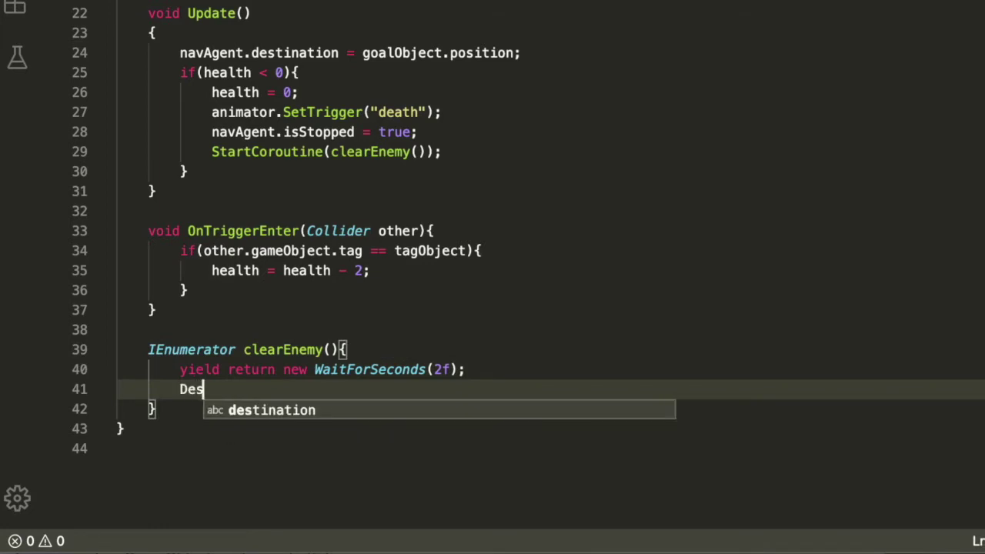
type("troy(this.game")
key("Return")
type(");")
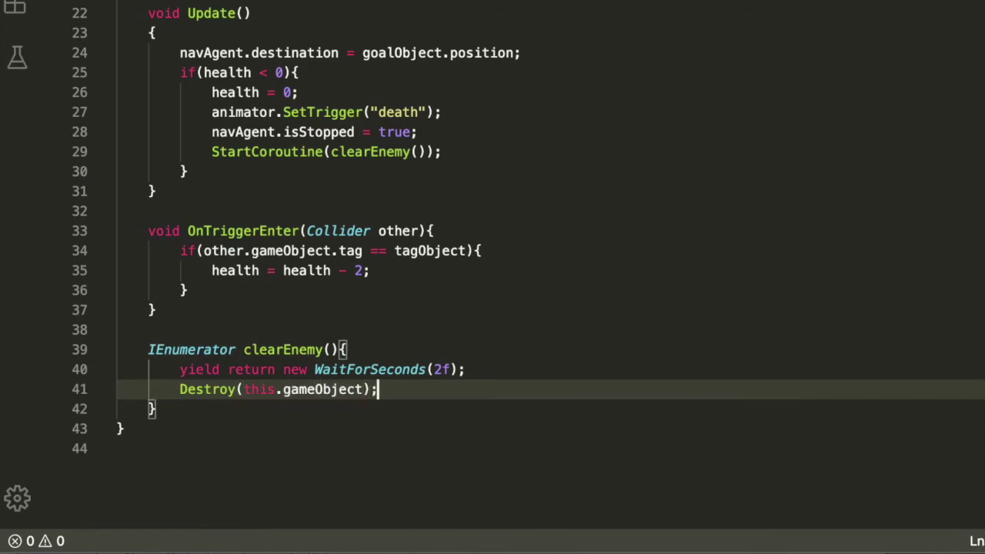
Review the script and declare health as int on line 12.
left_click(614, 376)
scroll(642, 246, "up", 2)
scroll(642, 245, "down", 1)
scroll(642, 245, "down", 1)
left_click(748, 249)
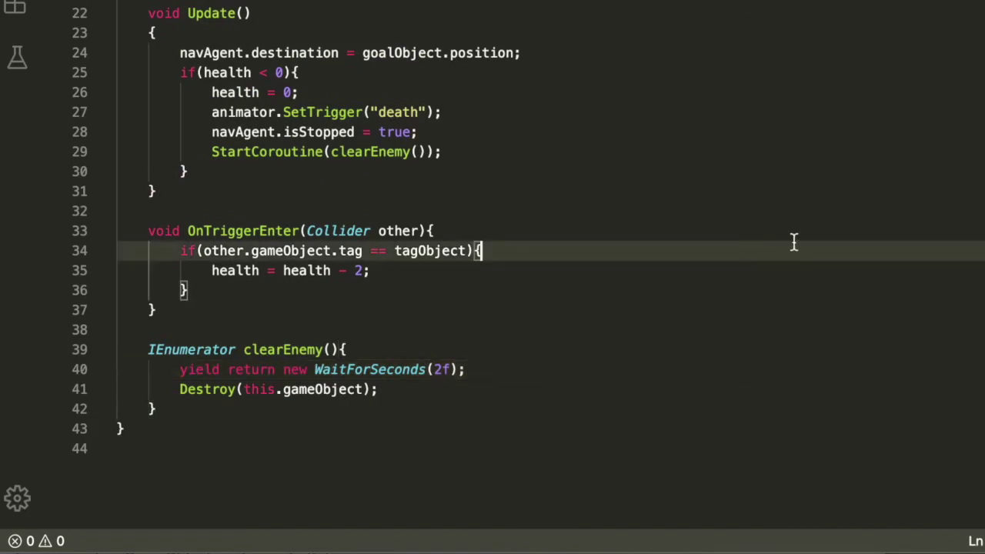
scroll(496, 365, "up", 3)
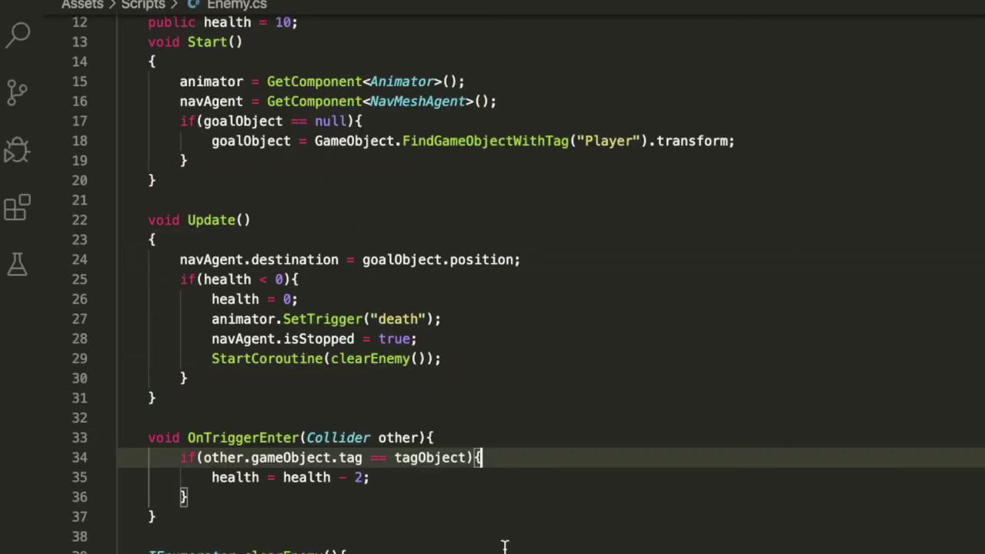
scroll(505, 546, "up", 2)
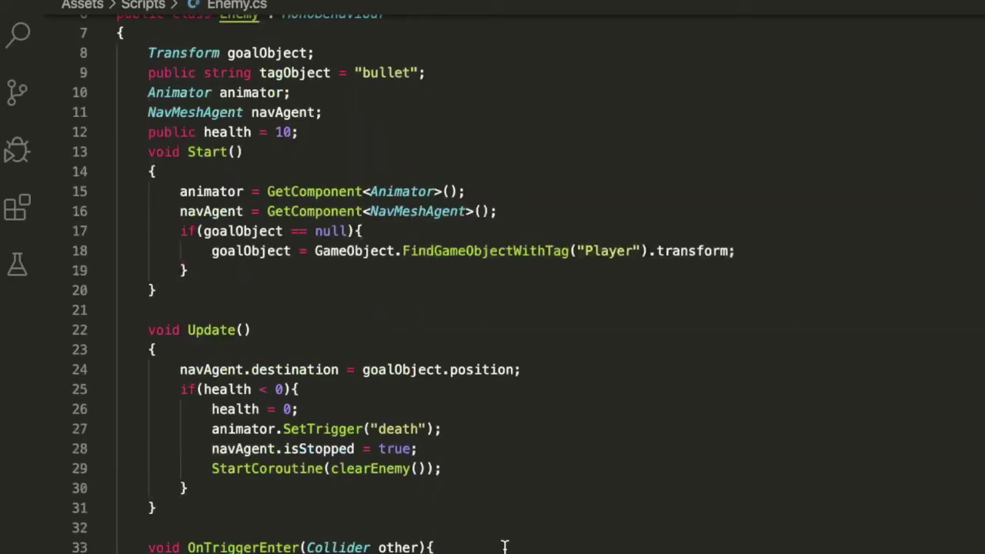
scroll(505, 546, "up", 1)
scroll(504, 547, "up", 1)
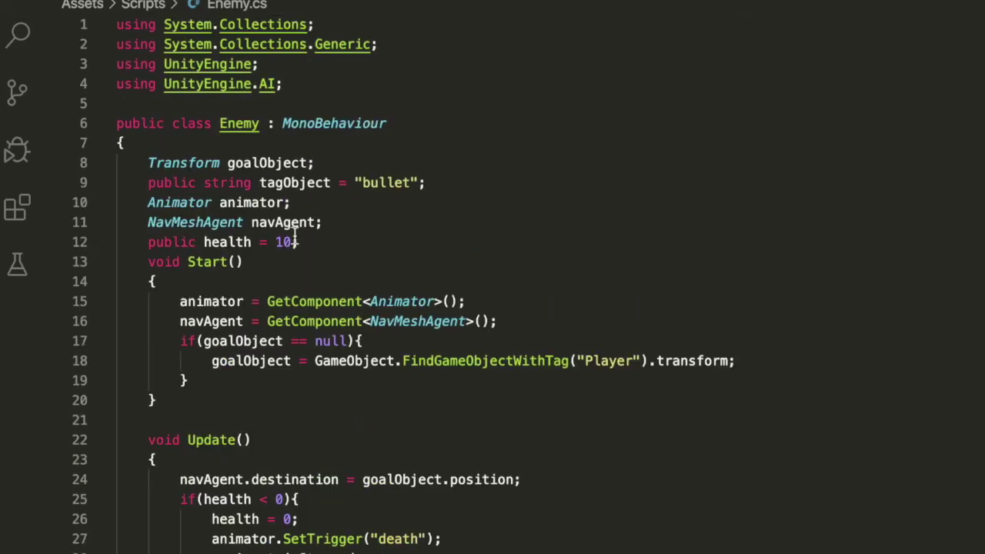
left_click(293, 78)
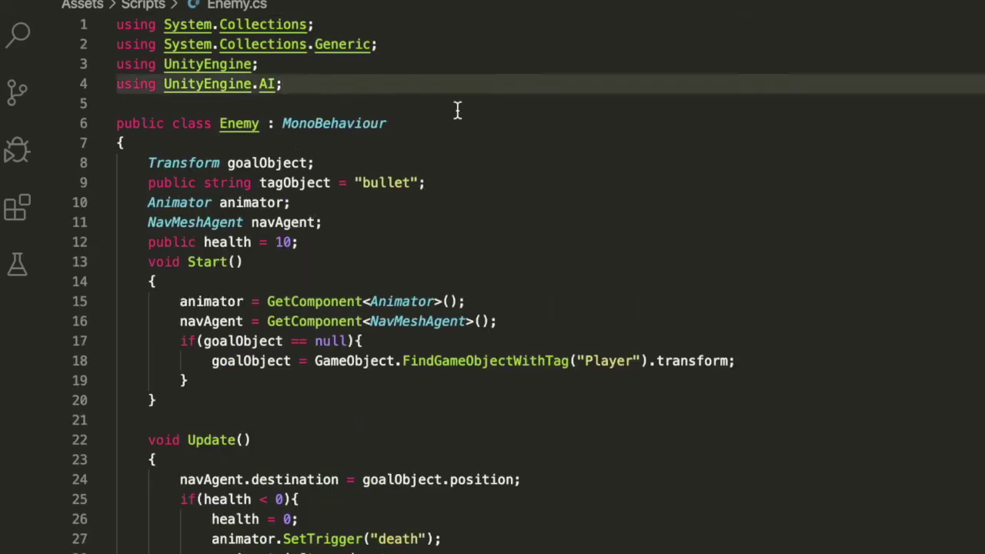
left_click(205, 242)
type("int")
left_click(544, 244)
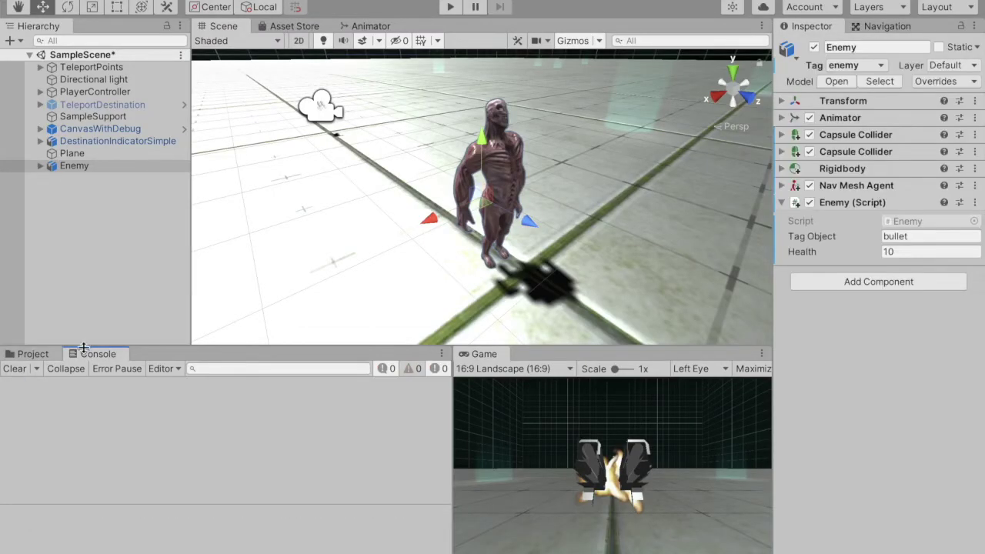
Check the Enemy's Tag Object, then select and frame the OVRCameraRig under PlayerController.
left_click(923, 236)
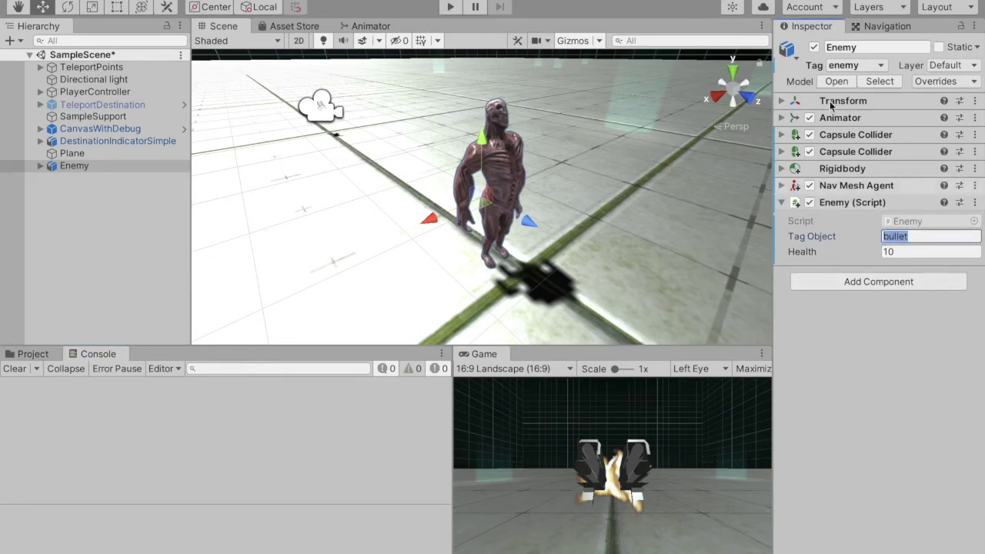
left_click(85, 91)
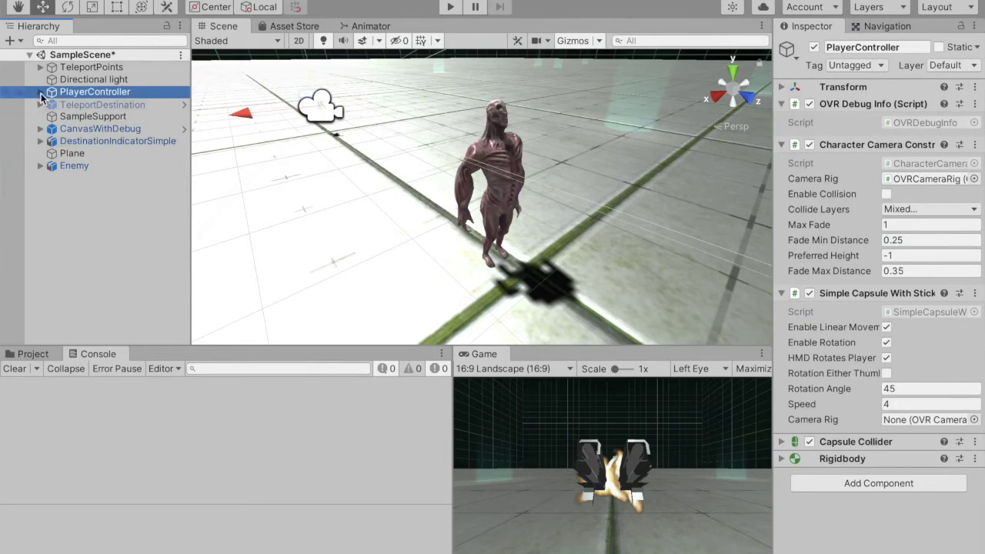
left_click(40, 92)
left_click(107, 105)
key("f")
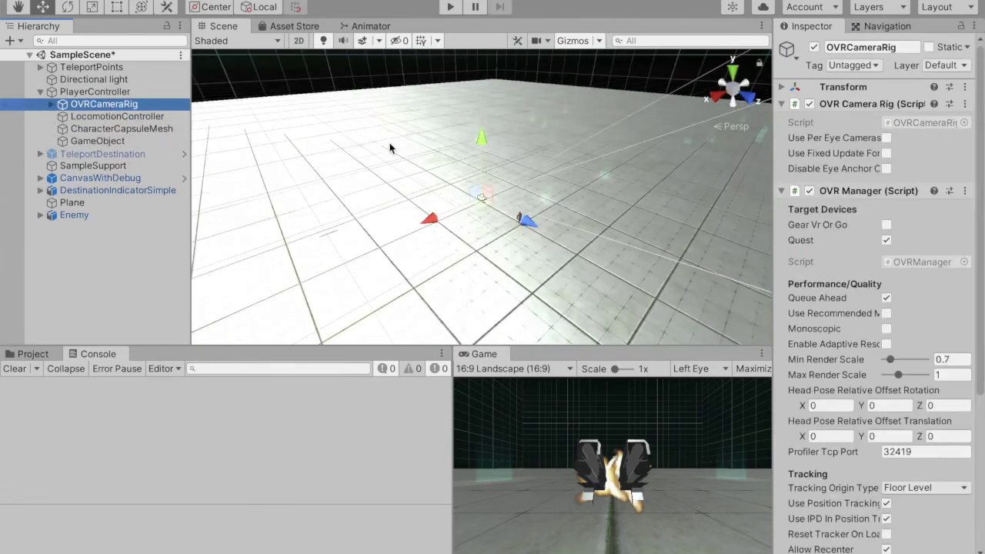
scroll(491, 191, "up", 5)
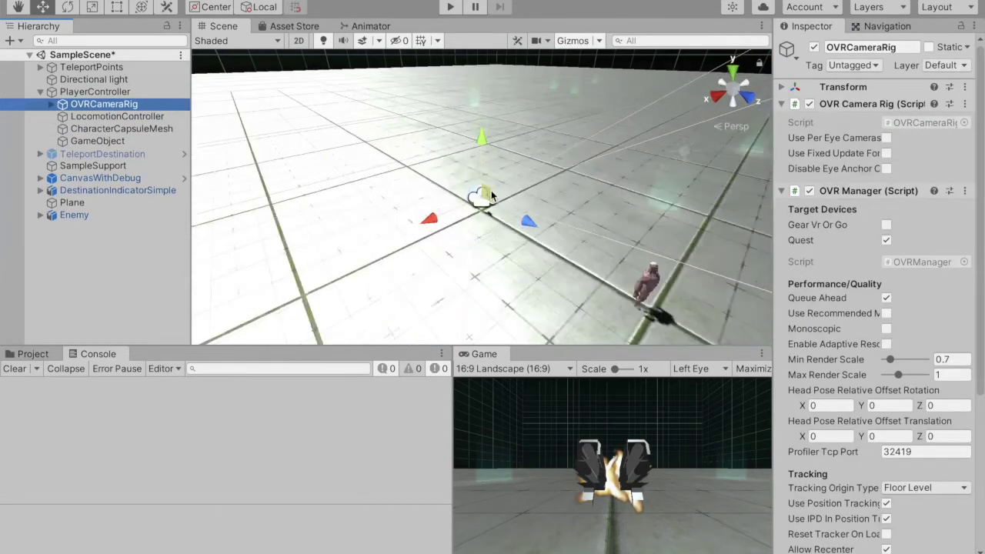
scroll(491, 195, "up", 4)
scroll(491, 194, "down", 3)
scroll(491, 195, "up", 3)
scroll(491, 190, "down", 4)
Reselect PlayerController and expand its Capsule Collider settings.
left_click(90, 93)
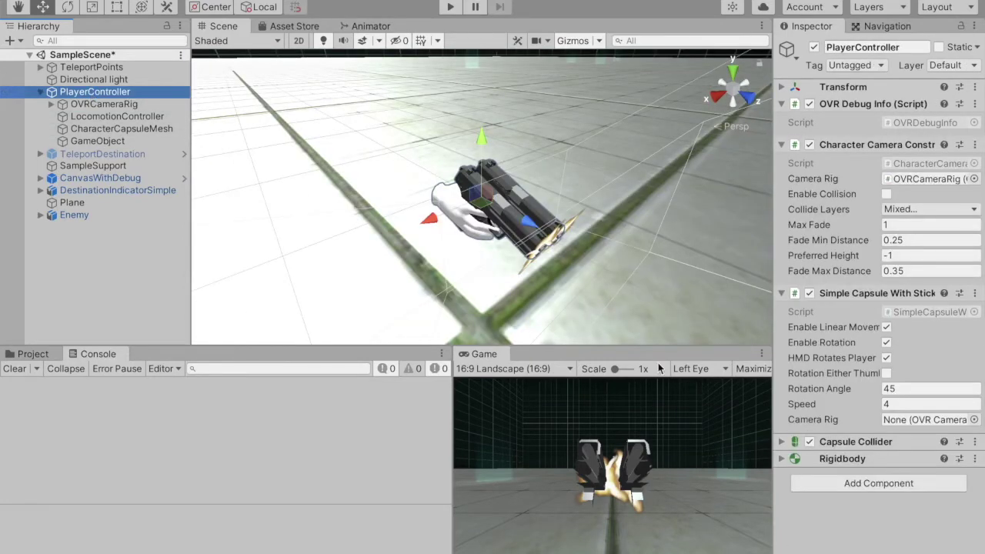
left_click(860, 444)
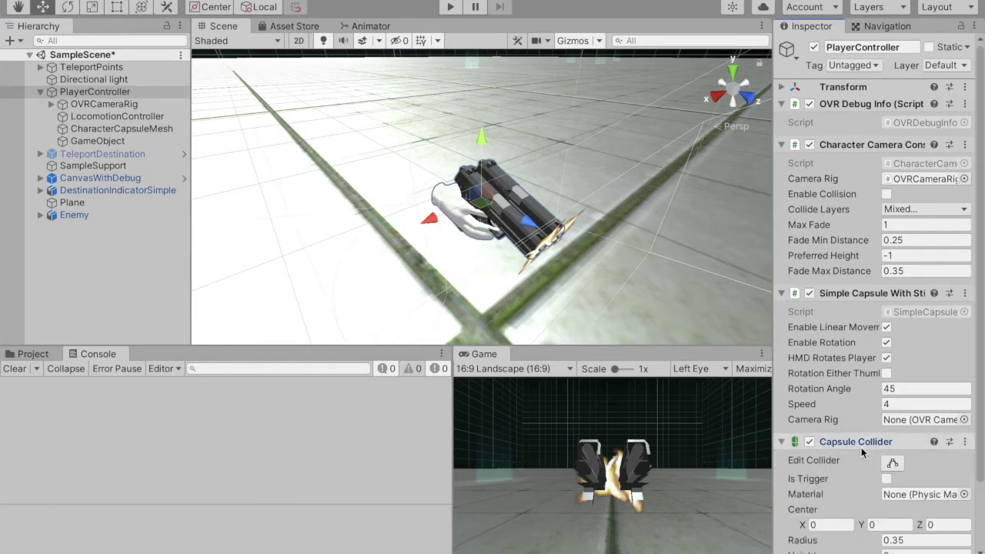
scroll(865, 452, "down", 3)
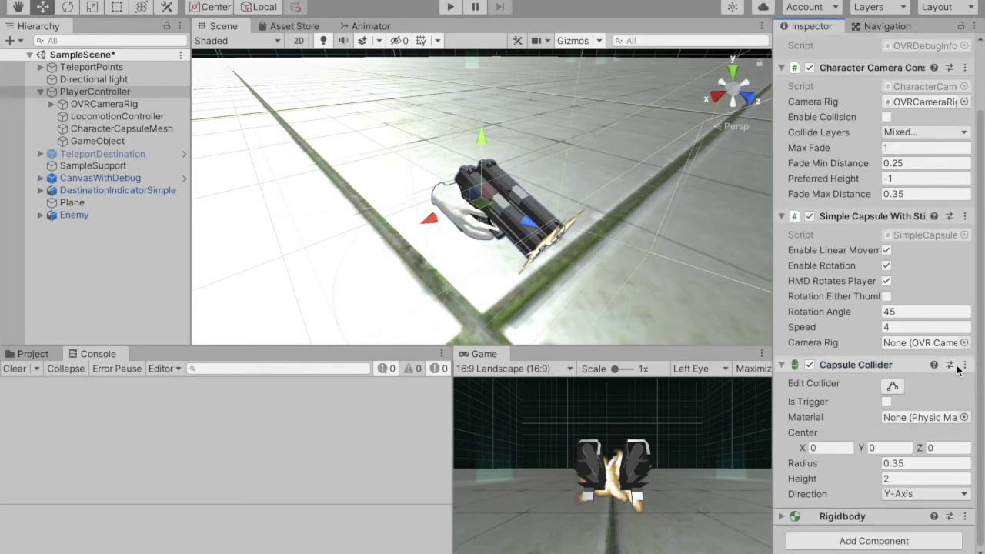
Copy the PlayerController's Capsule Collider as a new component and make it a trigger.
left_click(893, 386)
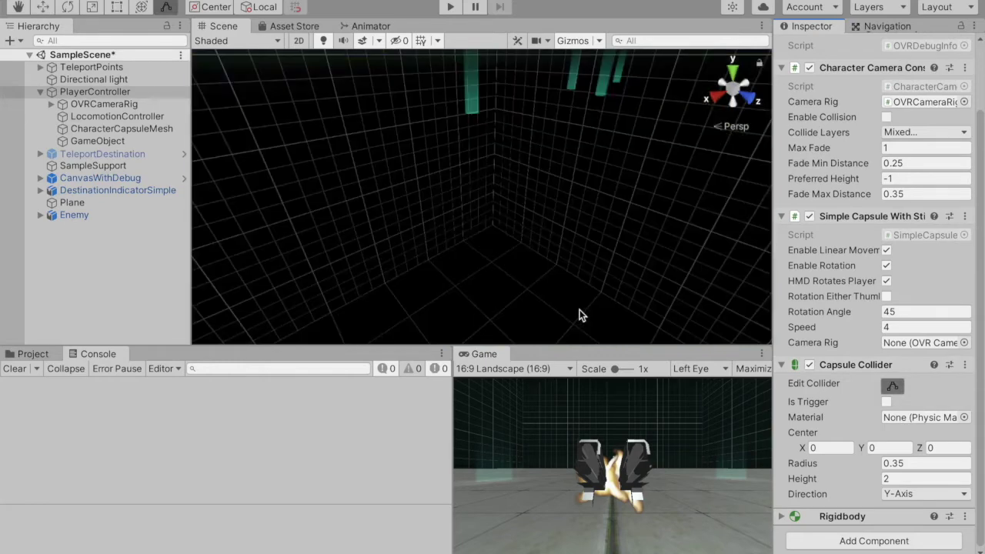
key("f")
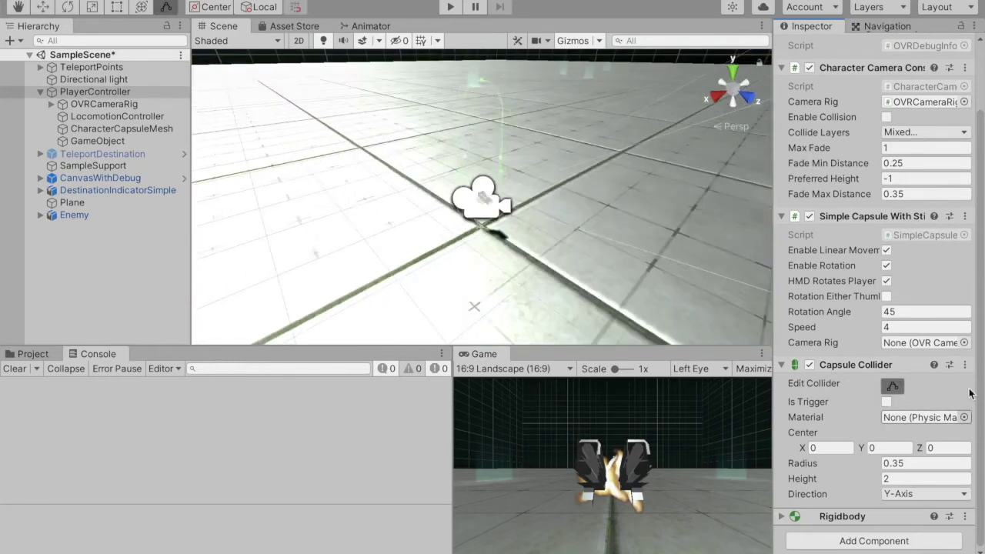
left_click(964, 366)
left_click(958, 440)
left_click(967, 366)
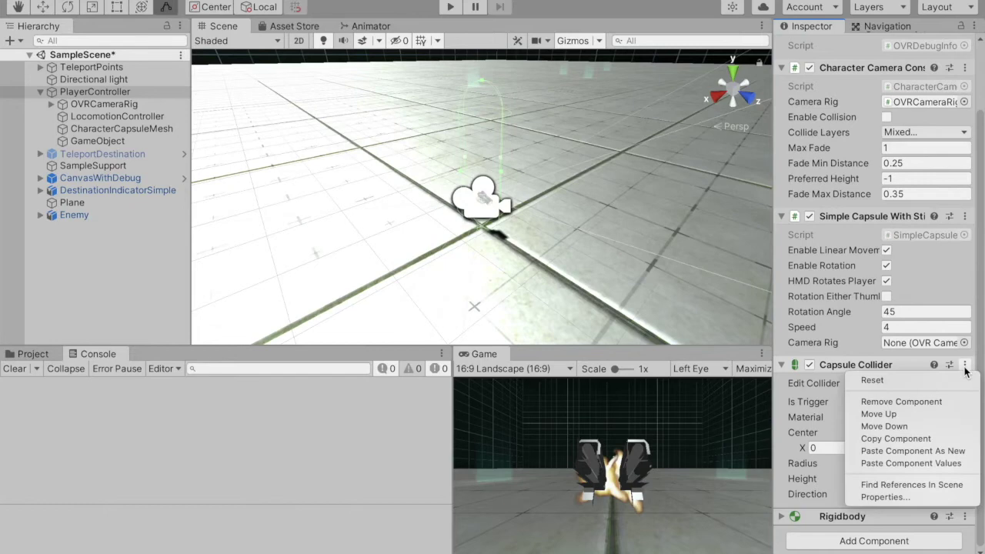
left_click(911, 453)
scroll(893, 452, "down", 3)
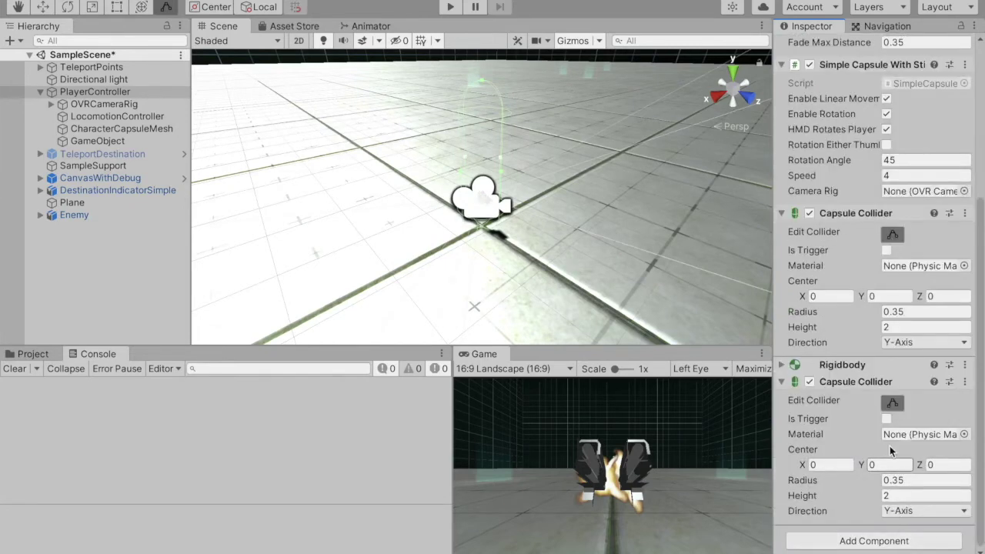
left_click(886, 418)
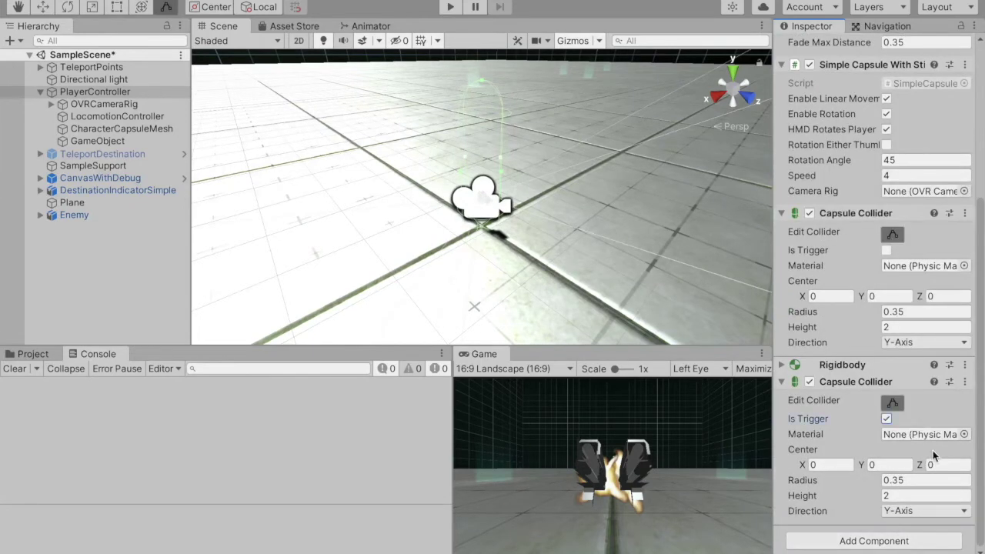
Tag the PlayerController as Player and save the scene.
left_click(782, 366)
scroll(861, 461, "up", 6)
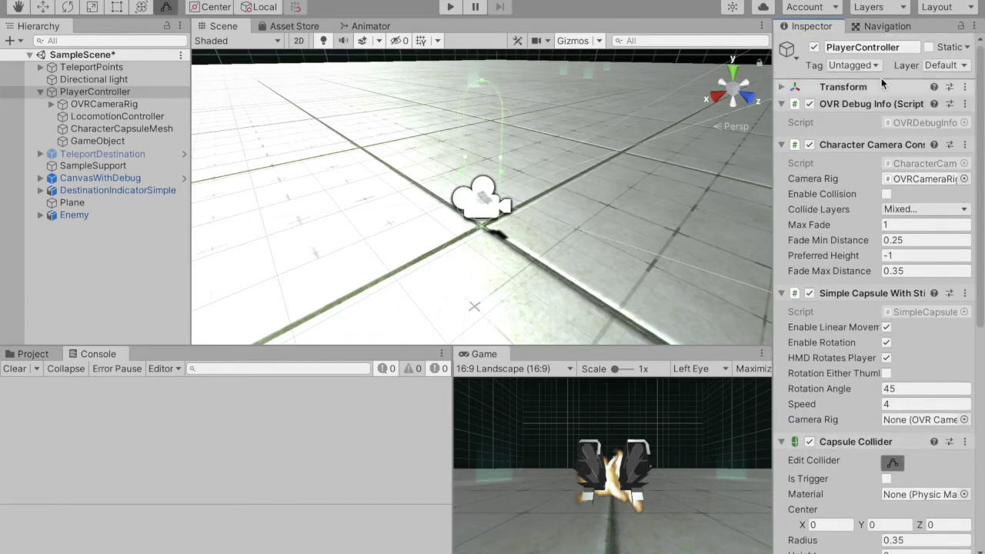
left_click(854, 65)
left_click(945, 103)
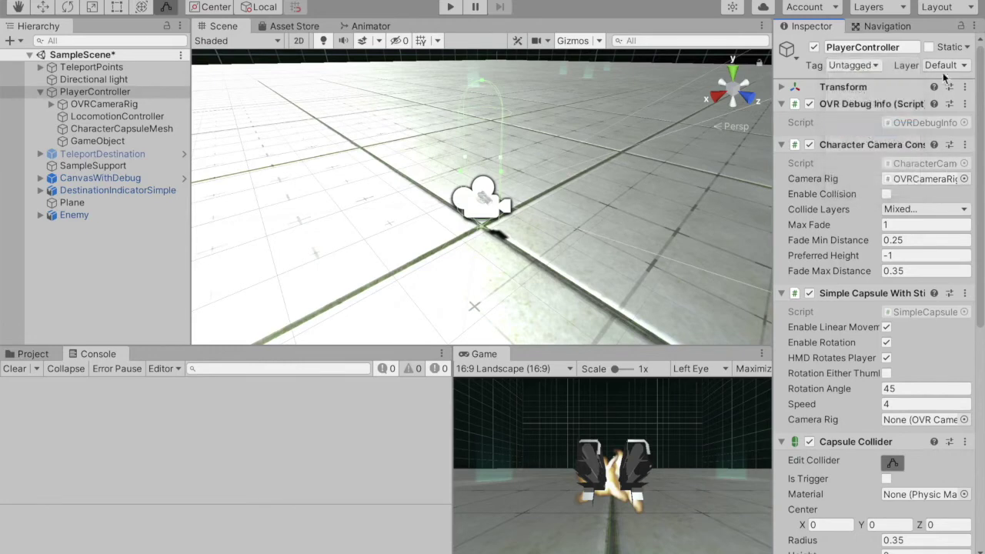
key("ctrl+s")
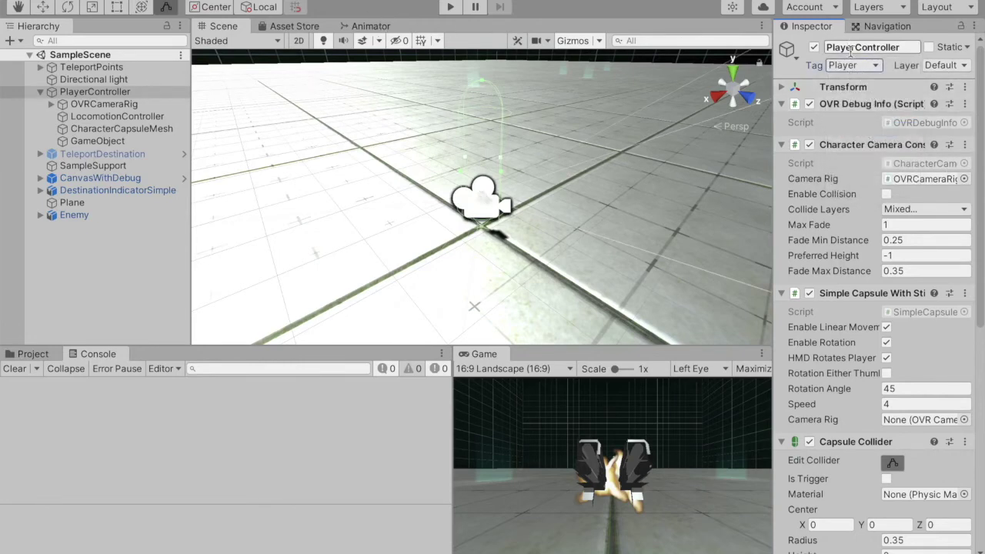
scroll(884, 411, "down", 5)
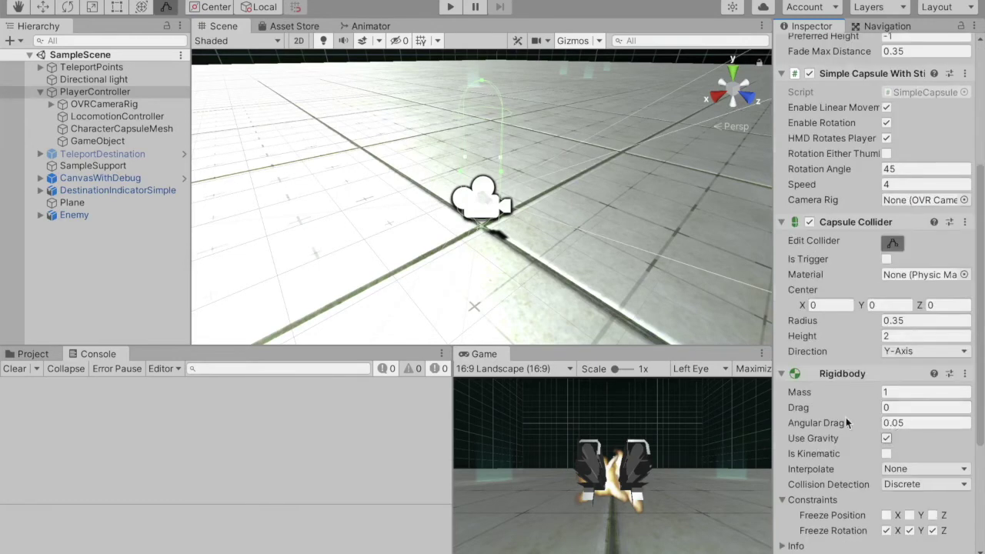
scroll(884, 436, "down", 4)
left_click(886, 419)
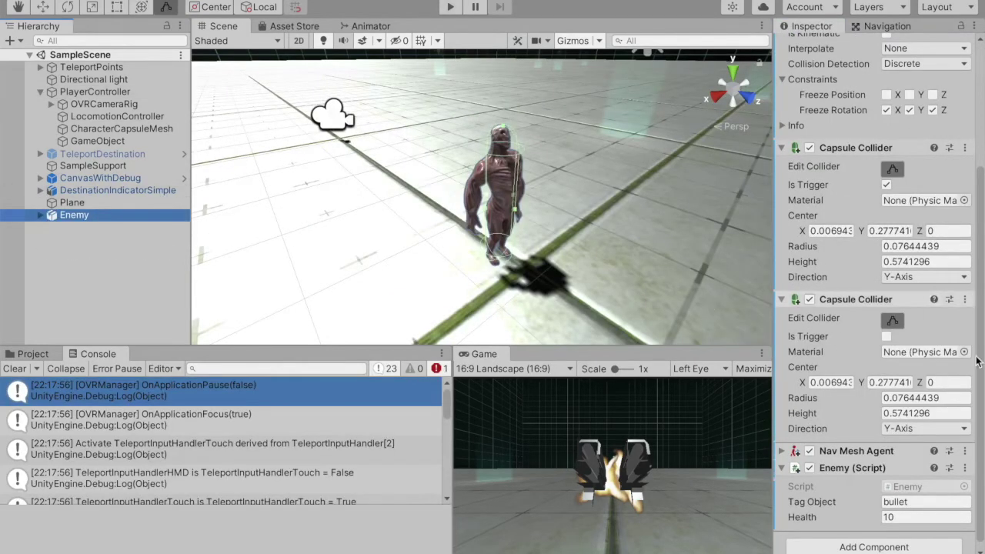
Set the Enemy's Nav Mesh Agent speed to 1.
left_click(782, 451)
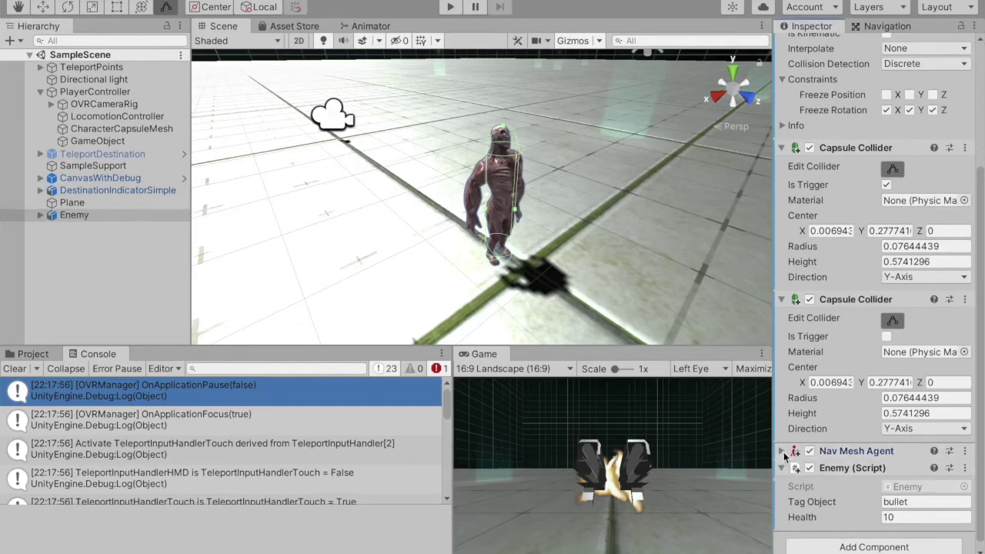
left_click(782, 300)
left_click(782, 148)
left_click(890, 252)
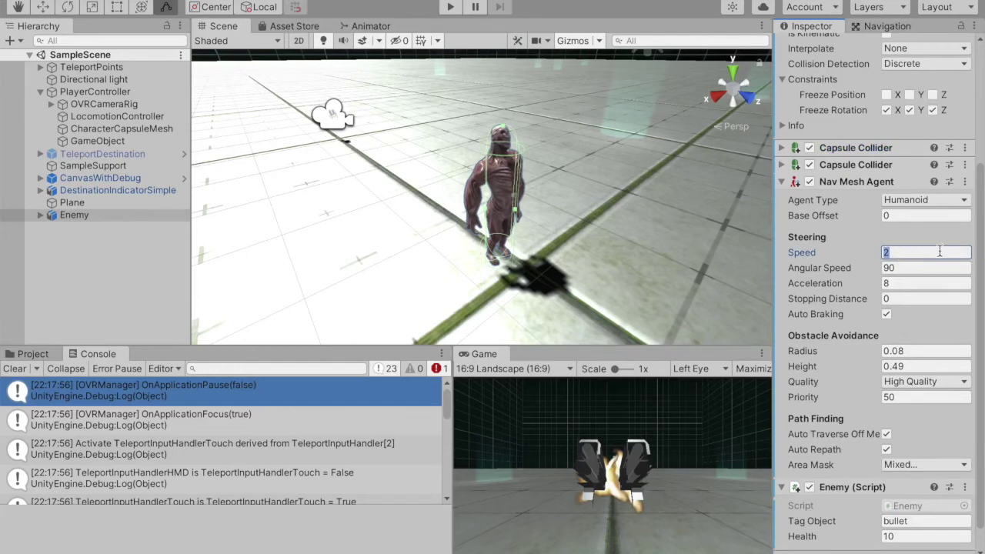
type("1")
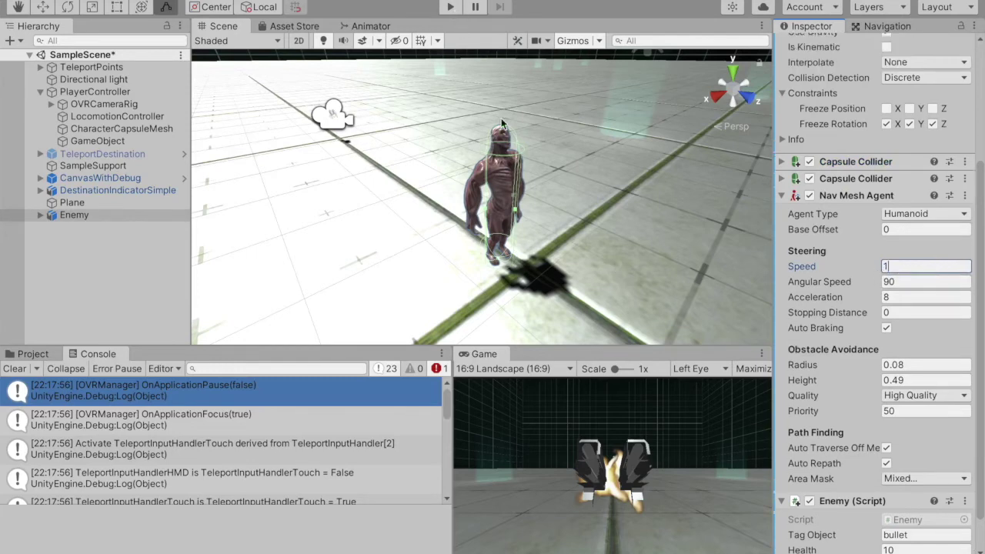
left_click(168, 217)
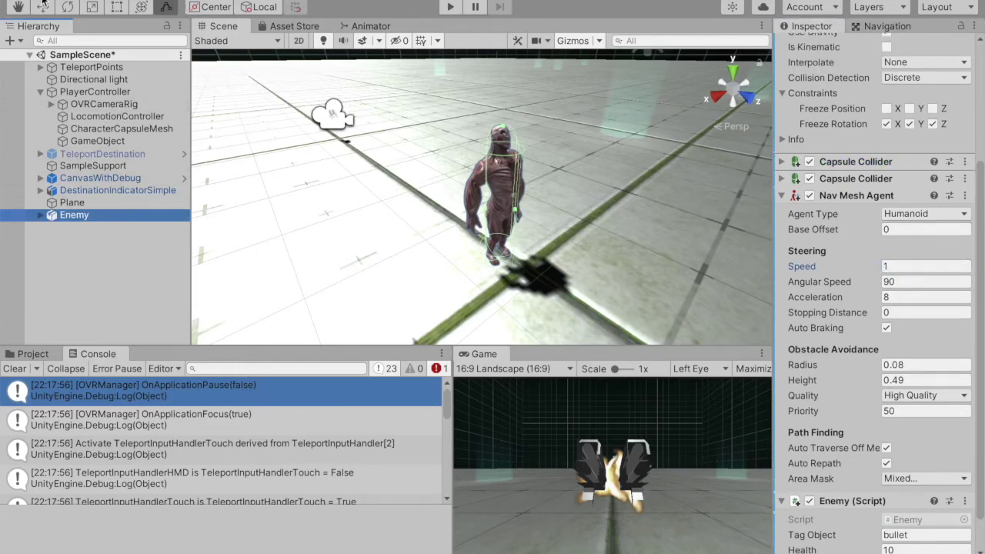
Test-play the scene to watch the zombie walk toward the player, then stop the run.
left_click(43, 6)
scroll(584, 270, "down", 2)
scroll(538, 258, "down", 2)
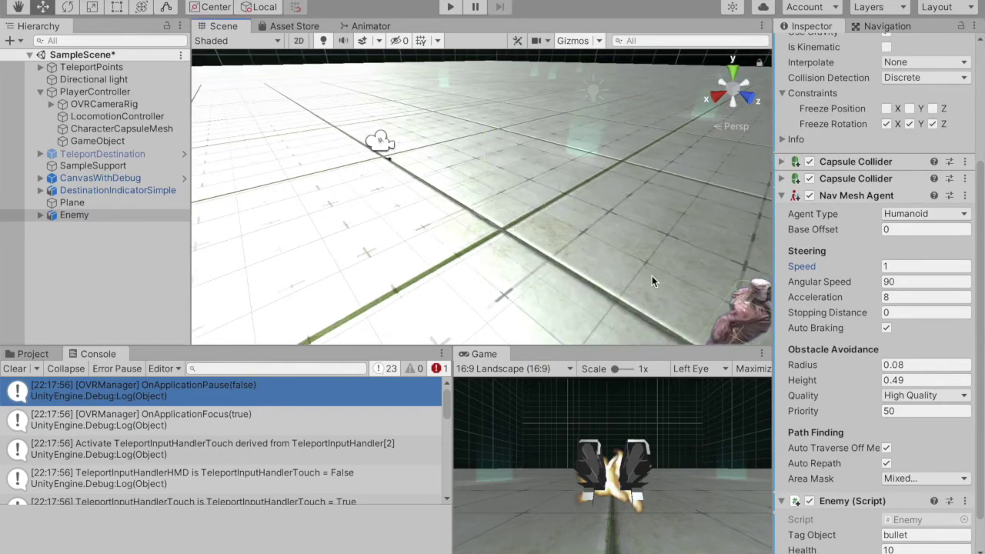
scroll(600, 286, "down", 3)
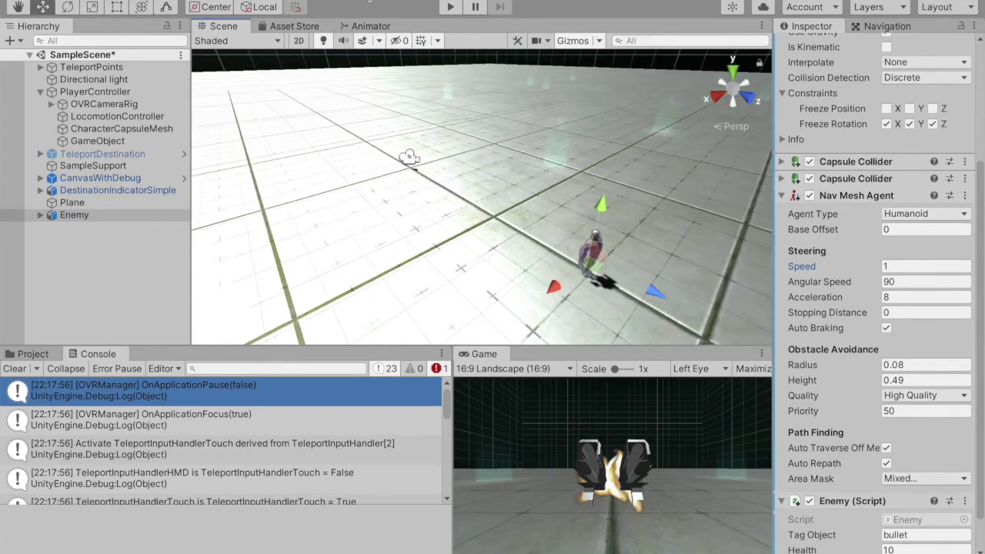
left_click(450, 7)
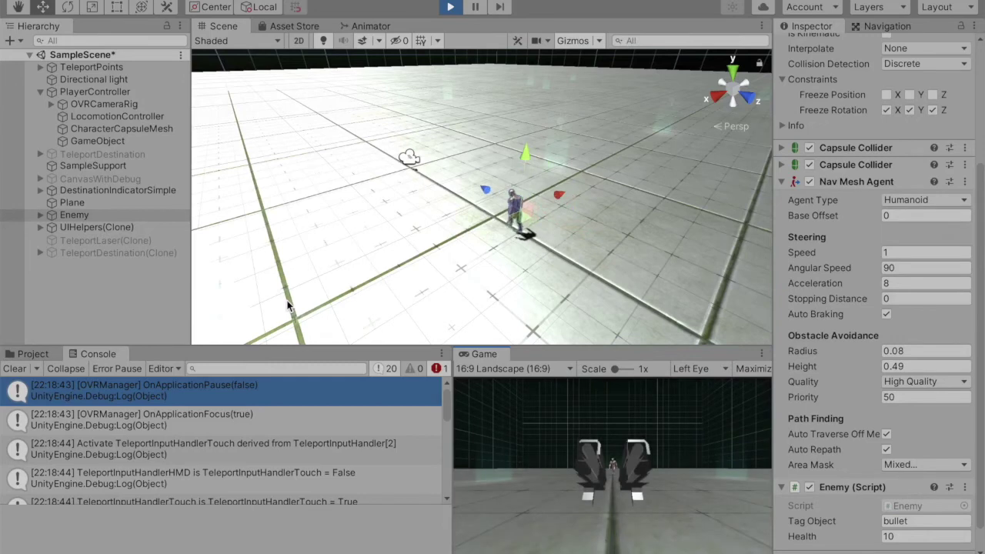
left_click(452, 7)
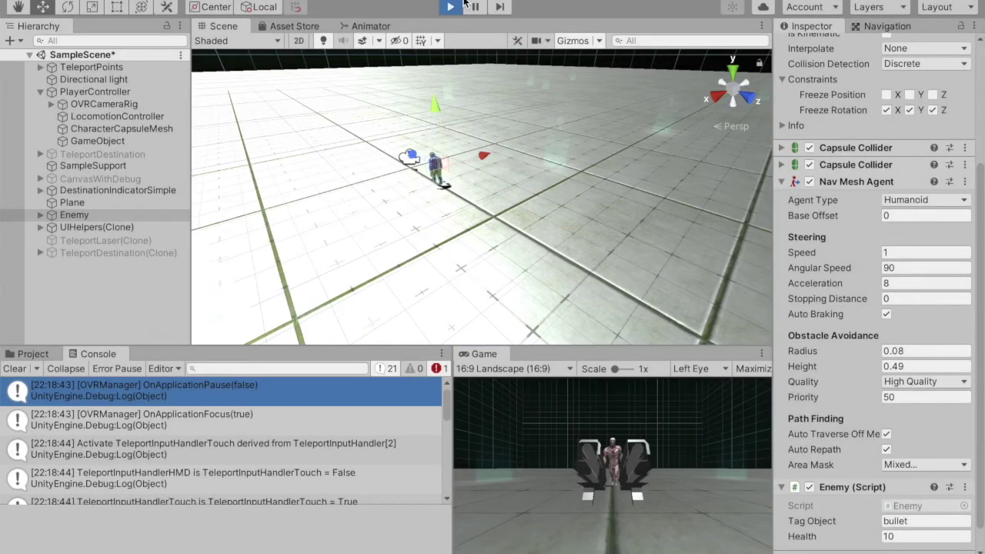
left_click(31, 353)
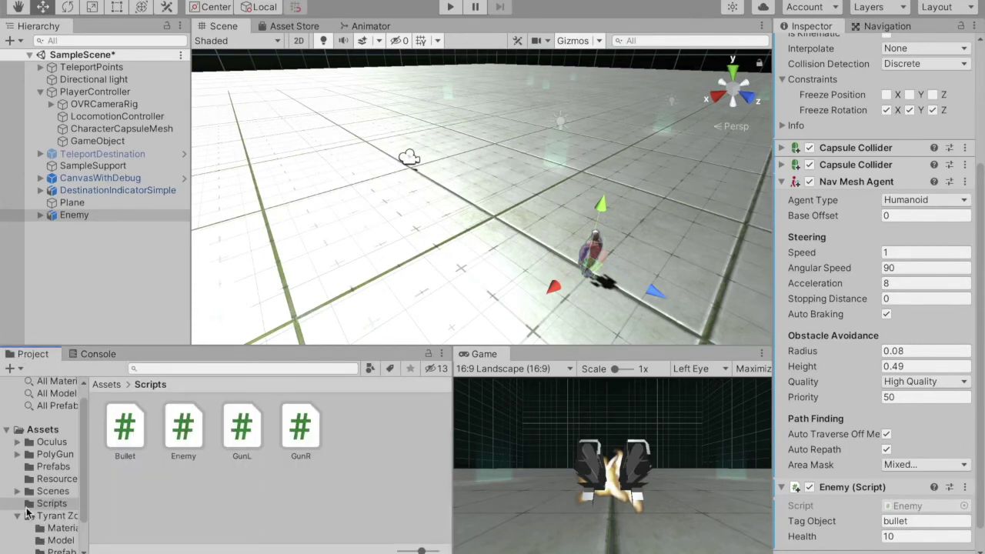
Select the walk02 clip inside the Tyrant Zombie rev Model folder.
left_click(61, 540)
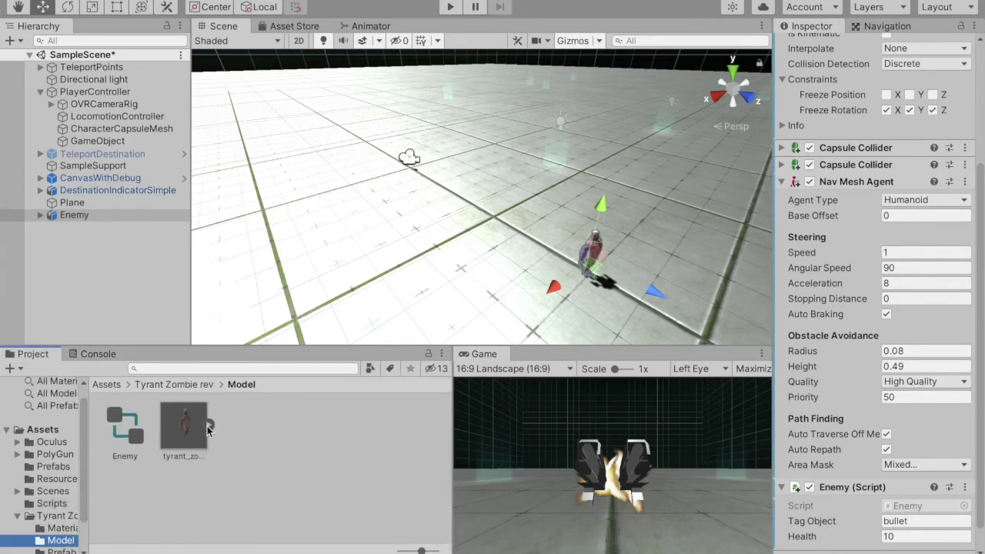
left_click(209, 427)
scroll(399, 508, "down", 2)
left_click(327, 512)
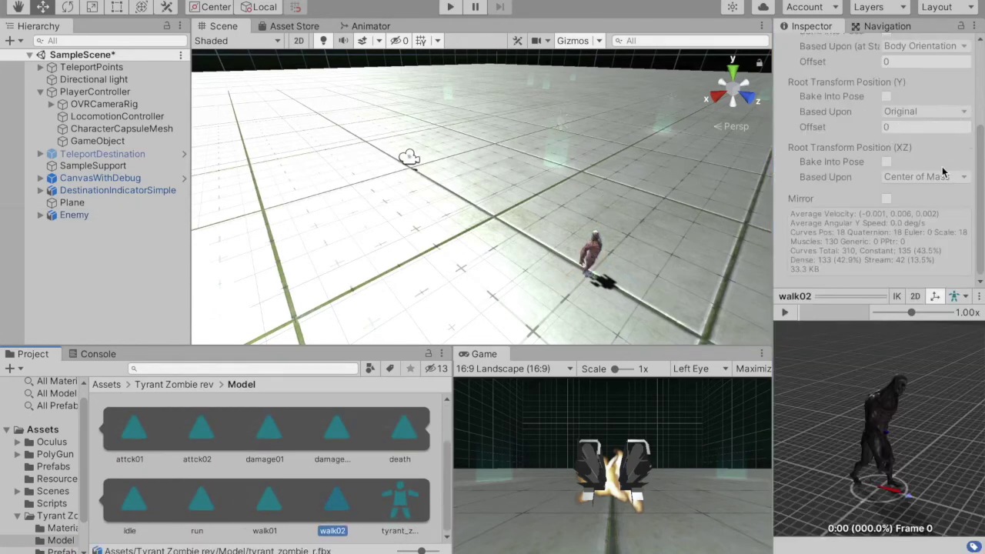
scroll(945, 162, "up", 5)
Enable Loop Time on walk02 and apply, then start an other.gameObject condition in Enemy.cs.
left_click(963, 63)
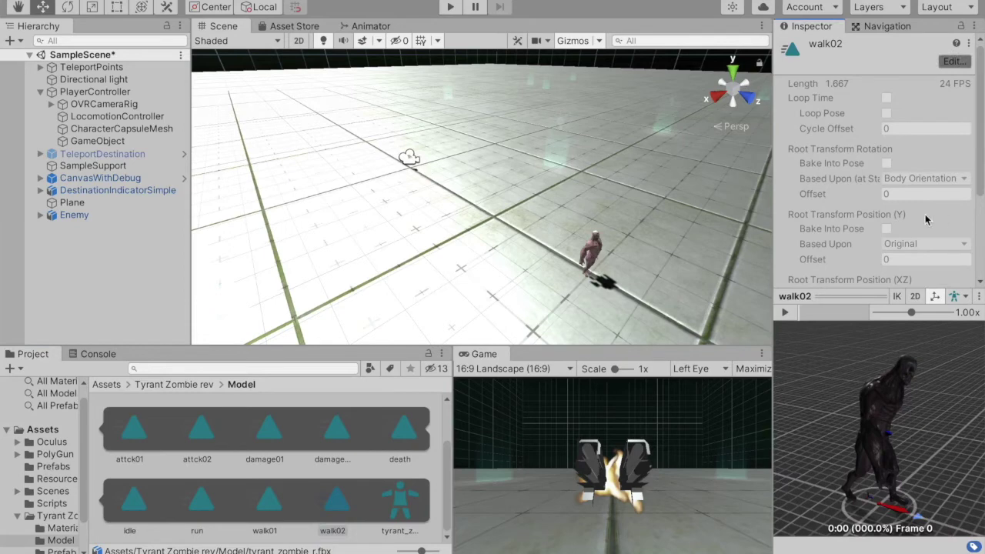
scroll(912, 211, "down", 5)
scroll(905, 192, "down", 5)
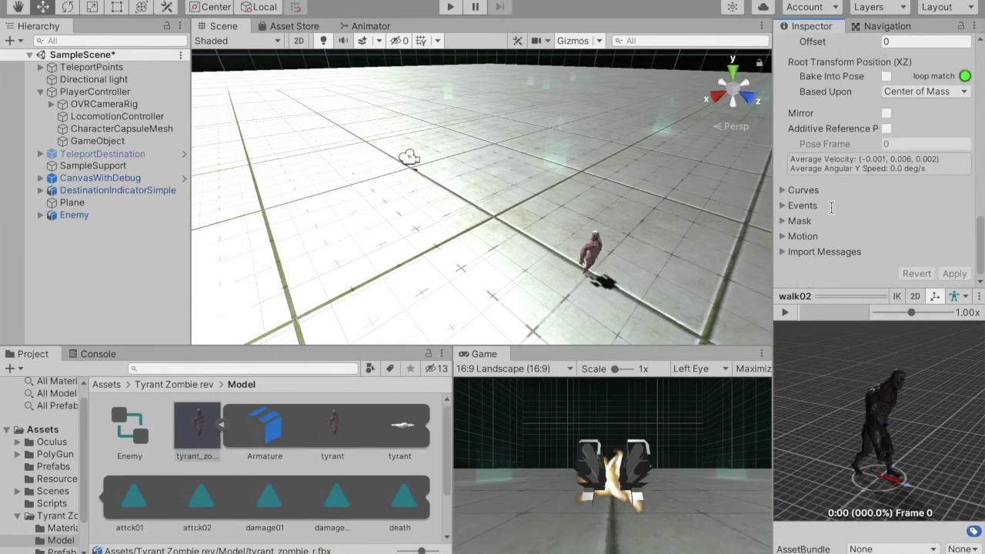
scroll(901, 177, "up", 5)
scroll(896, 158, "up", 1)
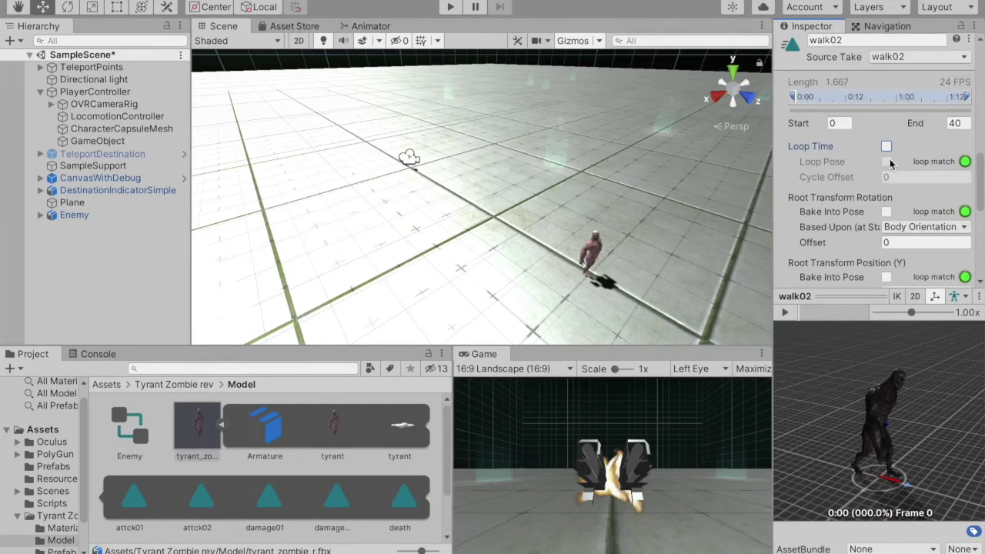
left_click(887, 146)
scroll(854, 253, "down", 5)
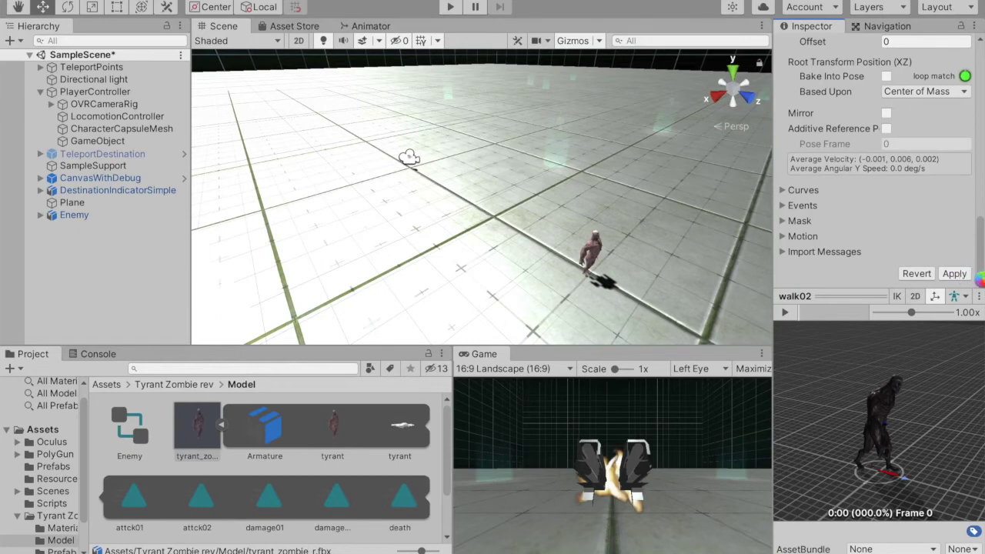
left_click(955, 273)
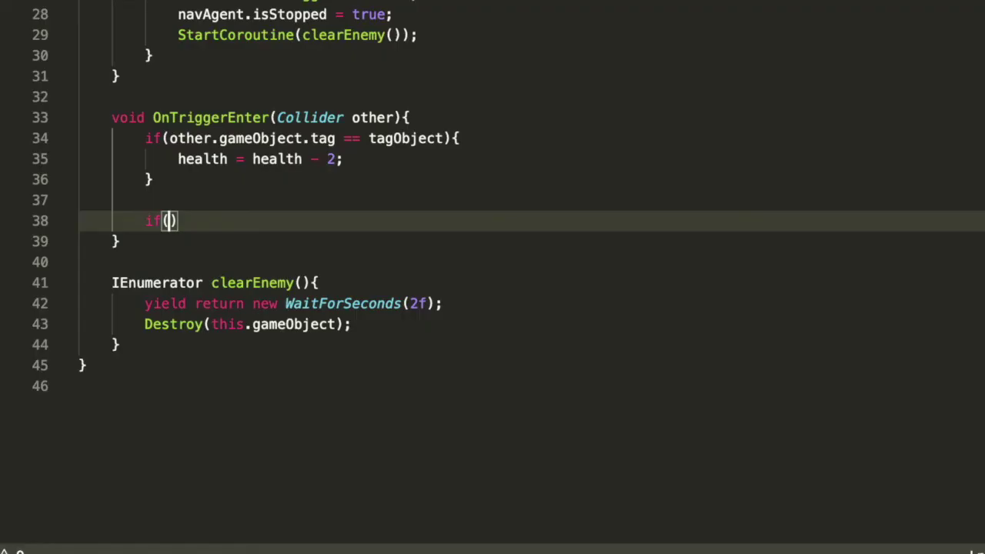
type("other.")
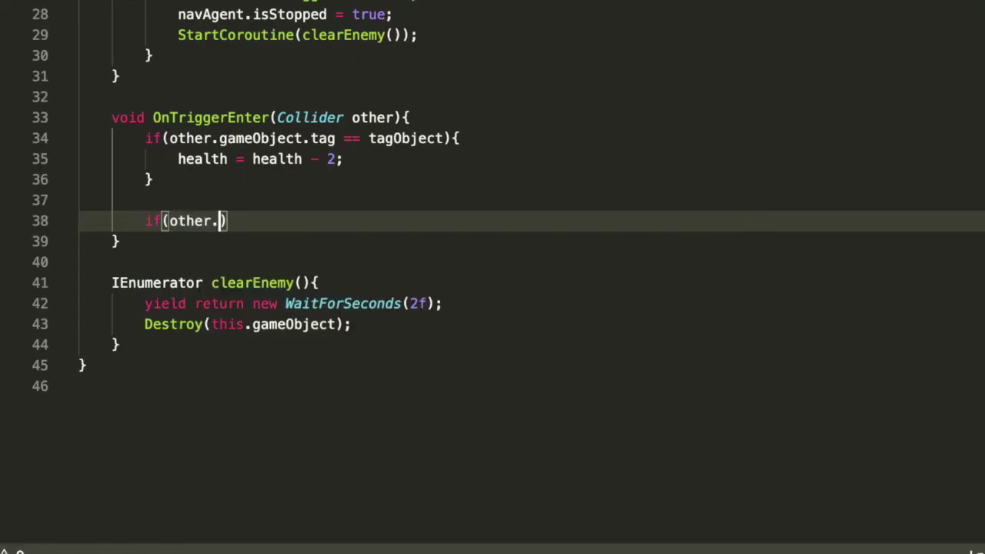
type("gam")
In OnTriggerEnter, set the Attack bool to true when the other object's tag is "Player".
key("Return")
type(".tag == \"Player\"){")
key("Return")
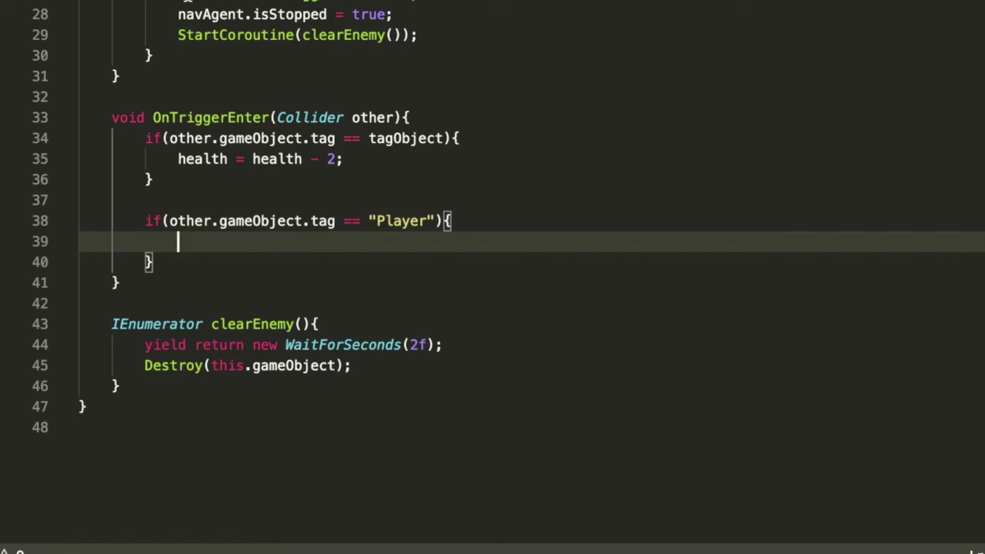
type("animator.")
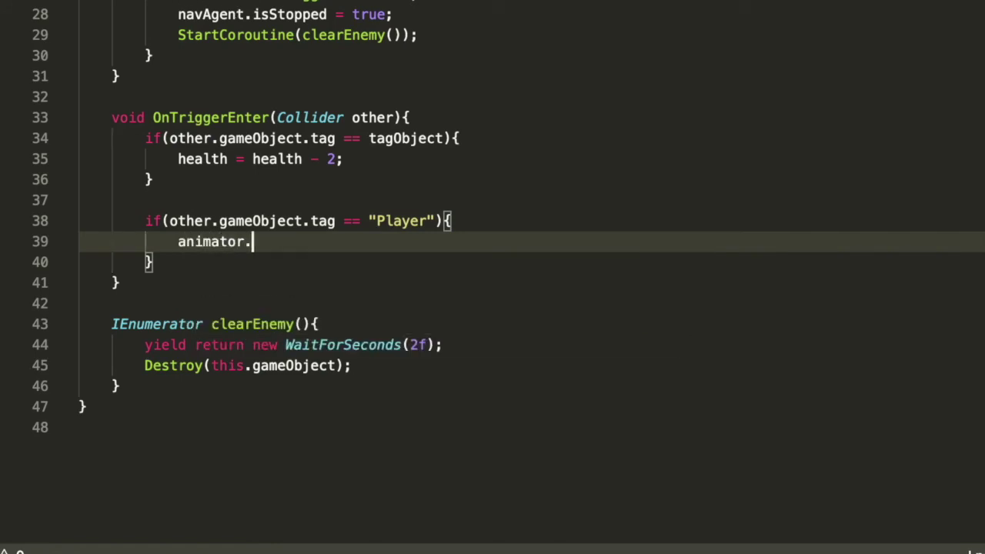
type("SetBool(\"Attack\",true")
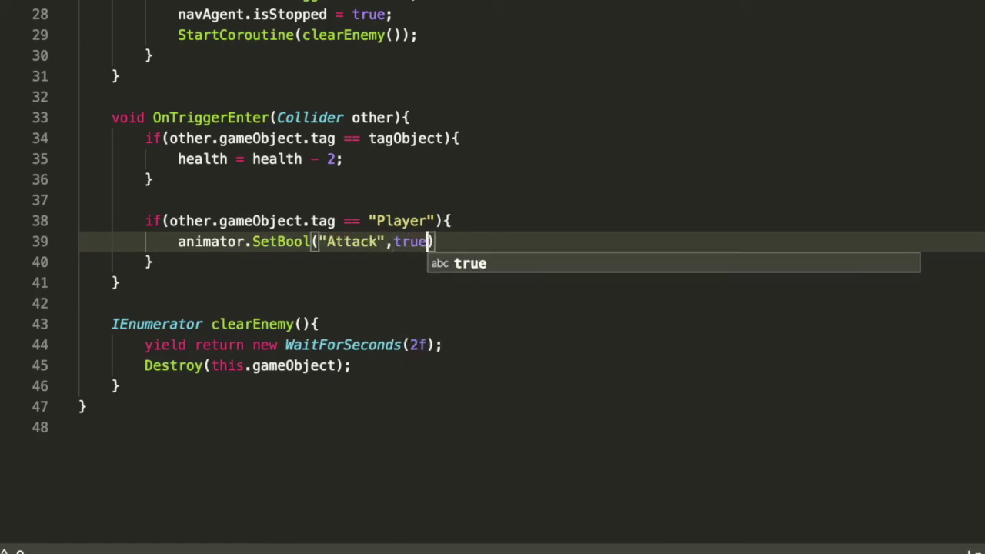
type(");")
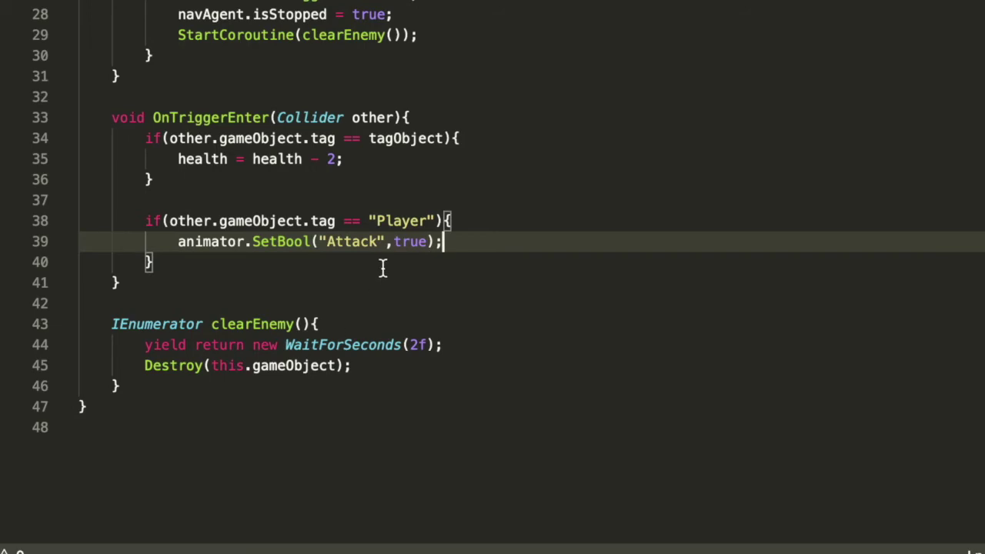
Add an OnTriggerExit(Collider other) method below OnTriggerEnter.
left_click(208, 265)
left_click(213, 277)
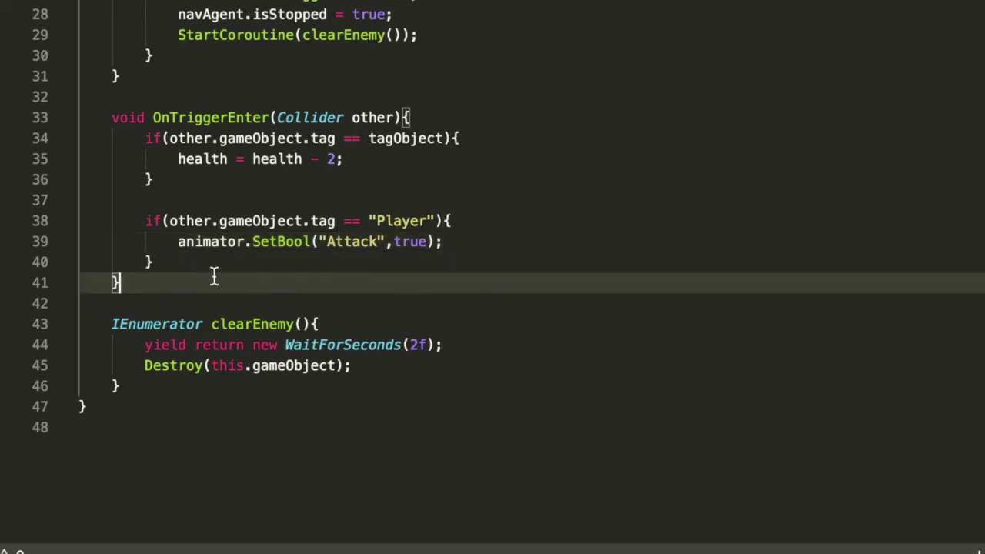
key("Return")
key("Return")
type("void ")
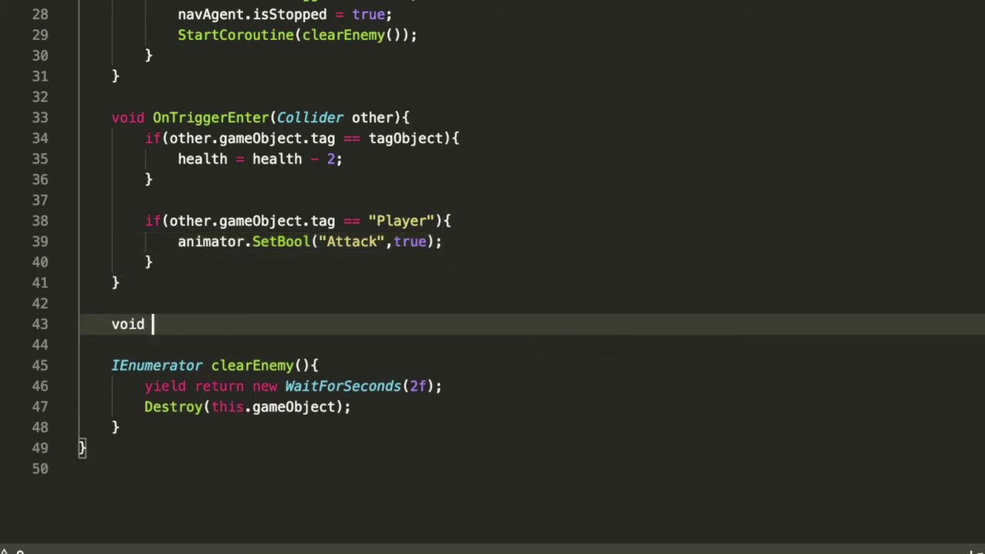
type("OnT")
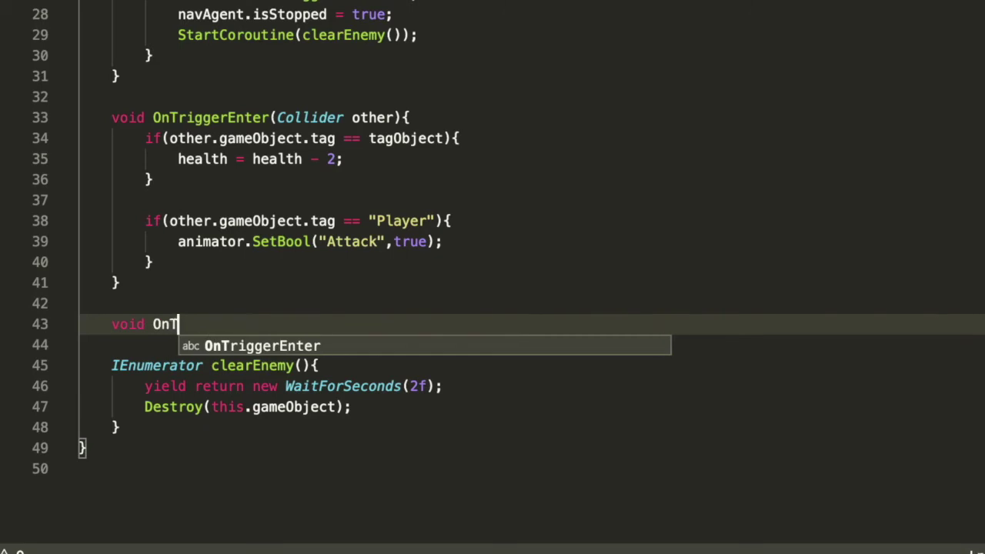
type("riggerExit")
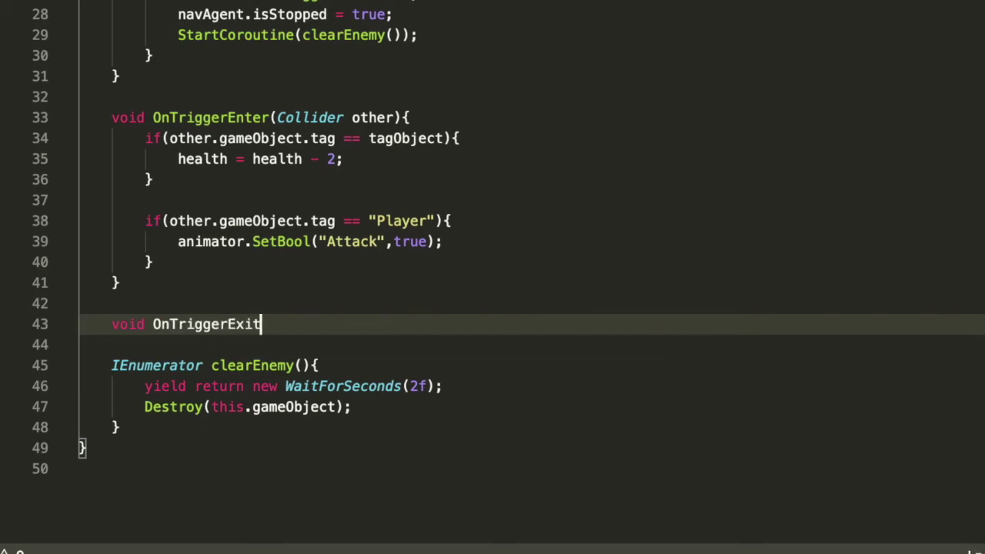
type("()")
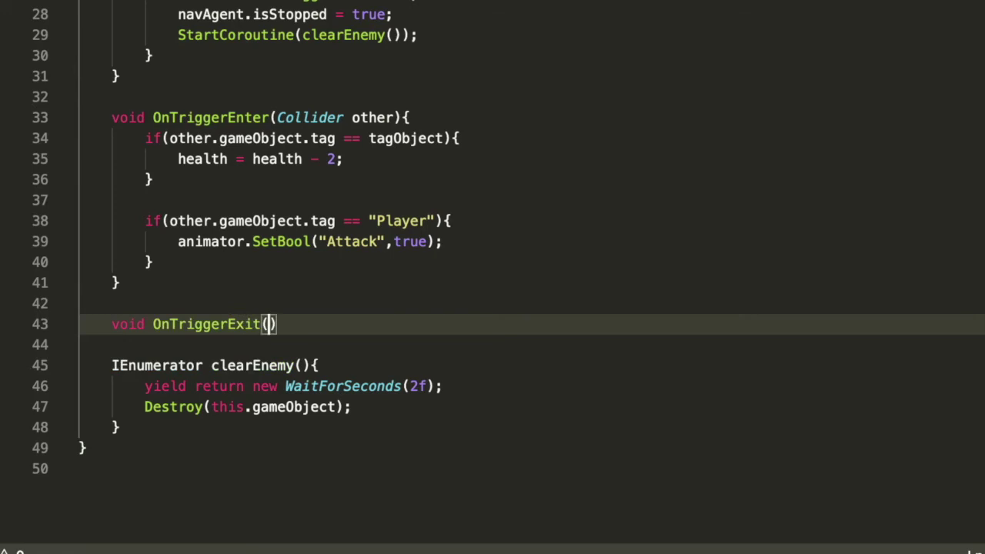
type("Collider other){")
key("Return")
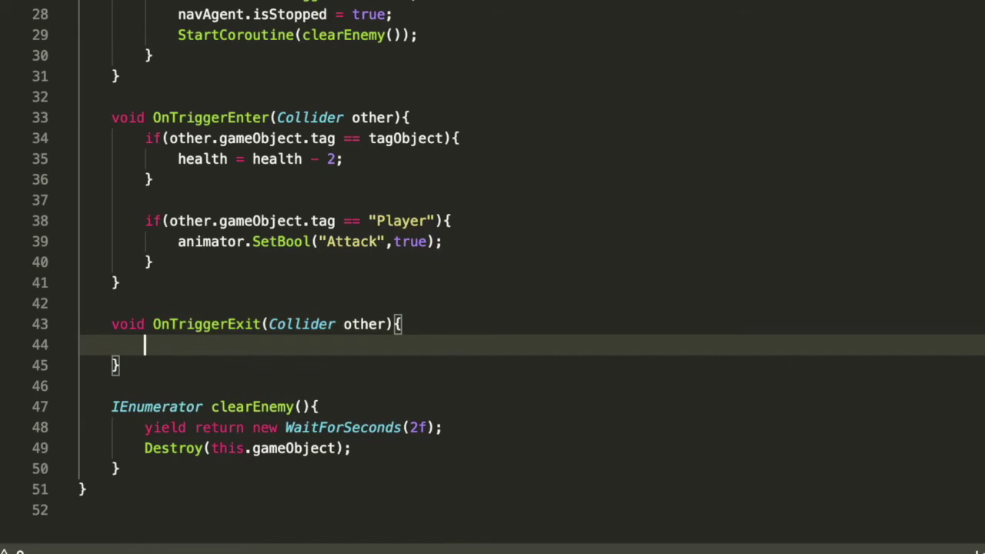
Copy the Player check into OnTriggerExit and change its Attack value to false.
left_click_drag(146, 221, 183, 262)
key("ctrl+c")
left_click(203, 345)
key("ctrl+v")
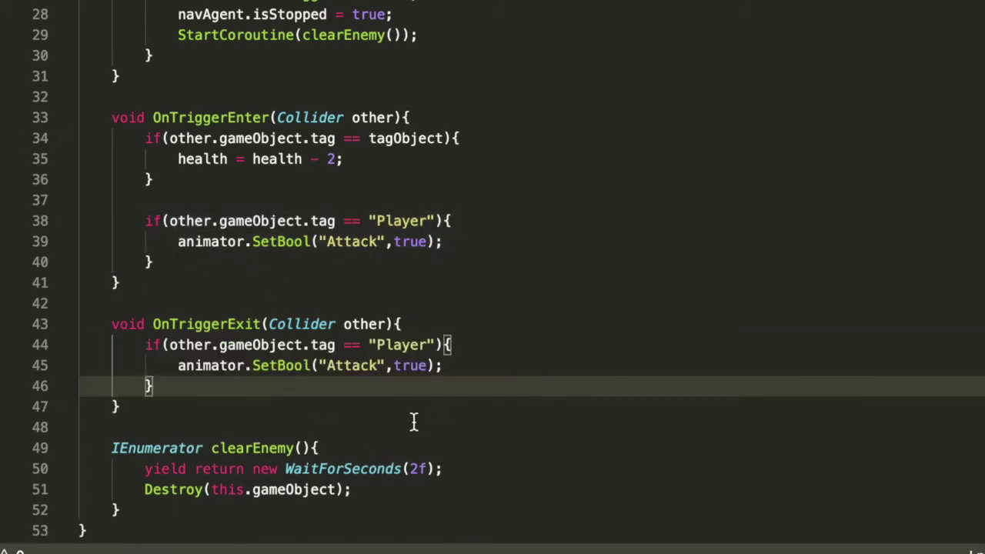
double_click(407, 367)
type("false")
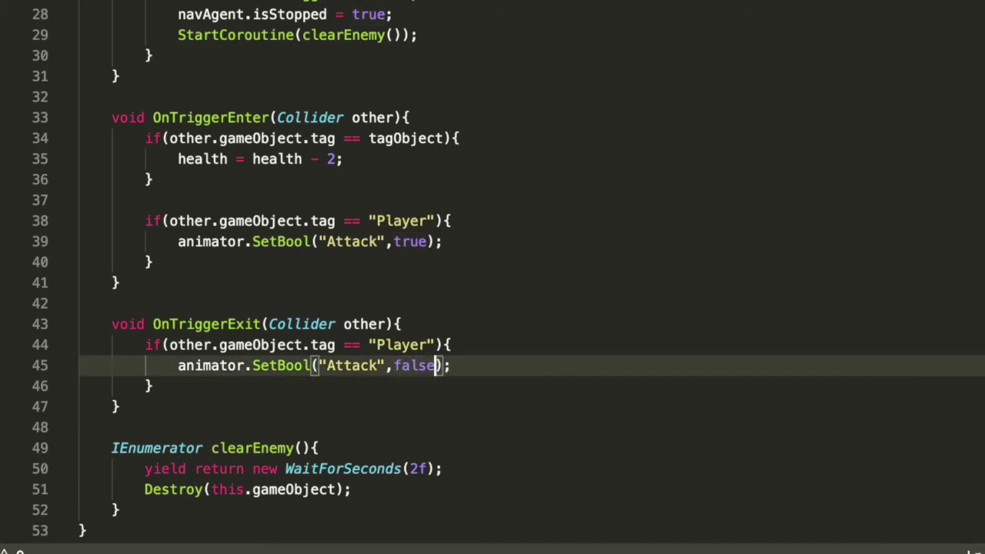
left_click(548, 261)
left_click(559, 302)
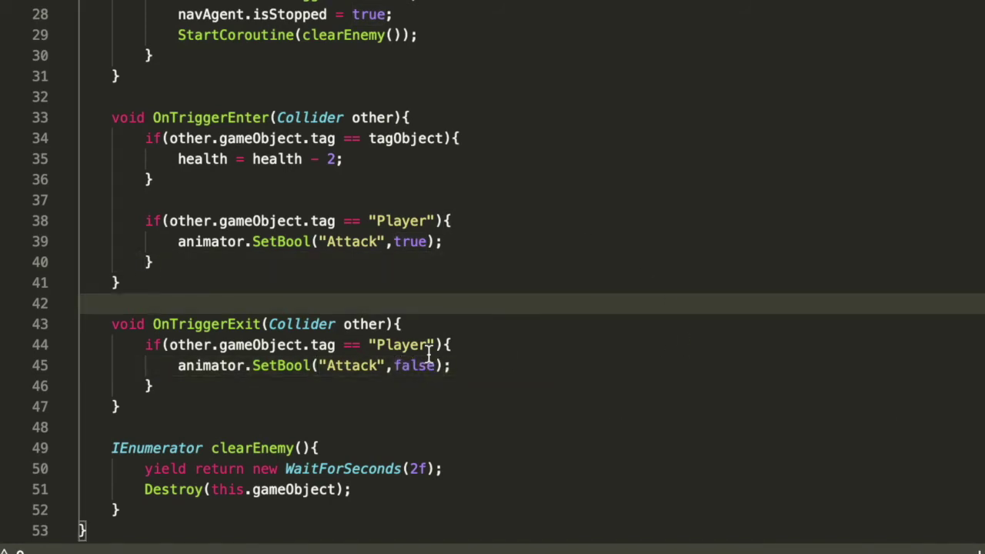
left_click(350, 392)
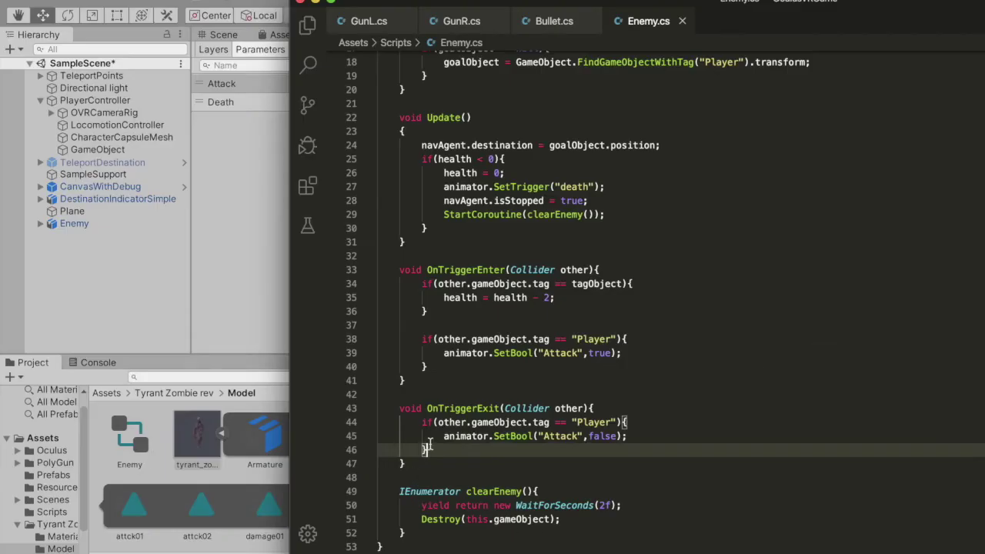
Return to Unity showing the Enemy animator's Base Layer with Attack and Death parameters.
left_click(236, 280)
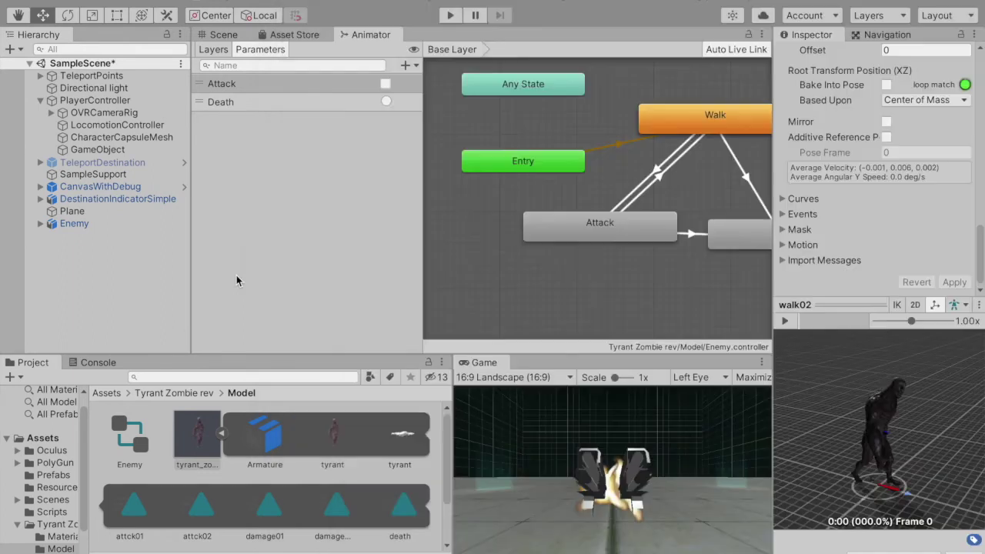
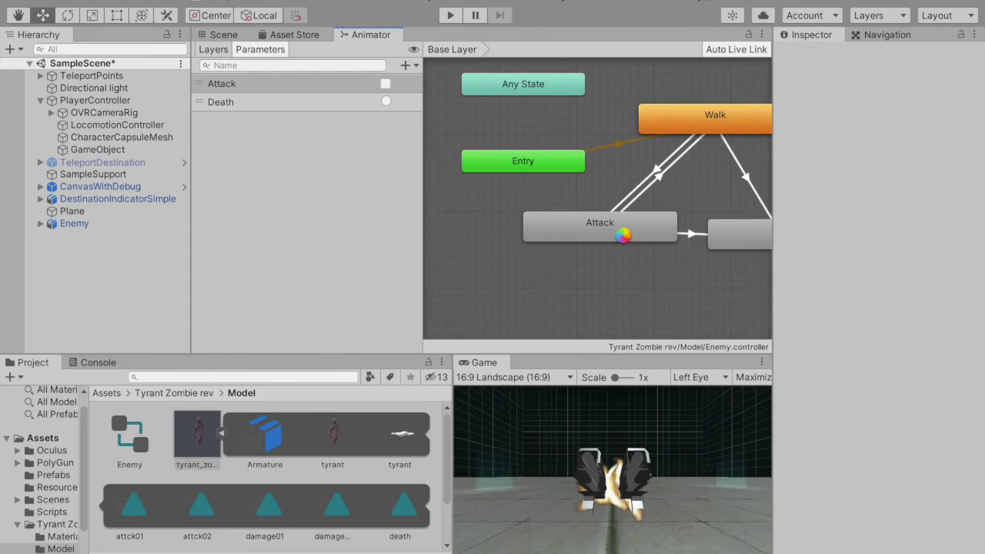
Find the attck02 clip used by the Attack state and open its animation import settings.
left_click(624, 240)
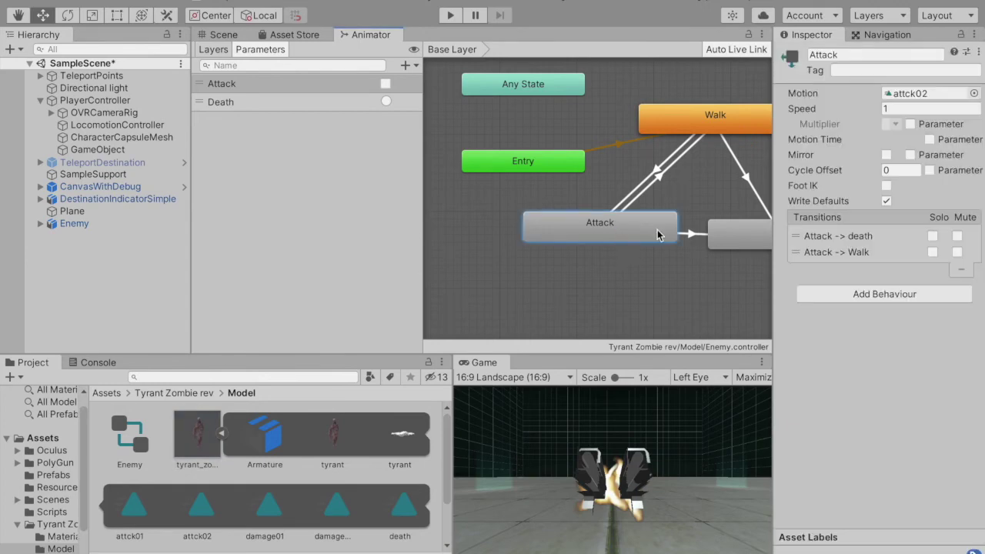
left_click(198, 511)
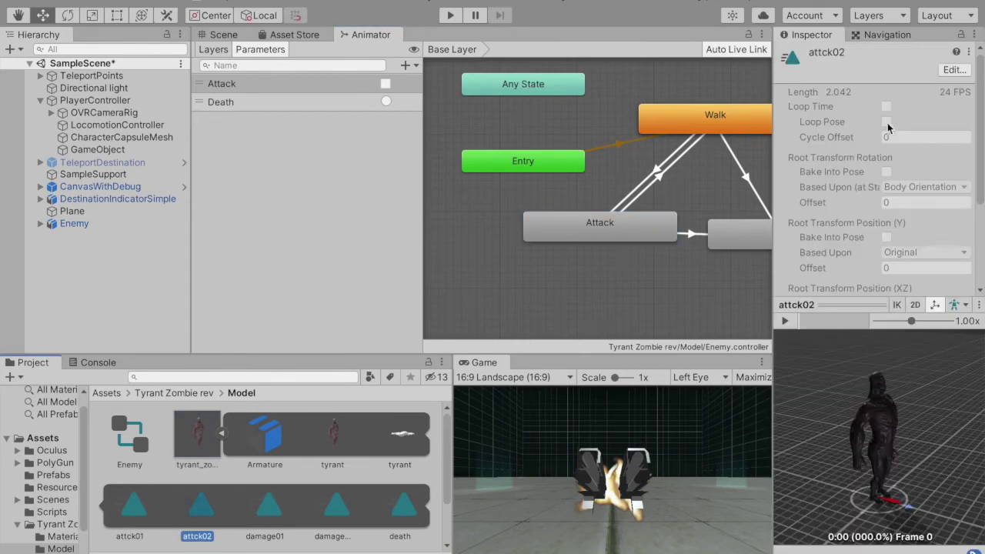
left_click(952, 70)
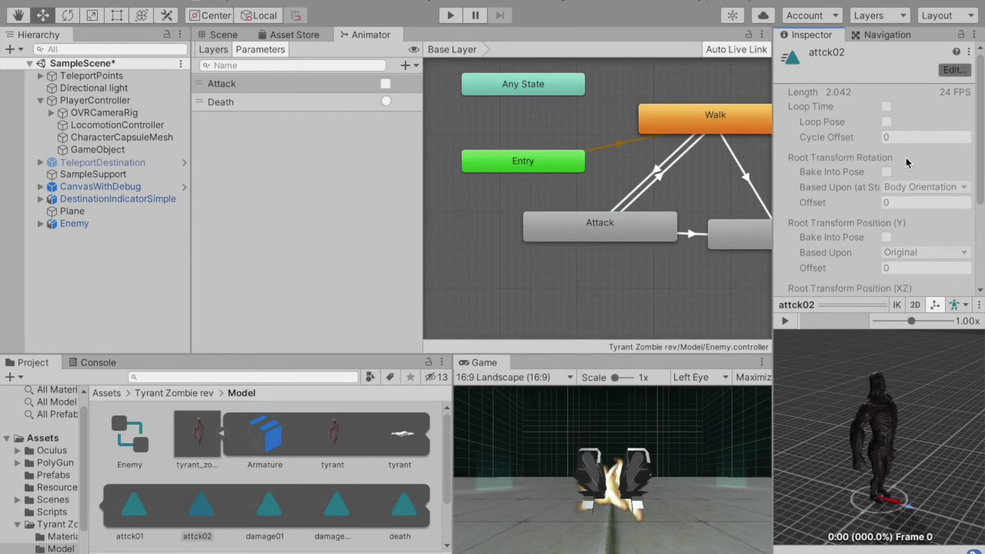
scroll(855, 229, "down", 1)
scroll(852, 228, "down", 1)
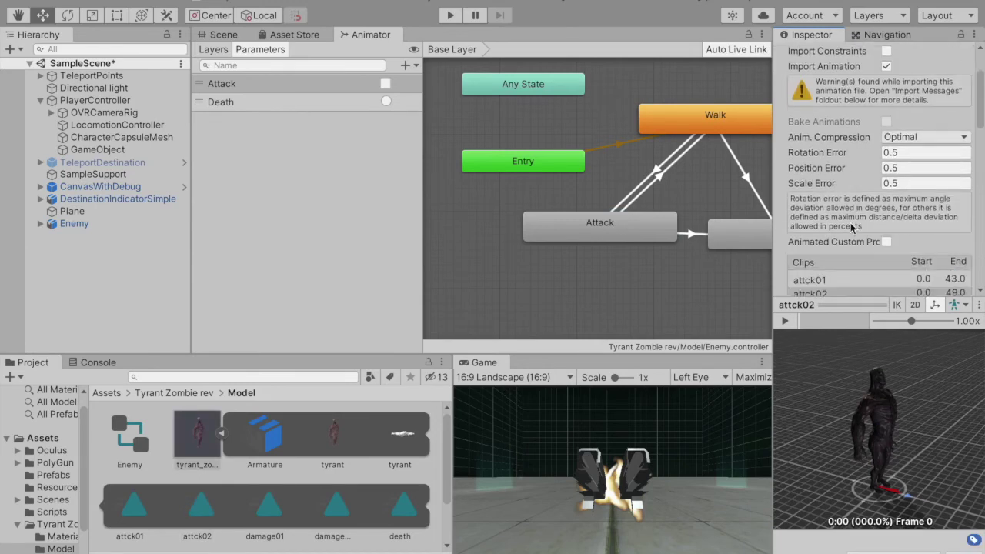
scroll(852, 227, "down", 3)
scroll(852, 227, "down", 6)
scroll(853, 227, "down", 5)
scroll(852, 227, "up", 1)
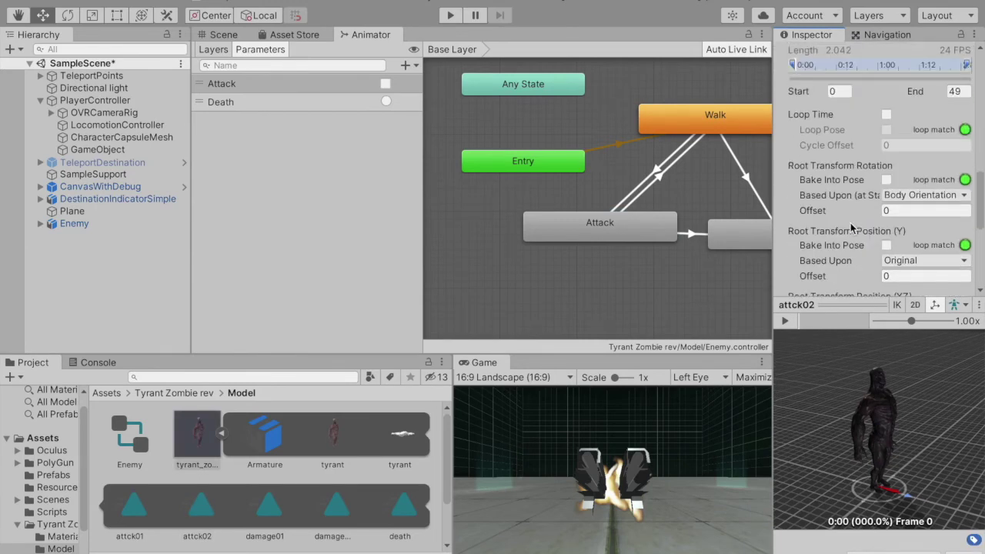
Enable Loop Time and Loop Pose on attck02, apply, and return to the Scene view.
left_click(887, 115)
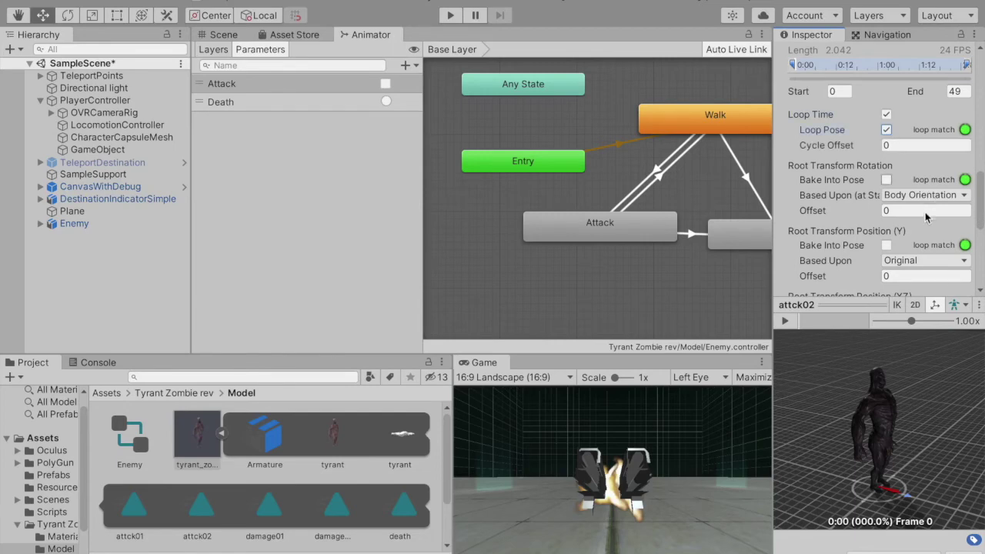
scroll(893, 185, "down", 5)
left_click(961, 284)
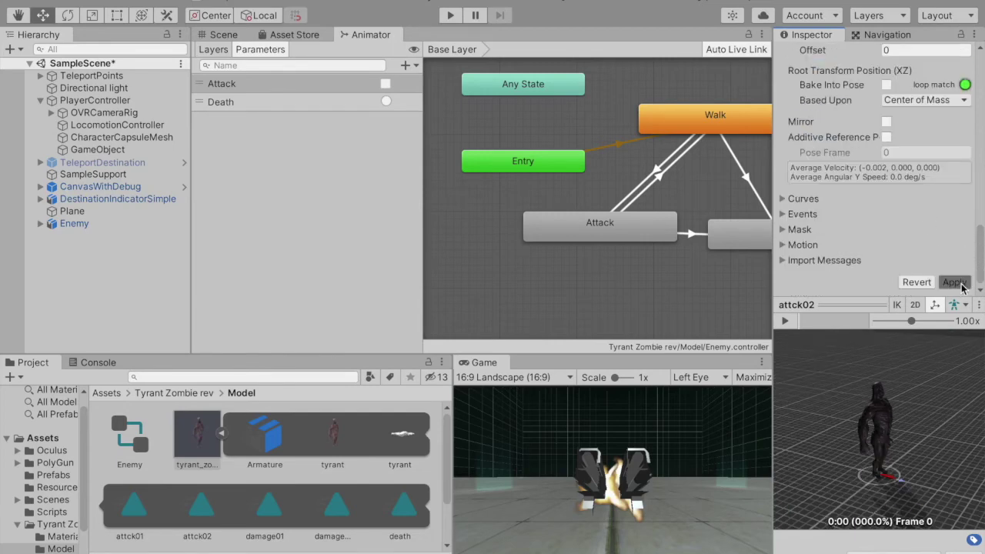
left_click(223, 34)
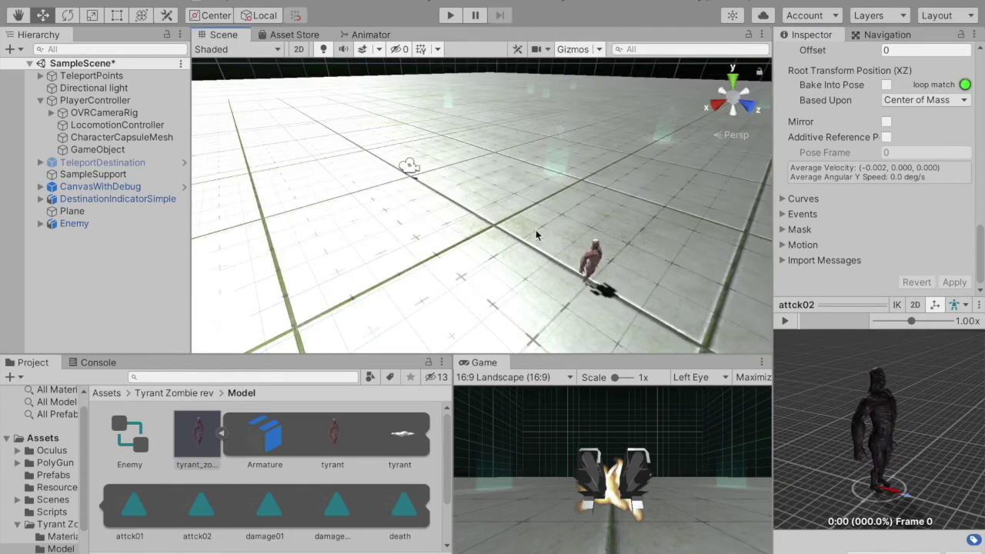
Create a 3D Cube from the Hierarchy and nudge it slightly along the X axis.
right_click(97, 293)
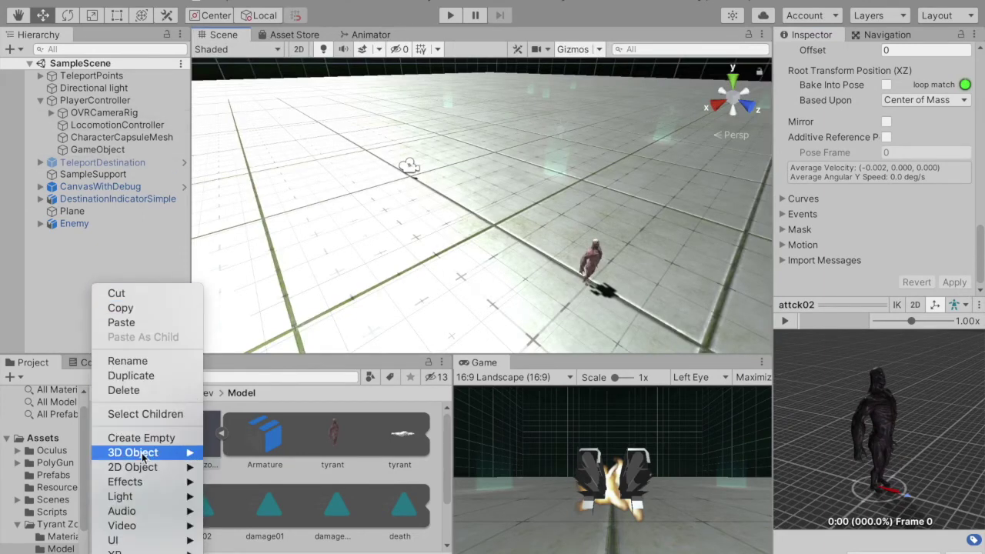
mouse_move(154, 452)
left_click(233, 408)
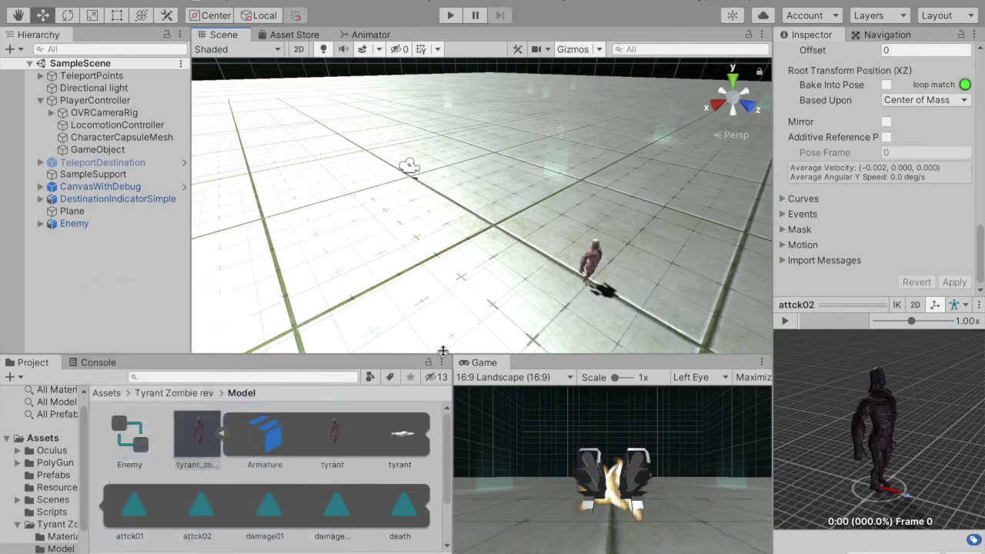
left_click_drag(431, 228, 506, 241)
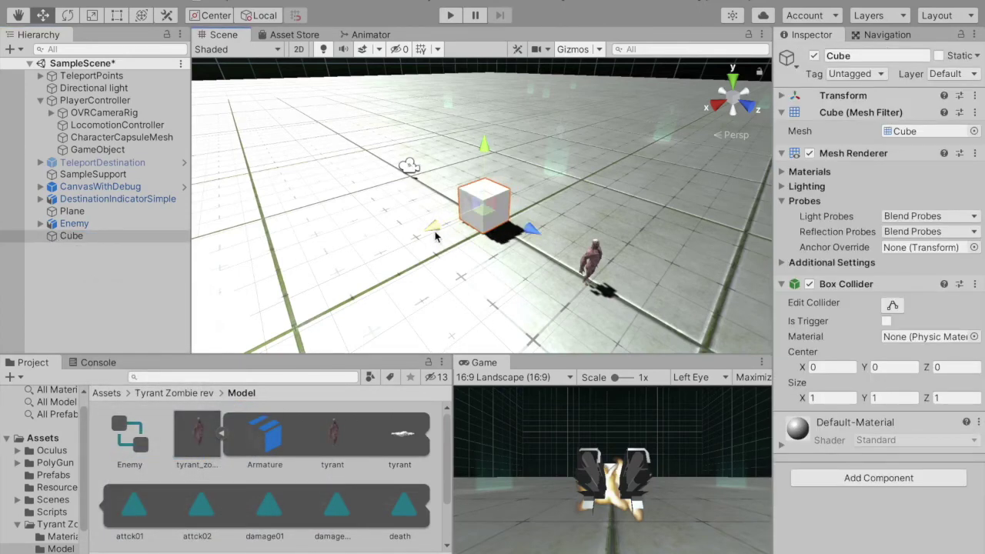
Add a box-shaped Nav Mesh Obstacle component (size 1×1×1) to the Cube.
left_click(102, 237)
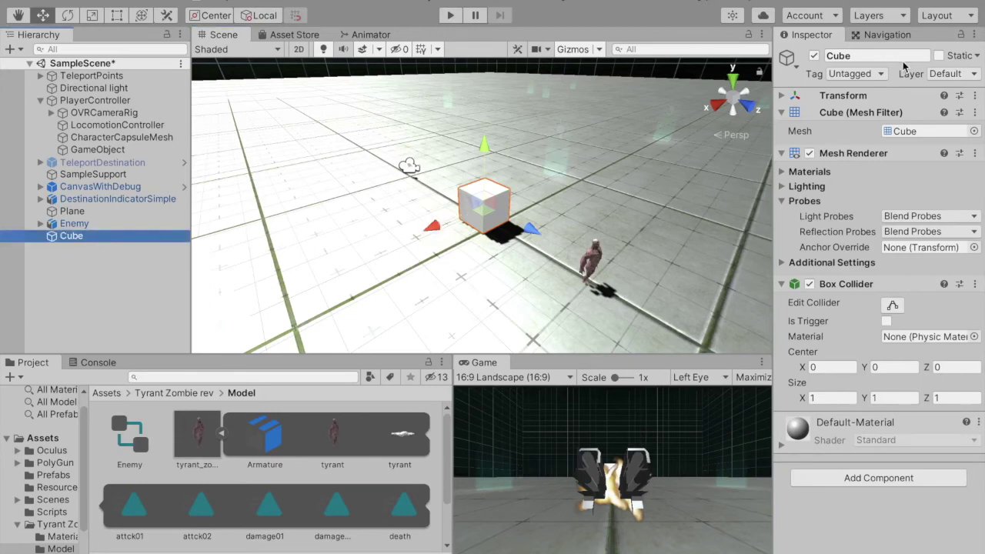
left_click(782, 284)
left_click(812, 202)
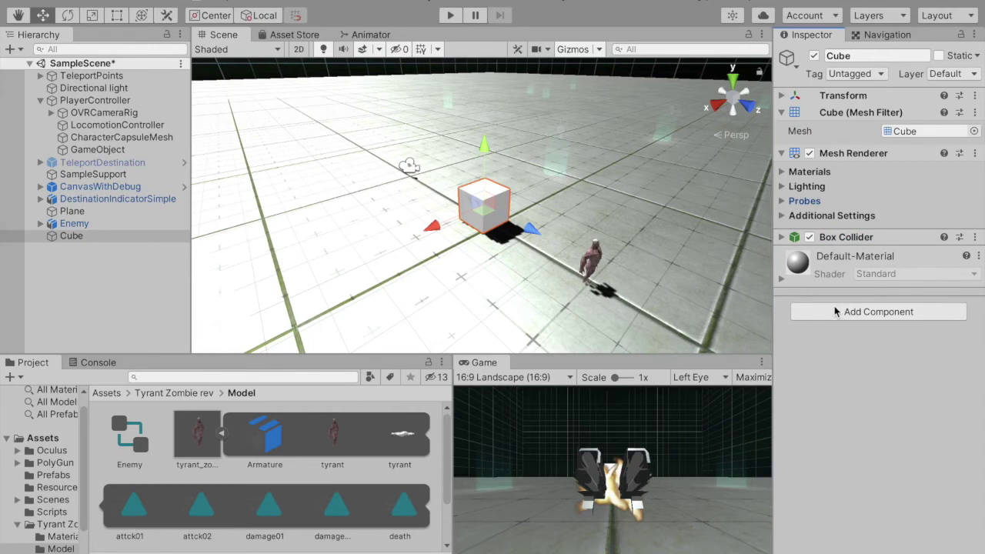
left_click(875, 313)
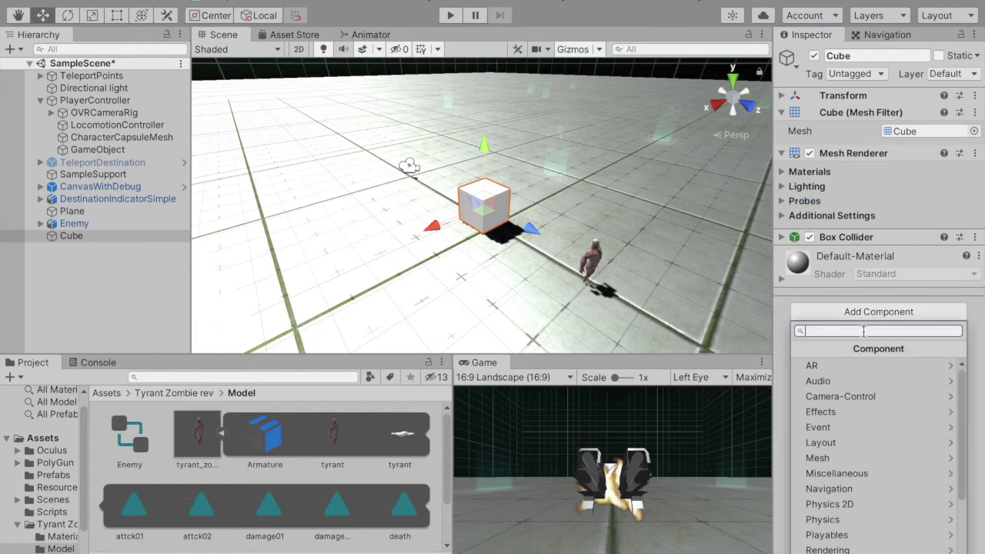
left_click(860, 490)
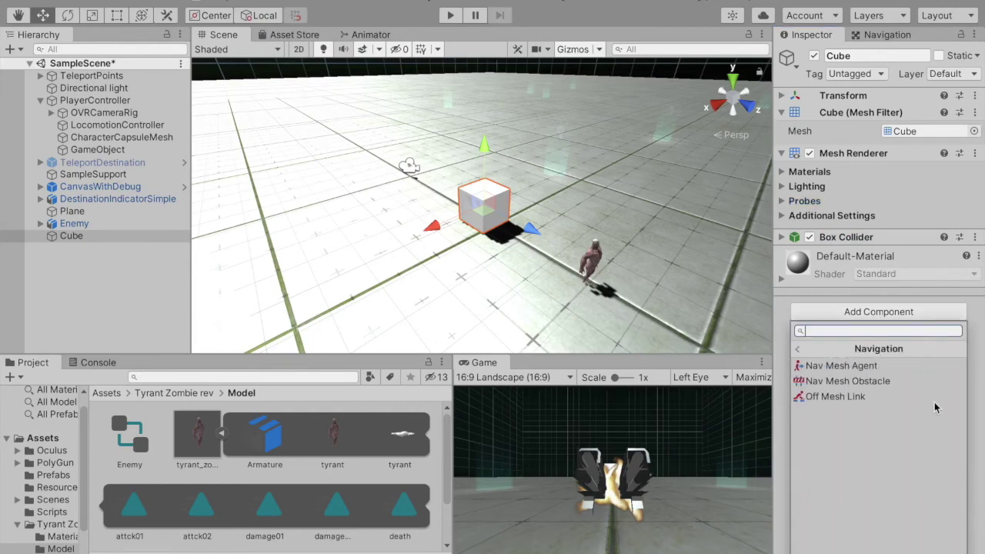
left_click(876, 382)
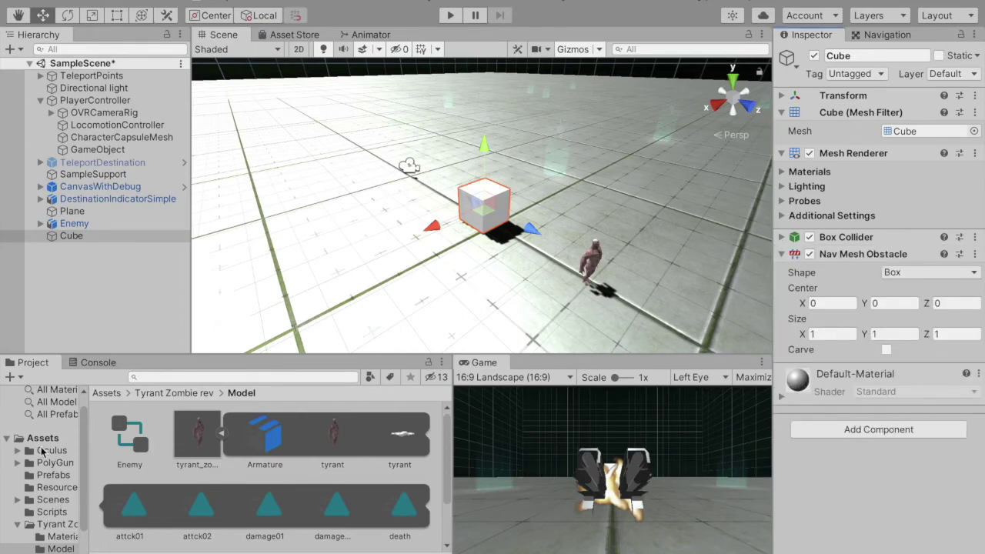
left_click(18, 450)
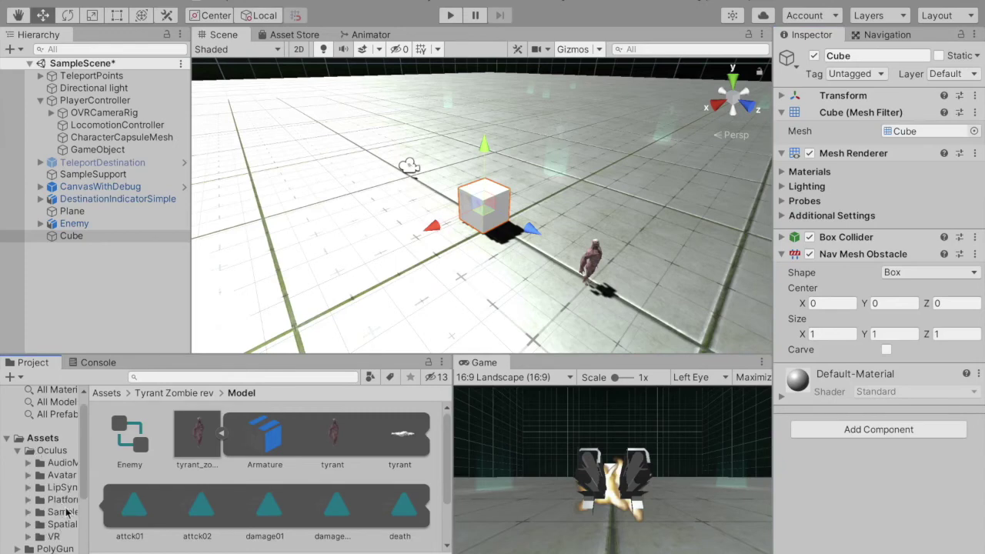
Apply the dark MAT_grid material from SampleFramework > Usage > Locomotion > Materials to the cube.
left_click(63, 512)
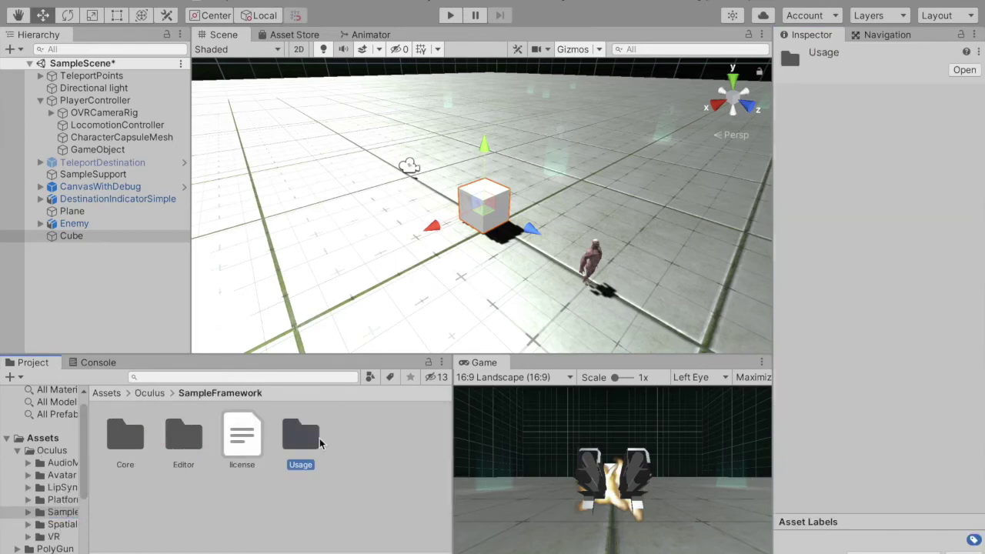
double_click(317, 439)
double_click(197, 511)
double_click(130, 450)
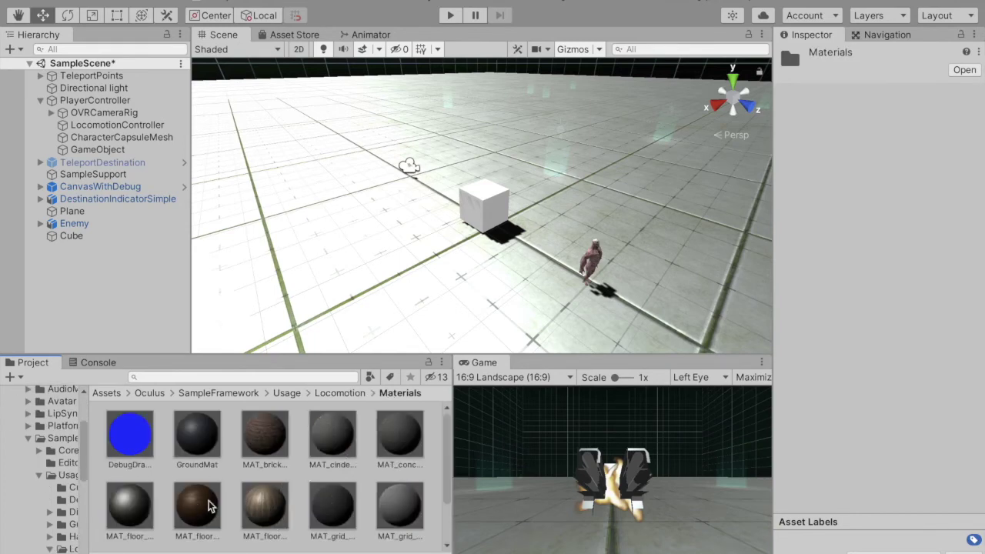
scroll(276, 479, "down", 2)
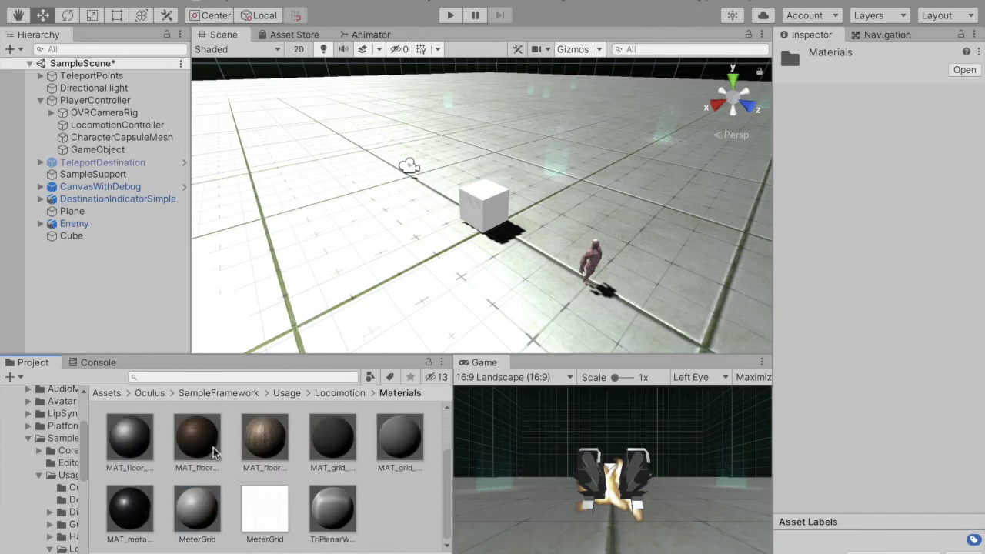
left_click_drag(331, 442, 495, 208)
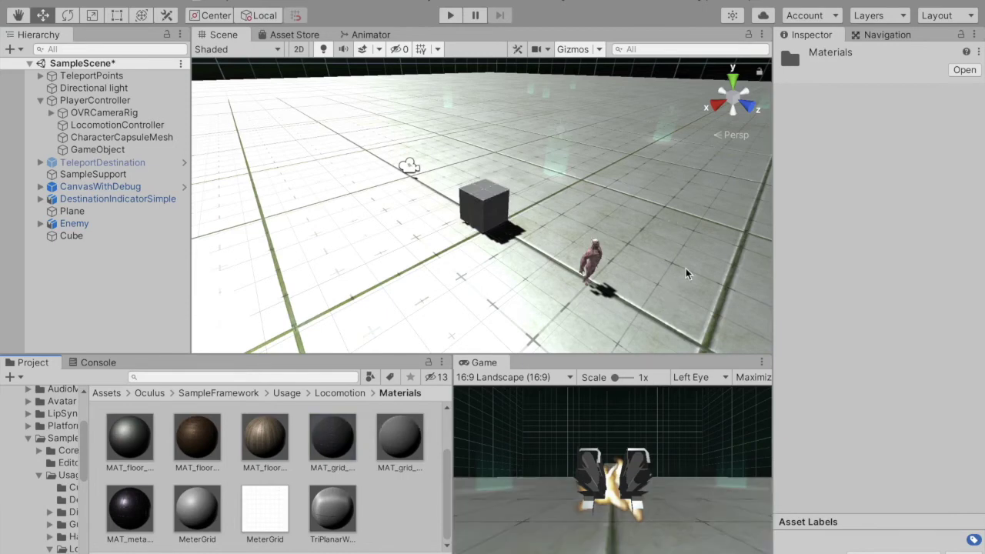
left_click(75, 223)
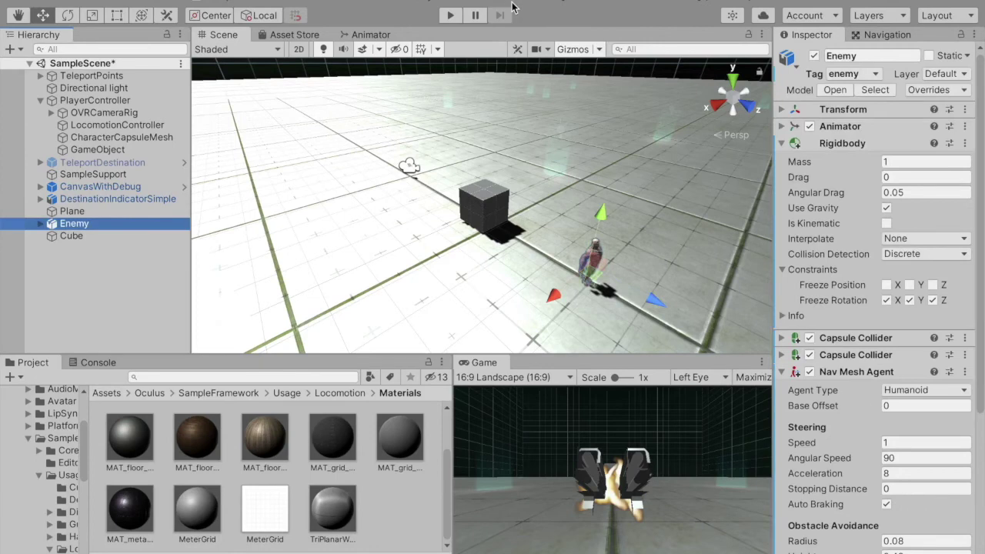
Play-test the scene to watch the zombie, then duplicate the cube as Cube (5).
left_click(452, 16)
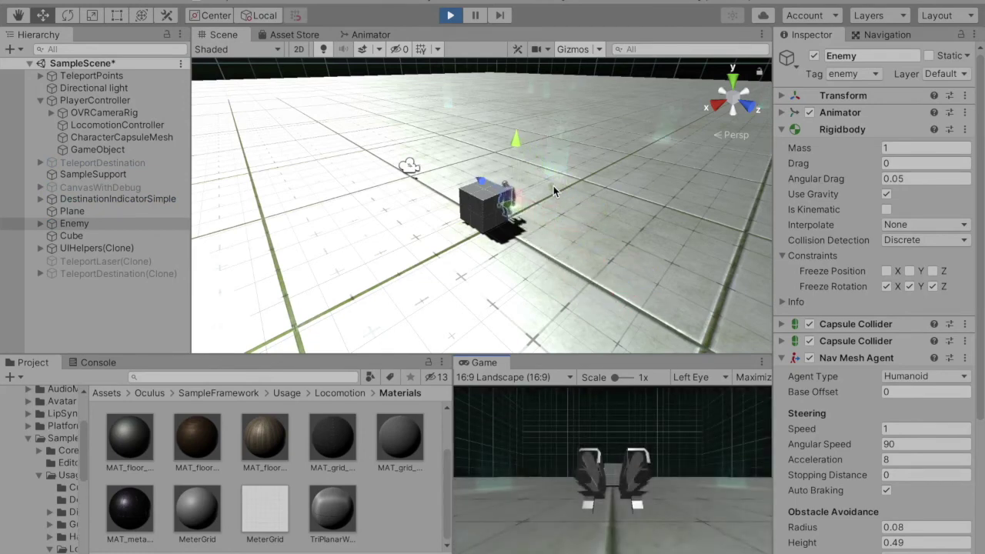
left_click(451, 16)
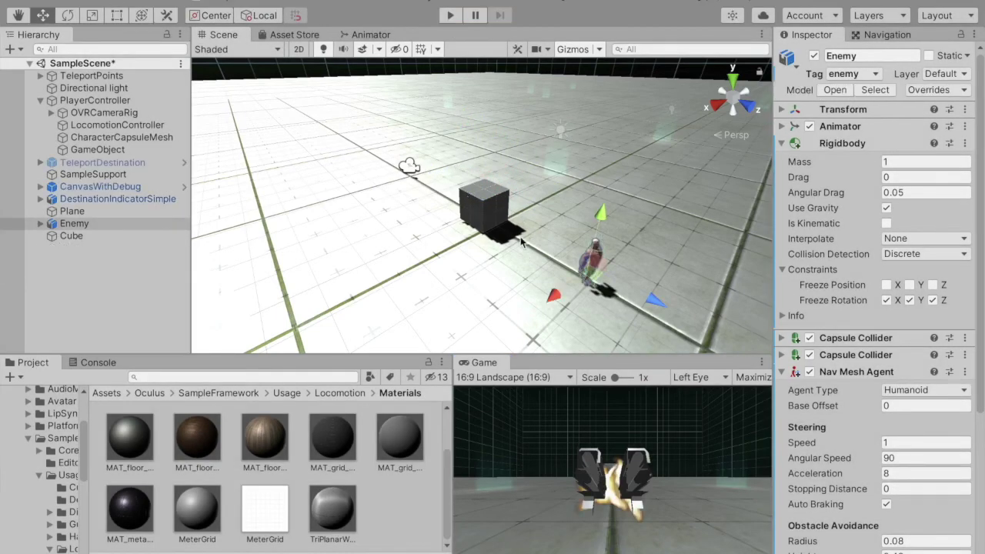
left_click(499, 214)
key("ctrl+d")
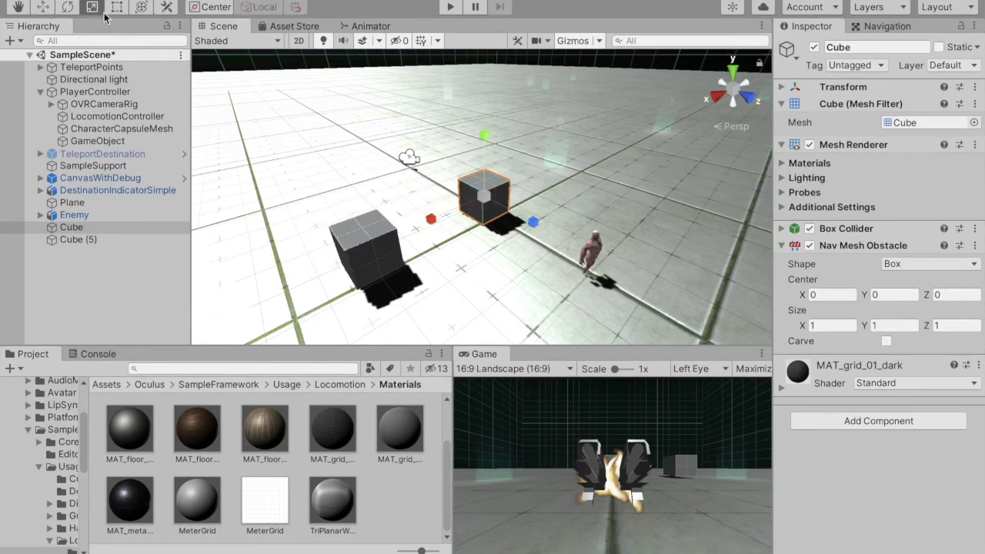
Scale the cube along X into a long wall, test-run the scene, and save.
left_click_drag(432, 222, 345, 318)
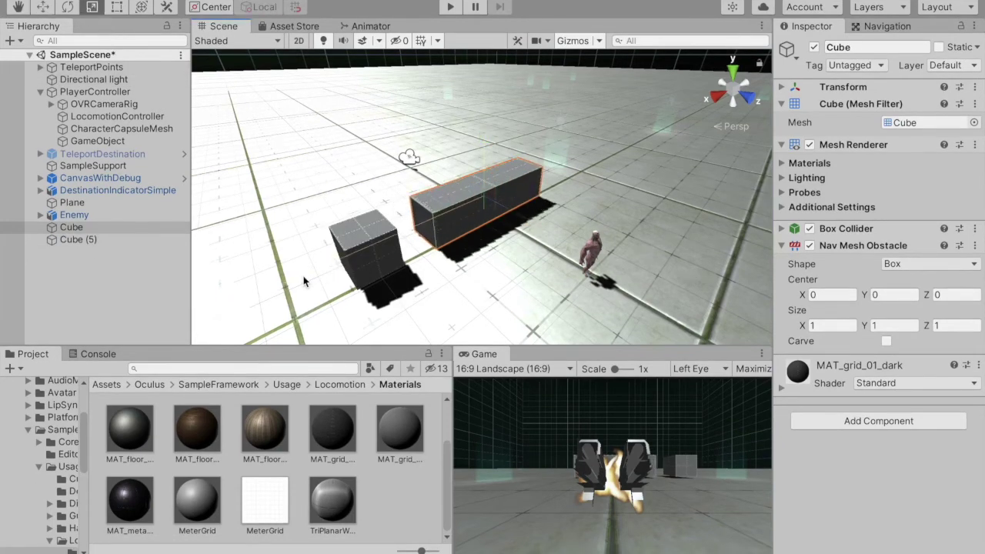
left_click(450, 6)
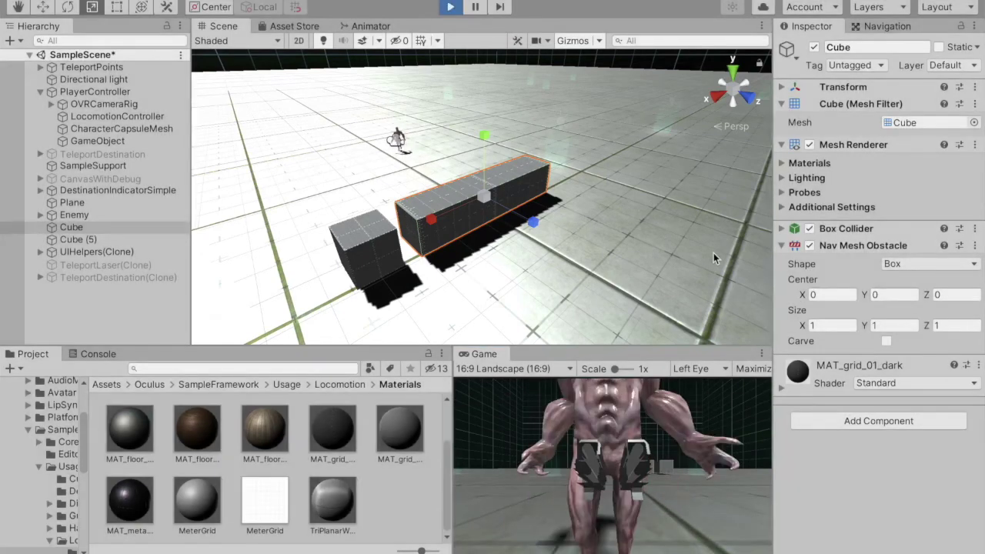
key("ctrl+p")
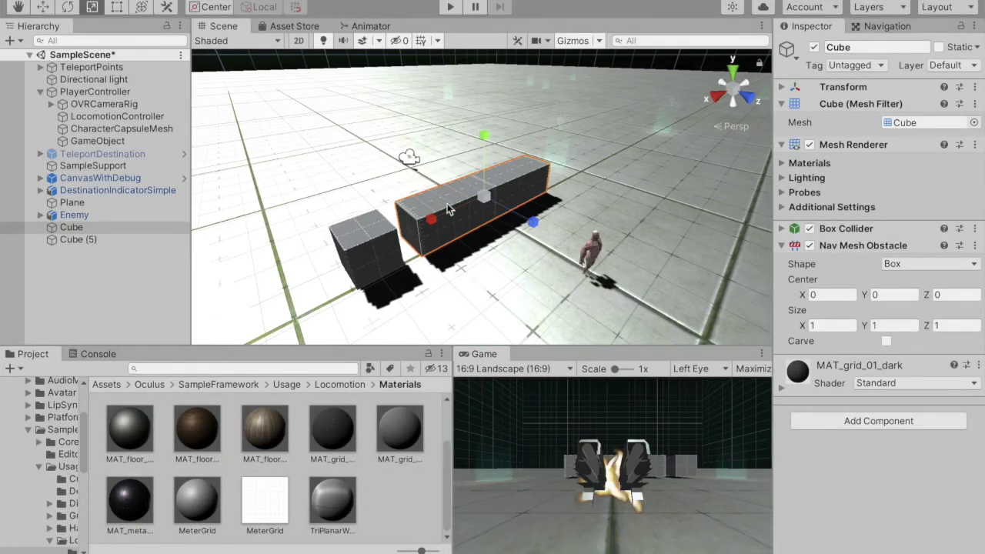
key("ctrl+s")
Duplicate the Enemy zombie and move the copy further back on the floor.
left_click(100, 0)
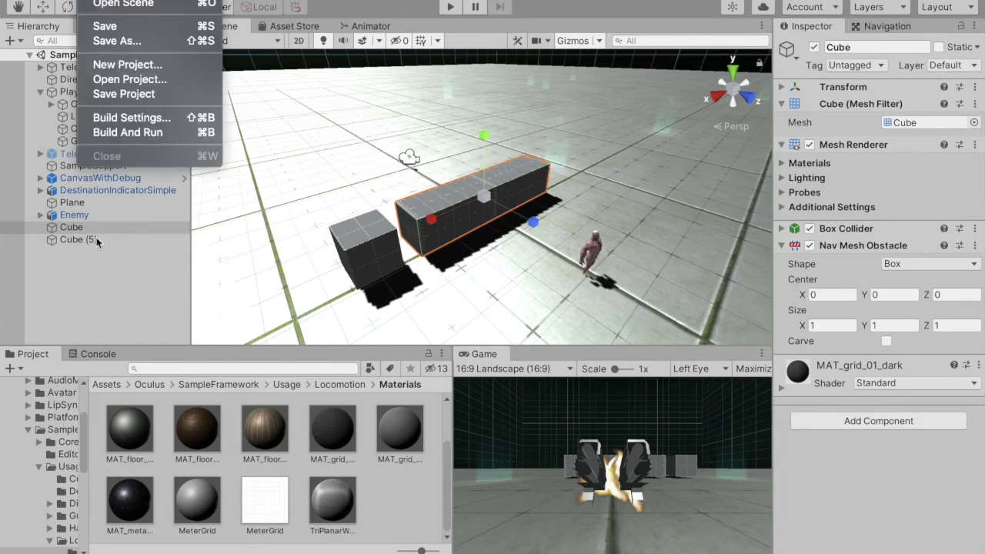
left_click(115, 225)
left_click(128, 216)
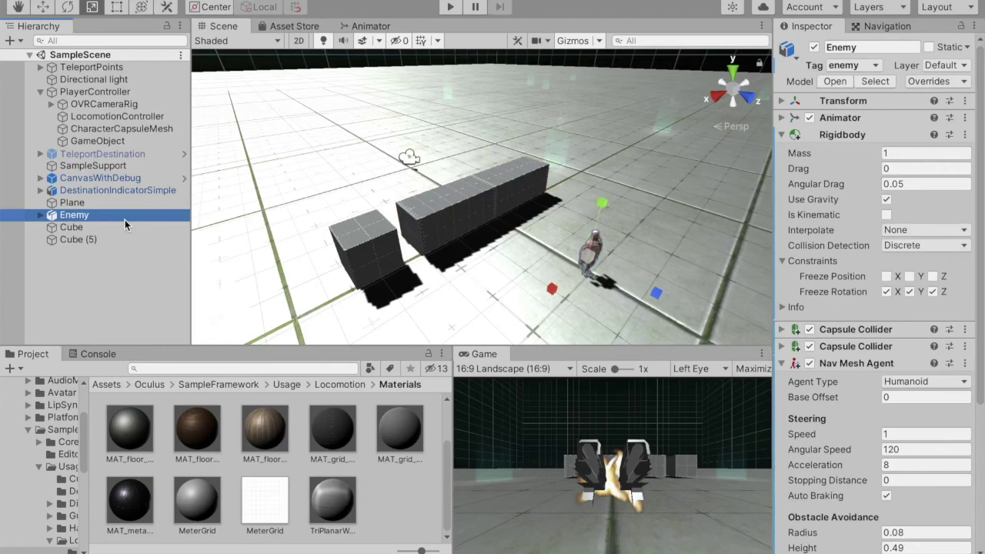
key("ctrl+d")
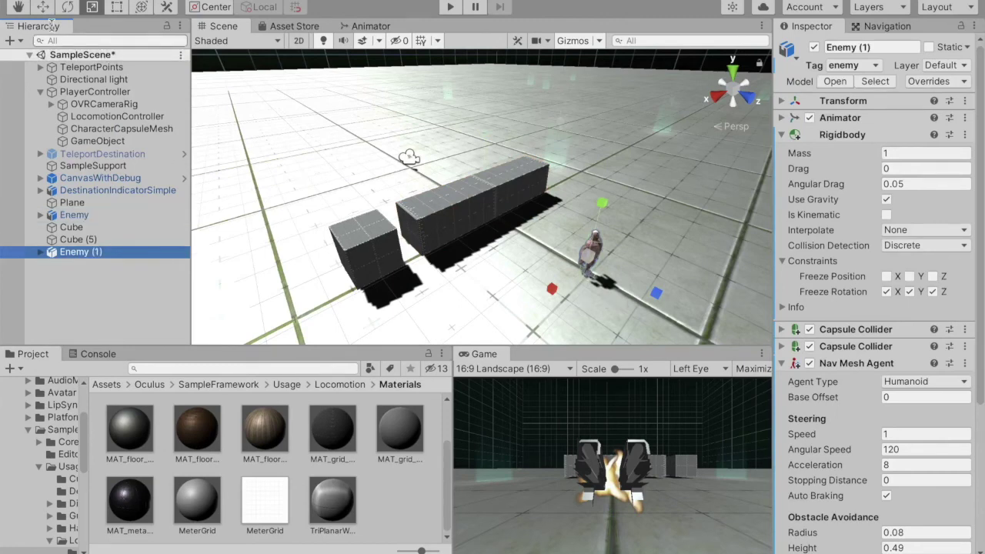
key("w")
left_click_drag(556, 293, 674, 190)
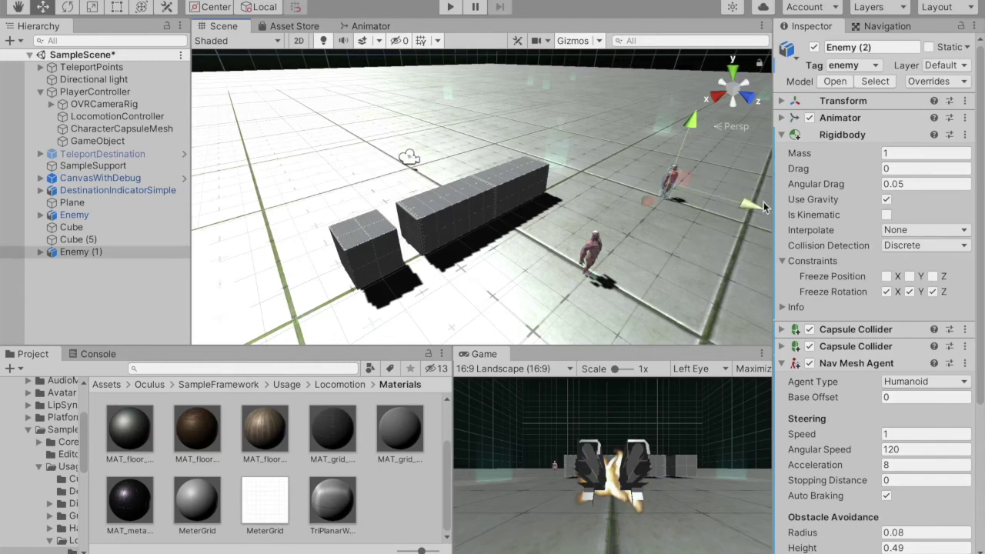
Add zombie copies Enemy (2) and Enemy (3), moving one back and framing Enemy (3).
key("ctrl+d")
mouse_move(751, 204)
left_mouse_down()
mouse_move(602, 182)
mouse_move(630, 150)
left_mouse_up()
key("ctrl+d")
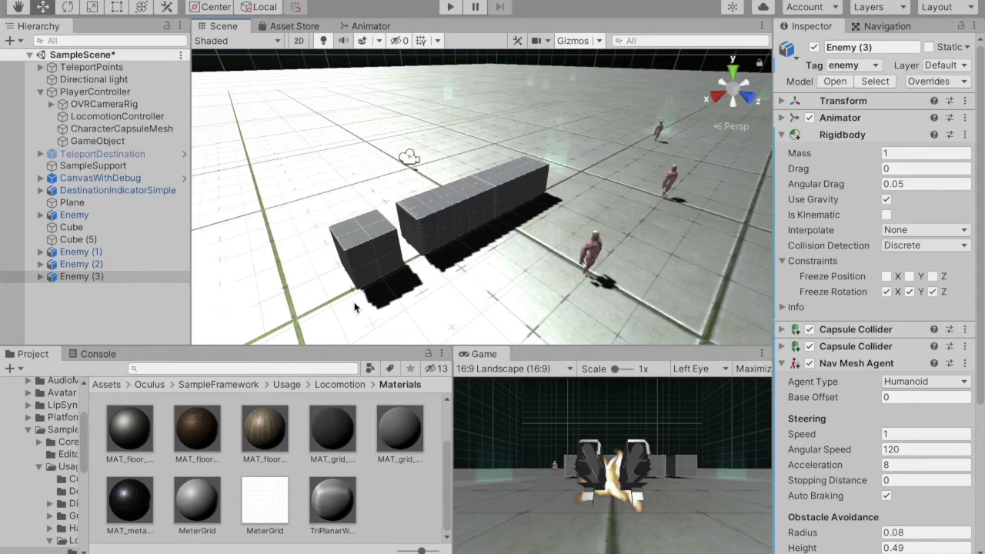
double_click(65, 277)
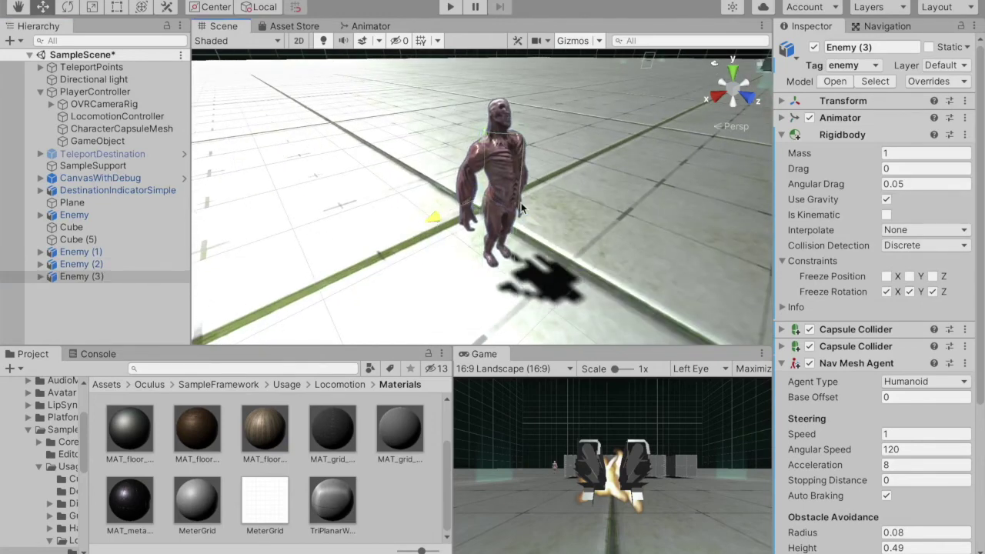
scroll(591, 242, "down", 3)
scroll(591, 242, "down", 3)
scroll(591, 241, "down", 3)
scroll(592, 242, "down", 3)
scroll(591, 242, "down", 2)
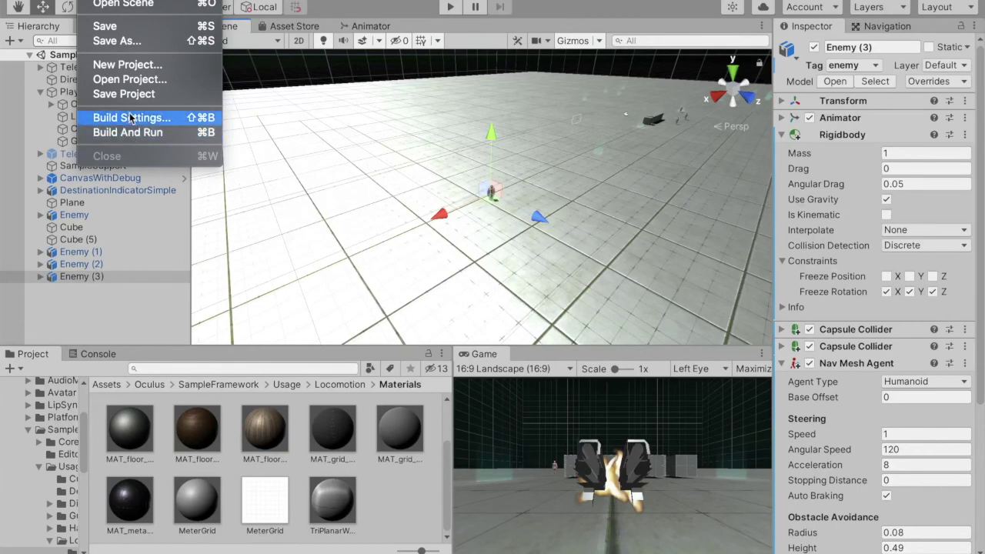
Save the scene and start Build And Run for the Android headset build.
key("super+s")
key("super+shift+b")
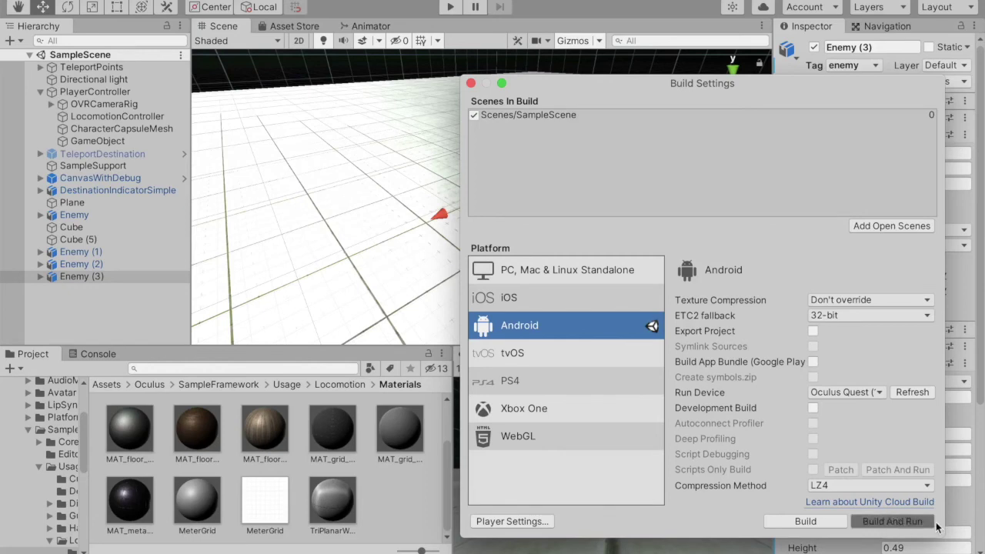
left_click(893, 521)
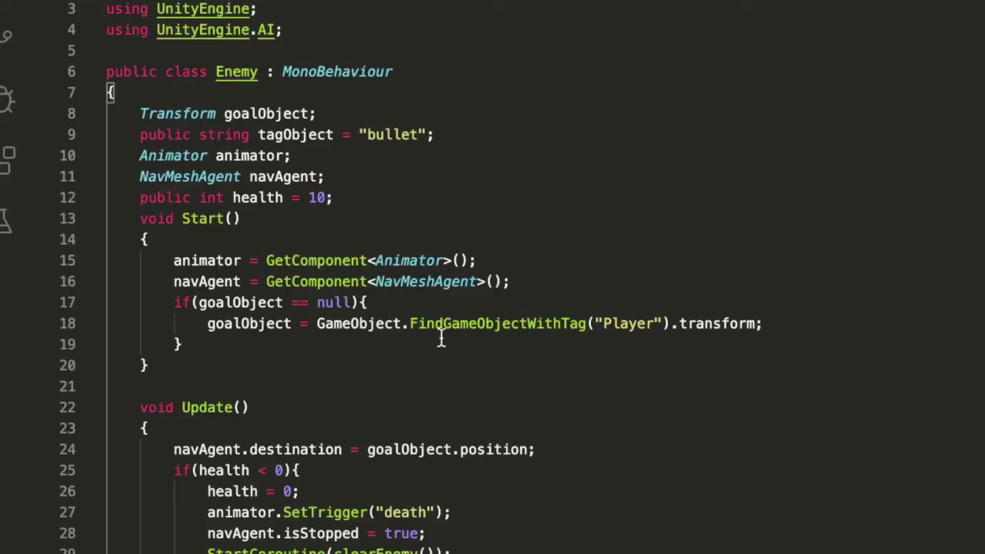
Play the Quest build as a zombie approaches up close across the tiled floor.
scroll(441, 339, "down", 5)
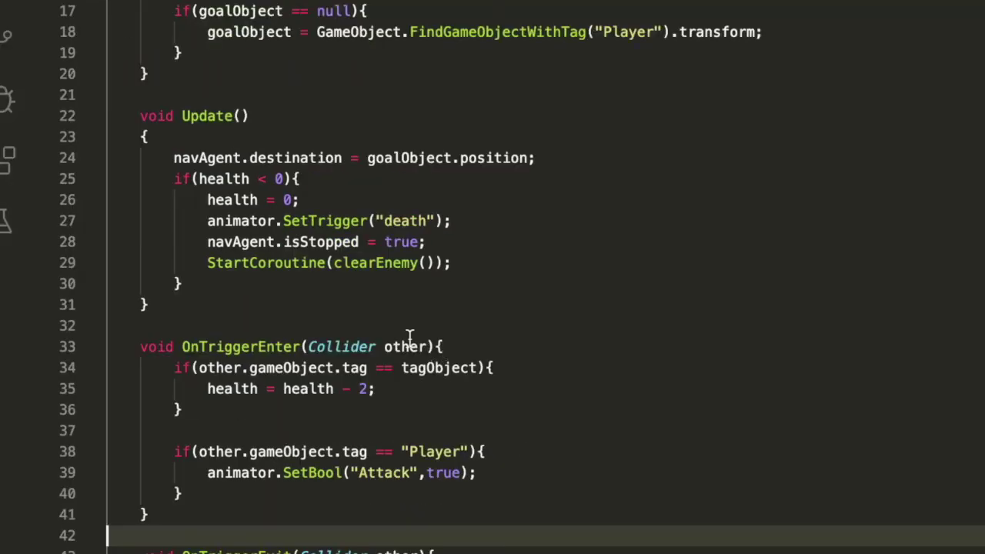
Fix the SetTrigger argument on line 27 to read "Death" with a capital D.
left_click(393, 221)
type("Death")
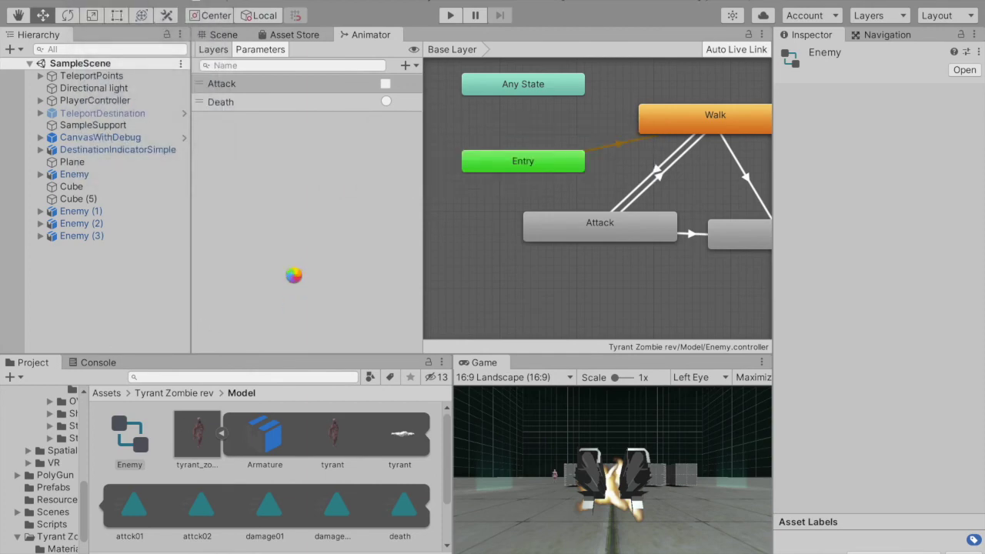
Build and run the Android game on the headset, replacing the existing TestVR.apk on the Desktop.
left_click(131, 126)
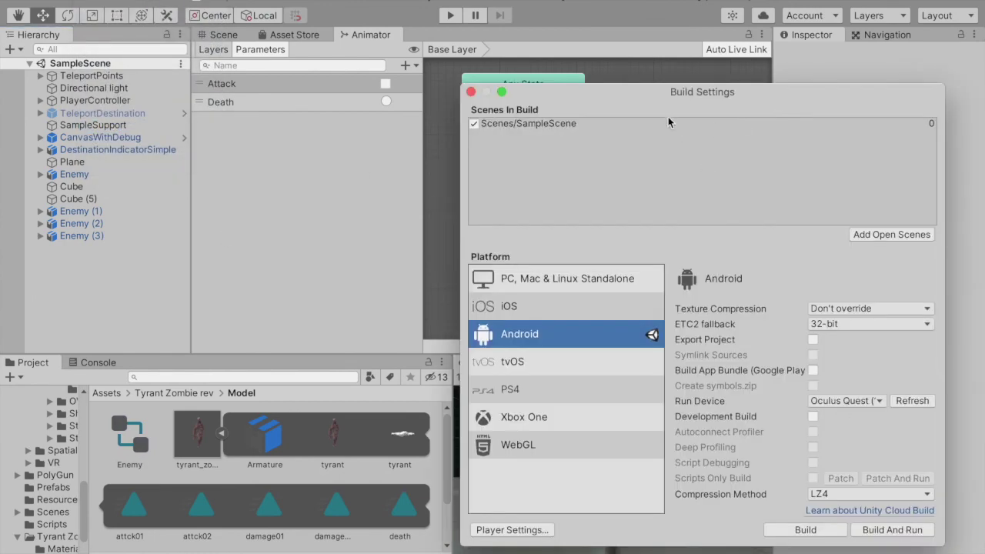
left_click_drag(658, 93, 470, 11)
left_click(715, 447)
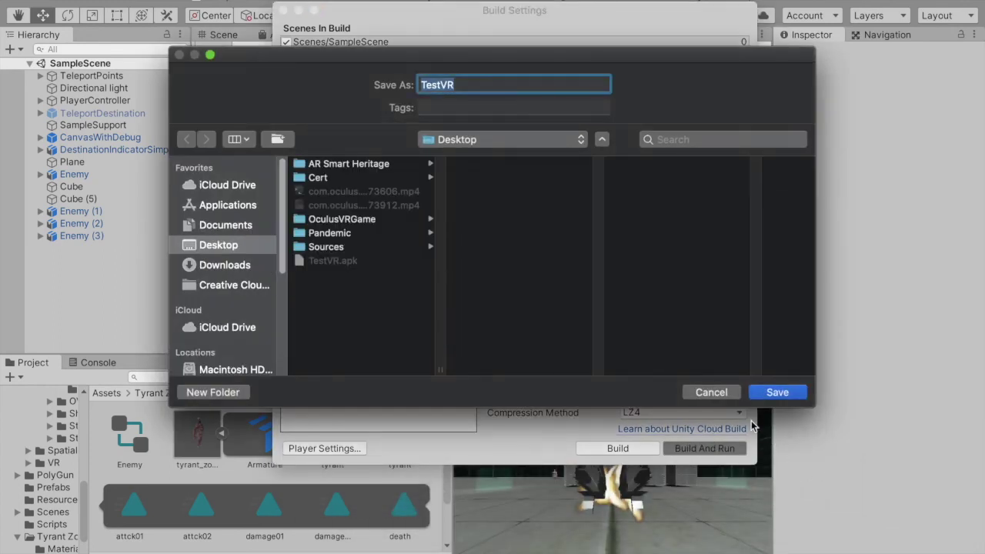
left_click(777, 392)
left_click(621, 154)
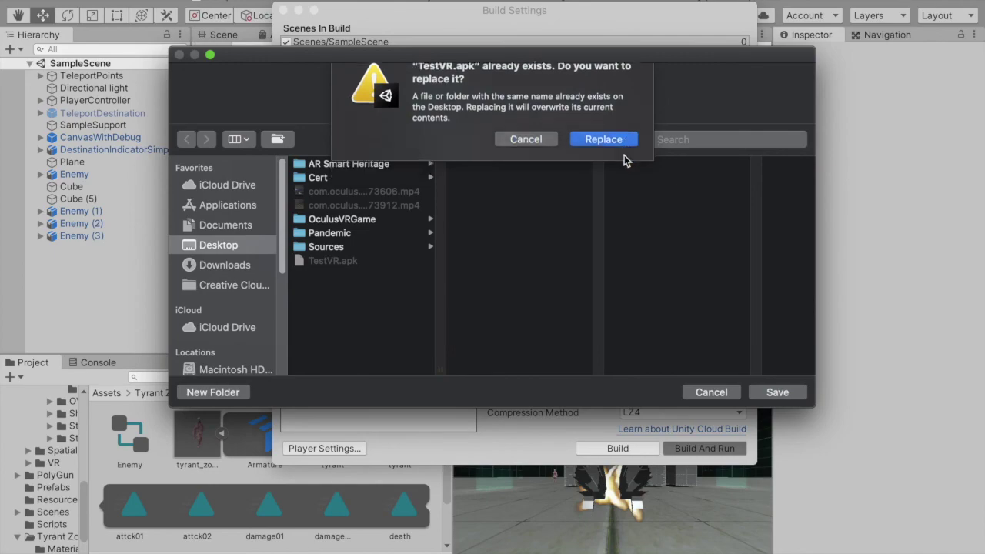